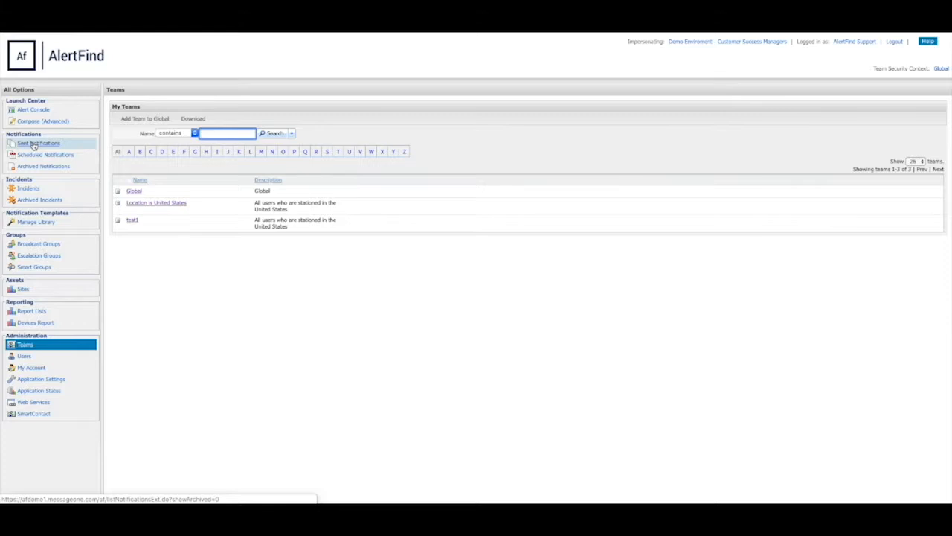
Open the sent Training Test notification and start saving it as a notification template.
{"action": "left_click", "coordinate": [34, 145]}
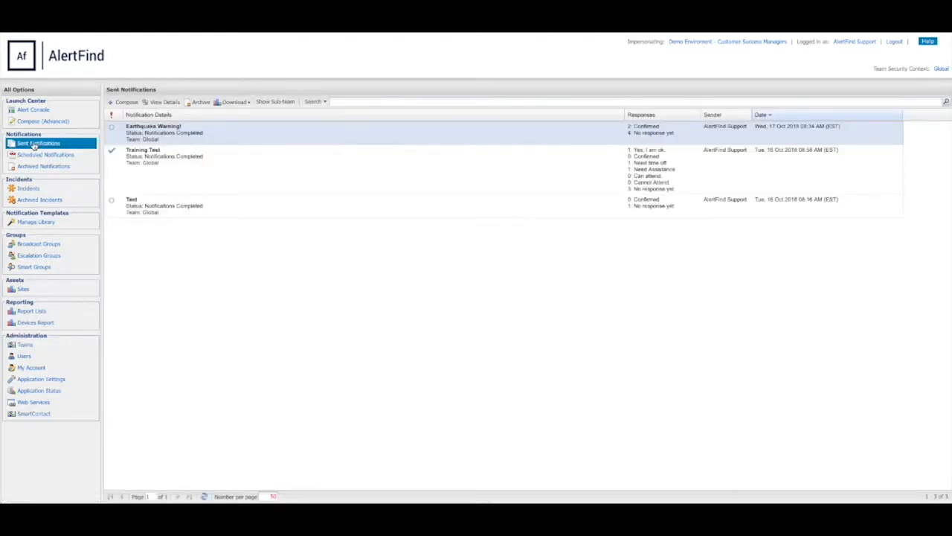
{"action": "left_click", "coordinate": [273, 166]}
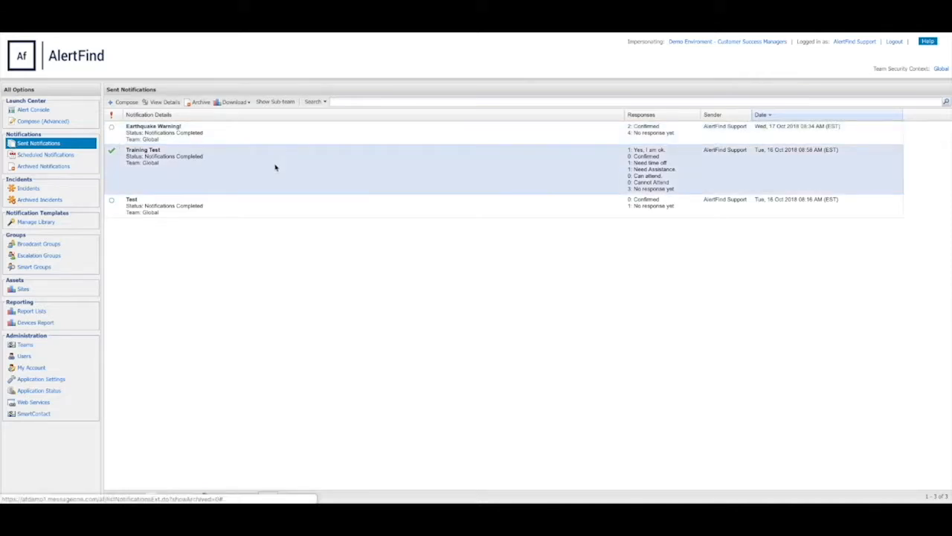
{"action": "double_click", "coordinate": [214, 163]}
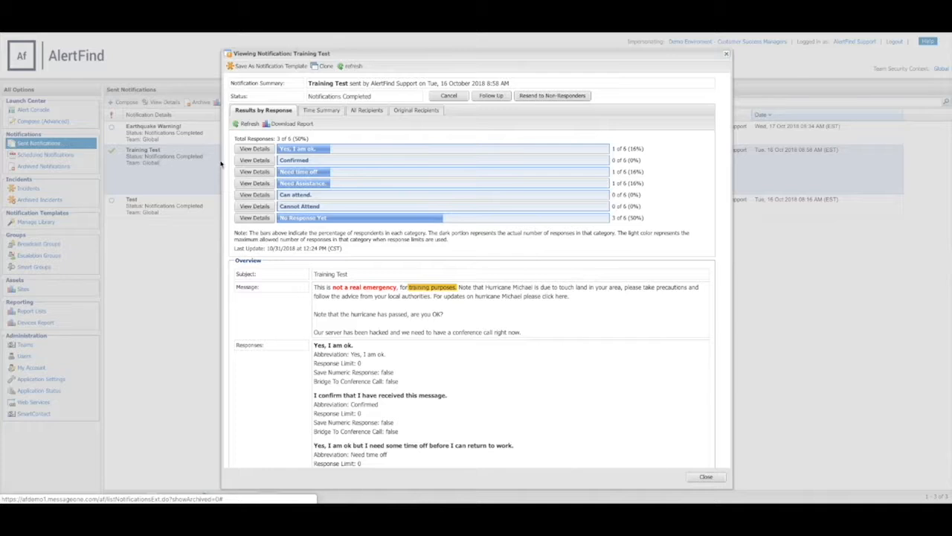
{"action": "left_click", "coordinate": [269, 68]}
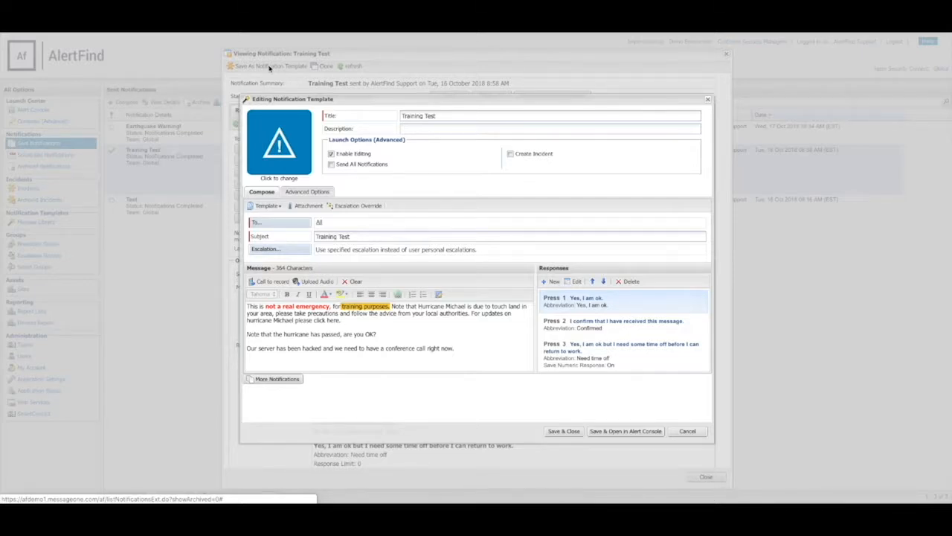
Look over the template's advanced options and set its title to "Hurricane Warning".
{"action": "left_click", "coordinate": [447, 116]}
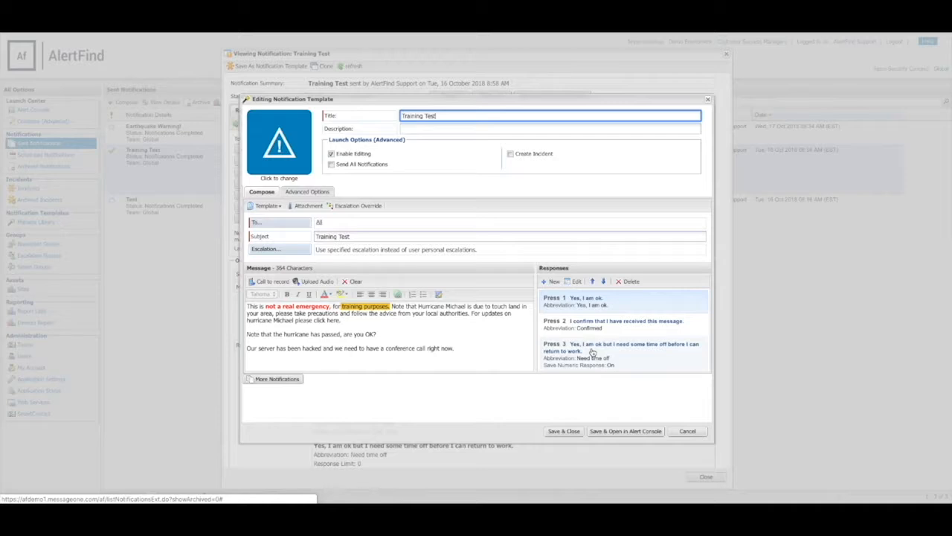
{"action": "left_click", "coordinate": [309, 191]}
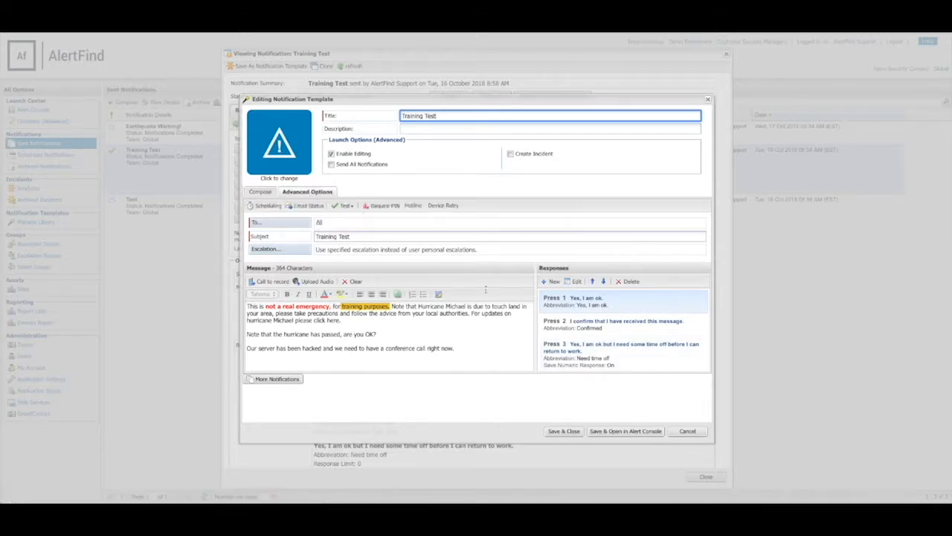
{"action": "left_click", "coordinate": [260, 193]}
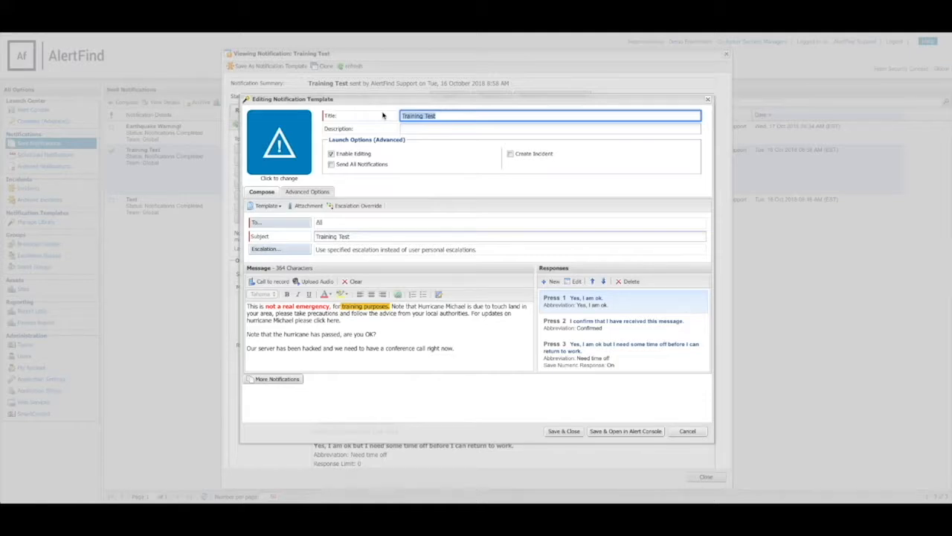
{"action": "type", "text": "Hurricane Warning"}
Change the template's icon to the Hurricane symbol from the Natural Disaster group in green.
{"action": "left_click", "coordinate": [284, 147]}
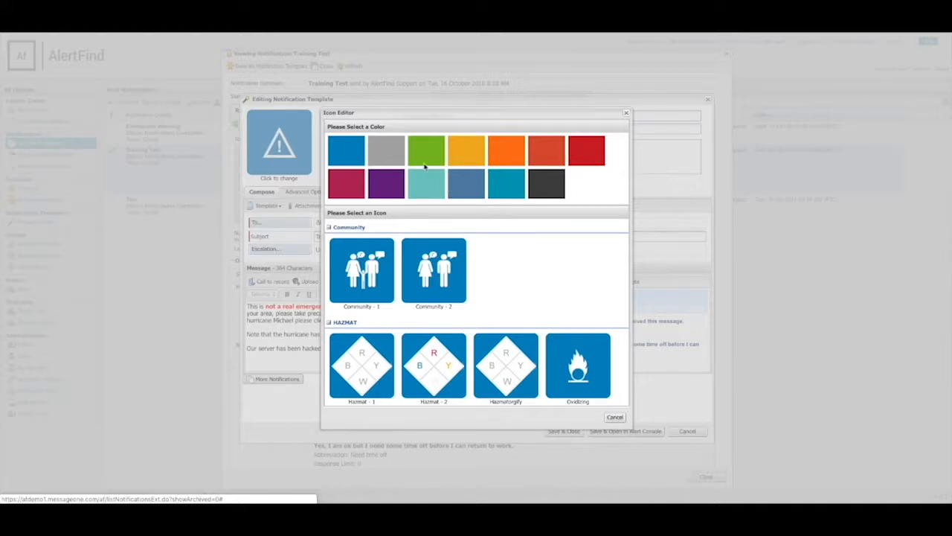
{"action": "left_click", "coordinate": [384, 158]}
{"action": "left_click", "coordinate": [469, 153]}
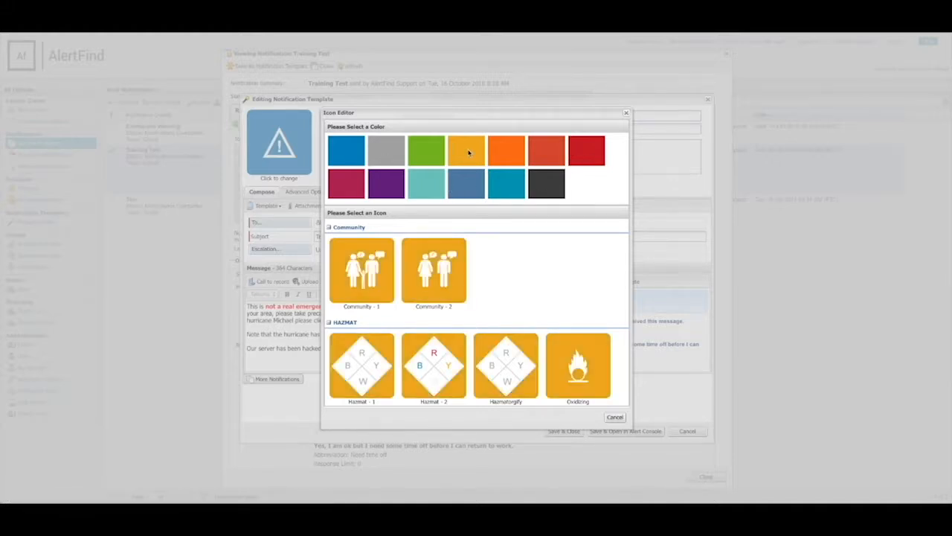
{"action": "left_click", "coordinate": [507, 183]}
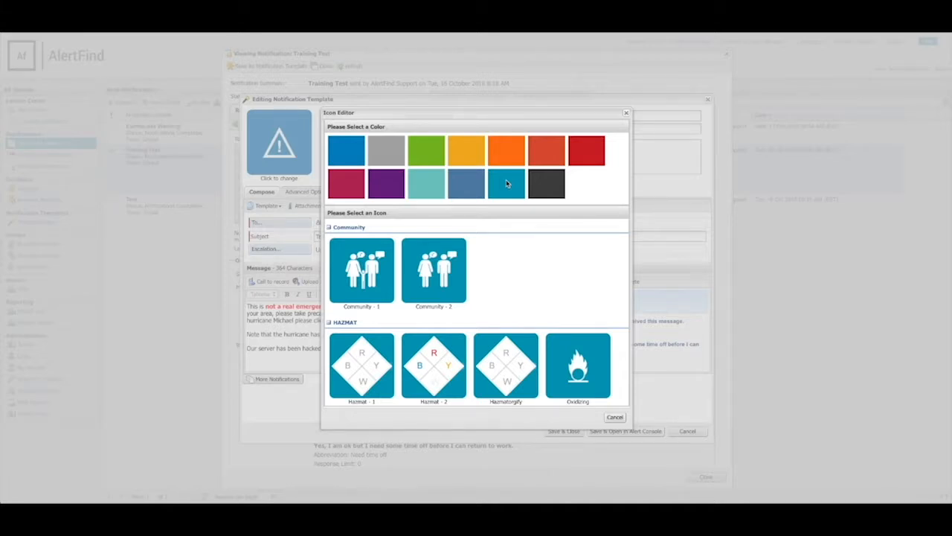
{"action": "scroll", "coordinate": [548, 301], "scroll_direction": "down", "scroll_amount": 3}
{"action": "scroll", "coordinate": [548, 300], "scroll_direction": "down", "scroll_amount": 5}
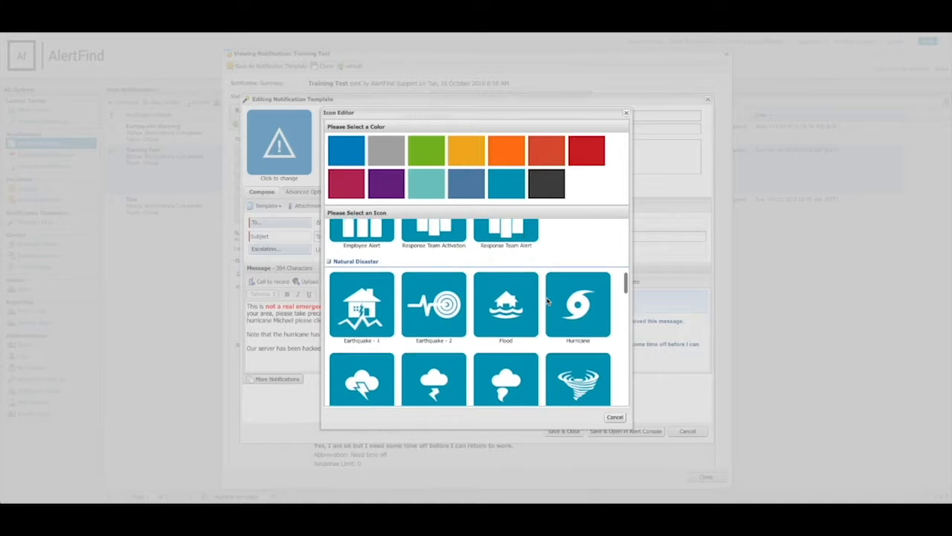
{"action": "left_click", "coordinate": [430, 149]}
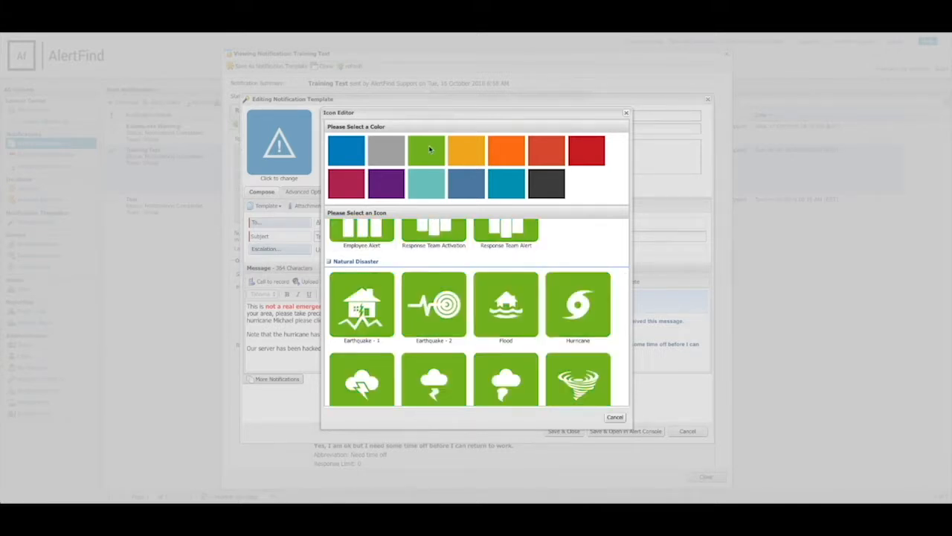
{"action": "scroll", "coordinate": [437, 282], "scroll_direction": "down", "scroll_amount": 2}
{"action": "scroll", "coordinate": [451, 305], "scroll_direction": "up", "scroll_amount": 3}
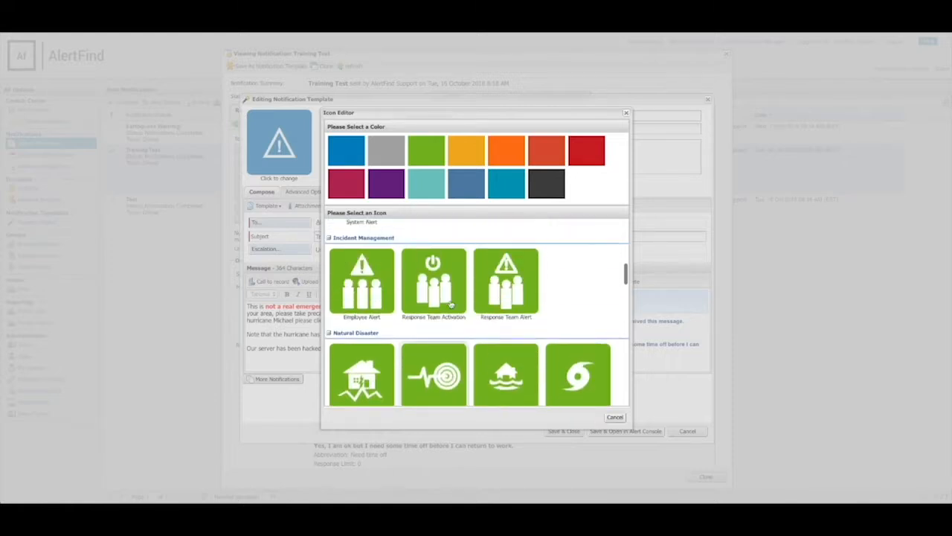
{"action": "scroll", "coordinate": [451, 305], "scroll_direction": "down", "scroll_amount": 3}
{"action": "scroll", "coordinate": [450, 305], "scroll_direction": "up", "scroll_amount": 1}
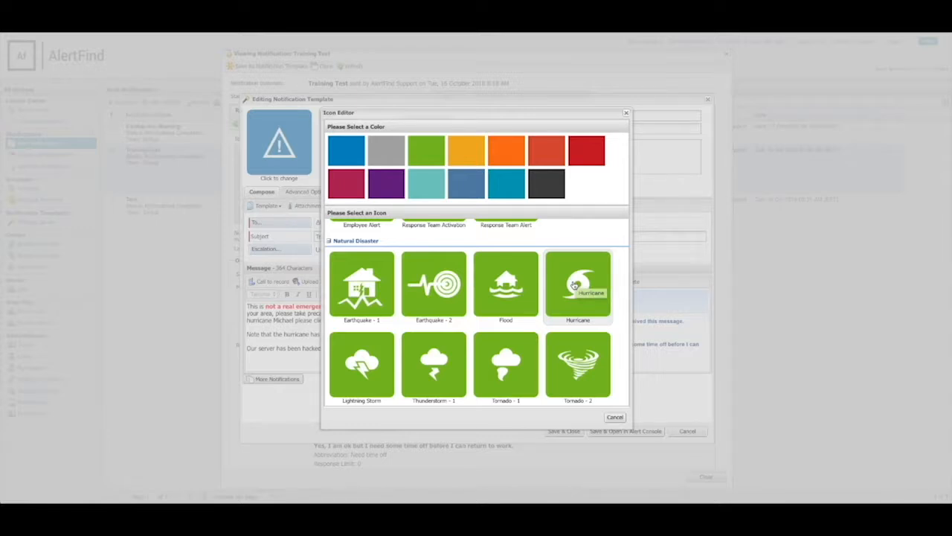
{"action": "left_click", "coordinate": [575, 285]}
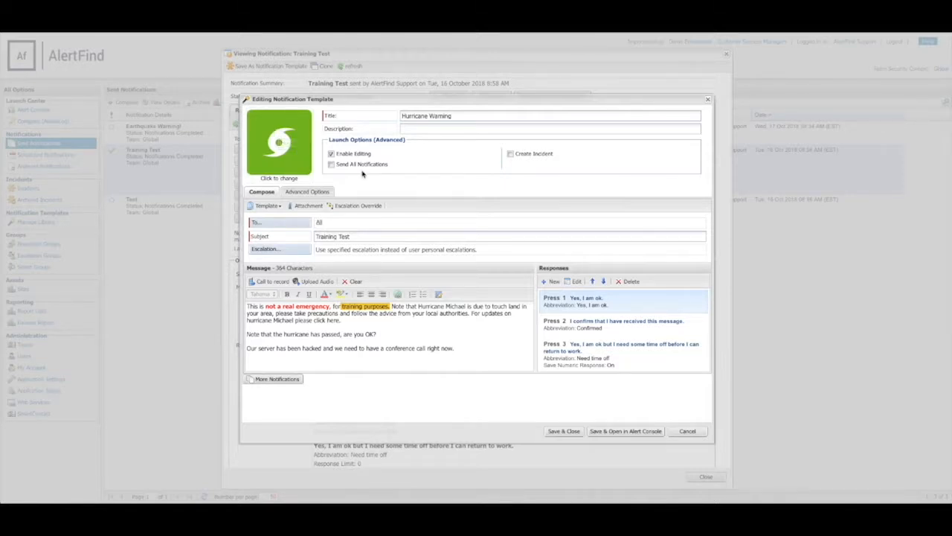
Enable Send All Notifications with a generated Quick Launch ID for the Hurricane Warning template, and save it.
{"action": "left_click", "coordinate": [425, 129]}
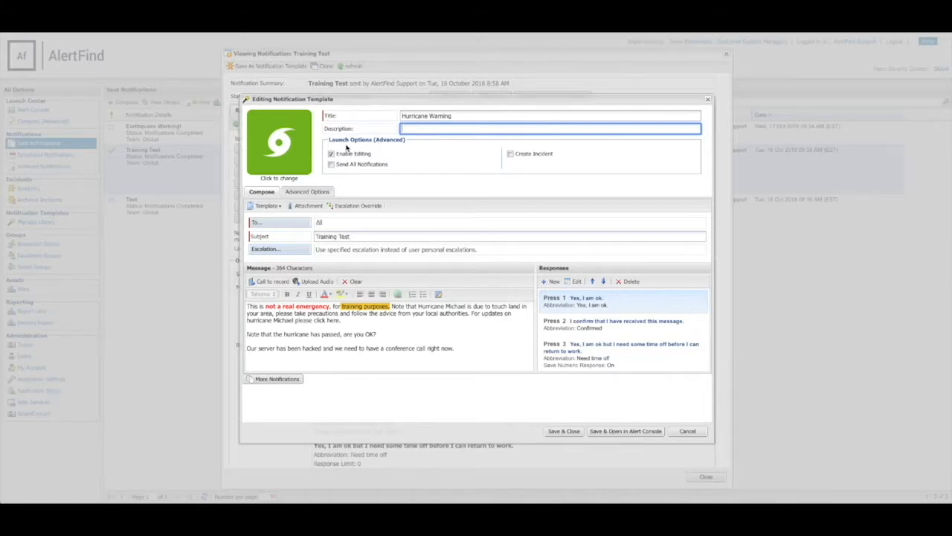
{"action": "left_click", "coordinate": [331, 164]}
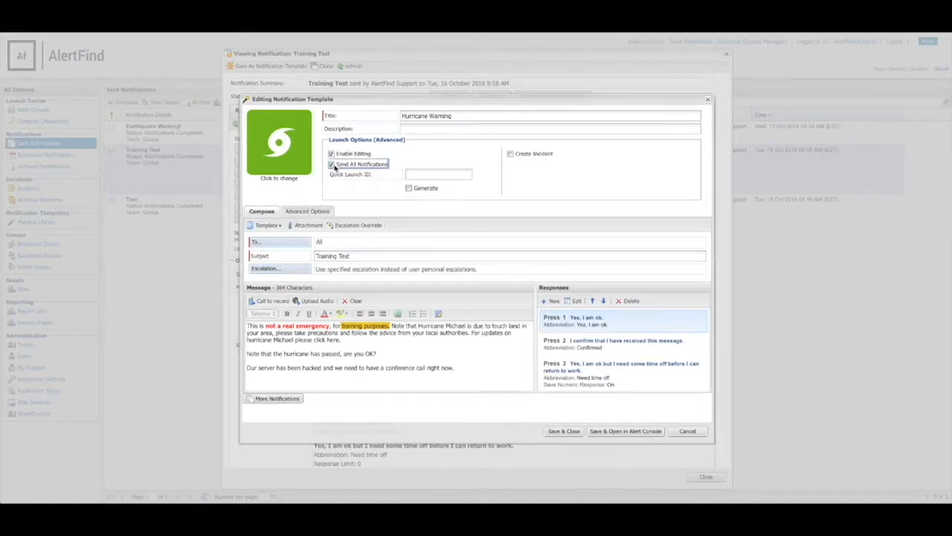
{"action": "left_click", "coordinate": [409, 188]}
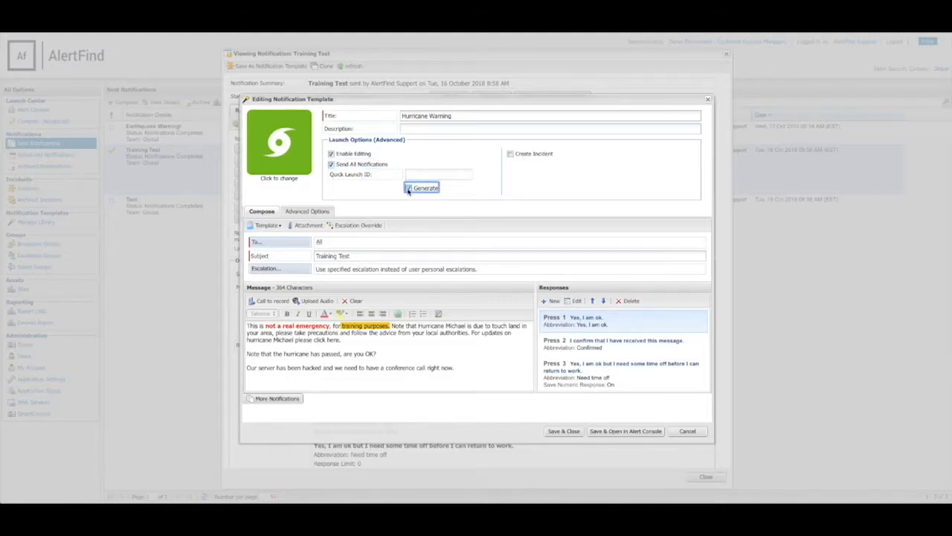
{"action": "left_click", "coordinate": [409, 189]}
{"action": "left_click", "coordinate": [416, 174]}
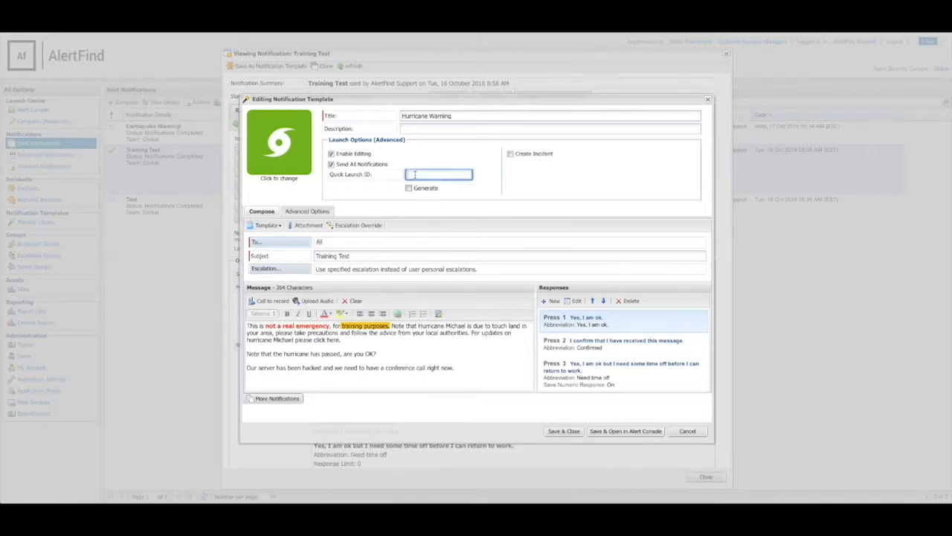
{"action": "type", "text": "0"}
{"action": "left_click", "coordinate": [409, 188]}
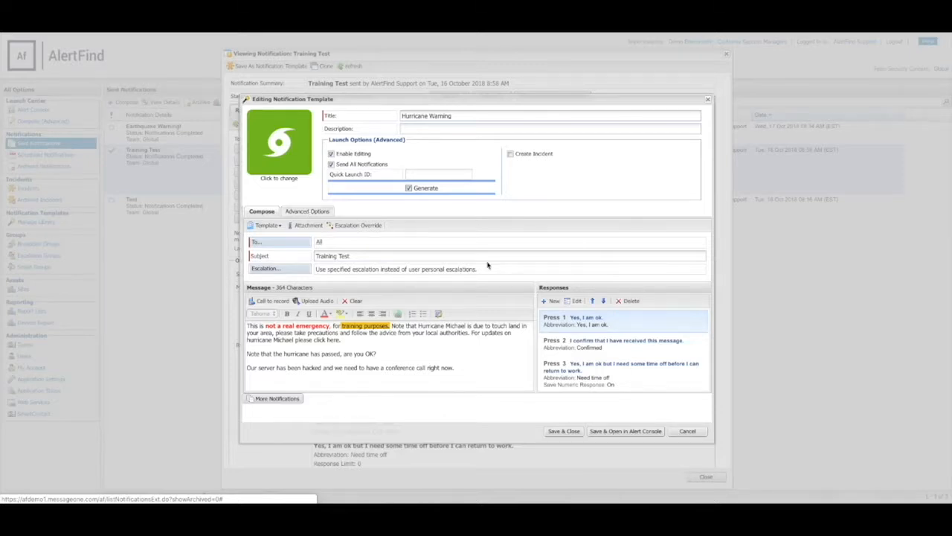
{"action": "left_click", "coordinate": [570, 432]}
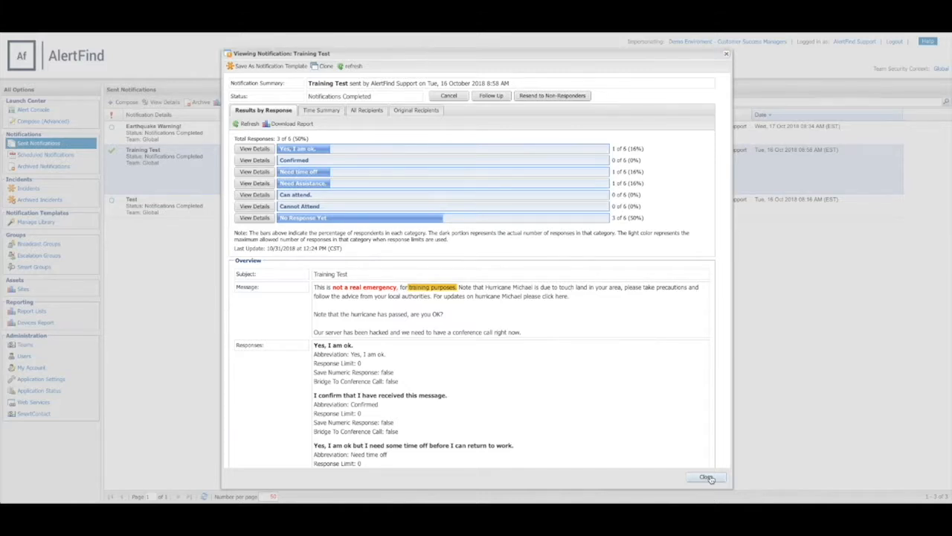
{"action": "left_click", "coordinate": [707, 477]}
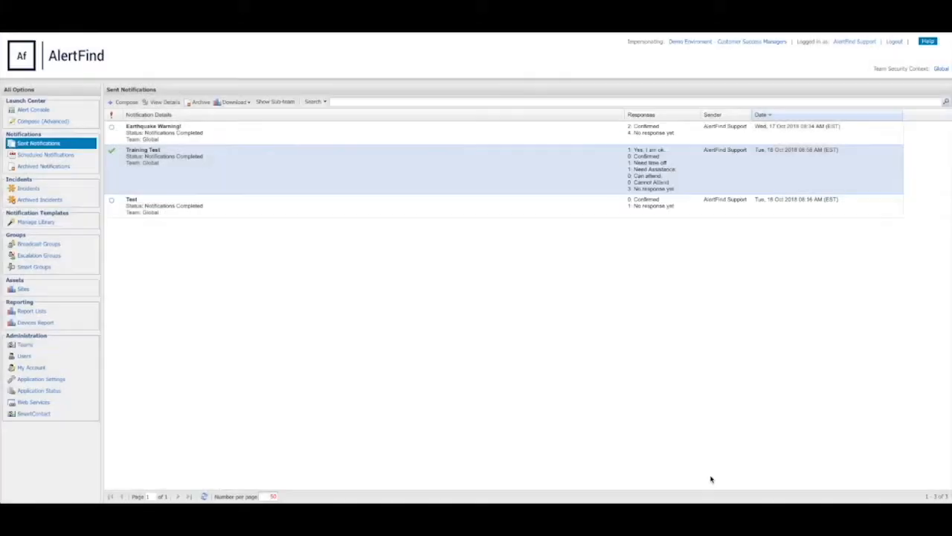
Check the notification template library and the Alert Console for the Hurricane Warning template.
{"action": "left_click", "coordinate": [34, 223]}
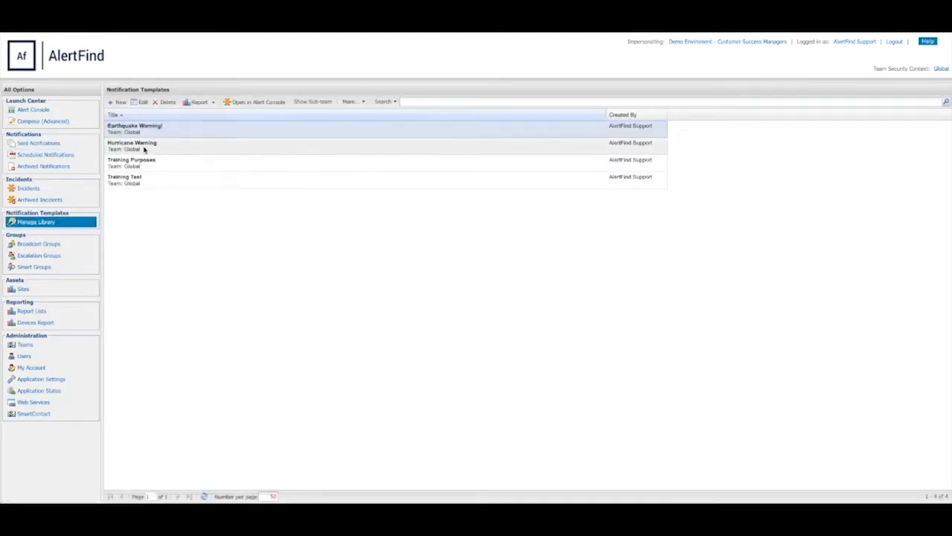
{"action": "left_click", "coordinate": [33, 110]}
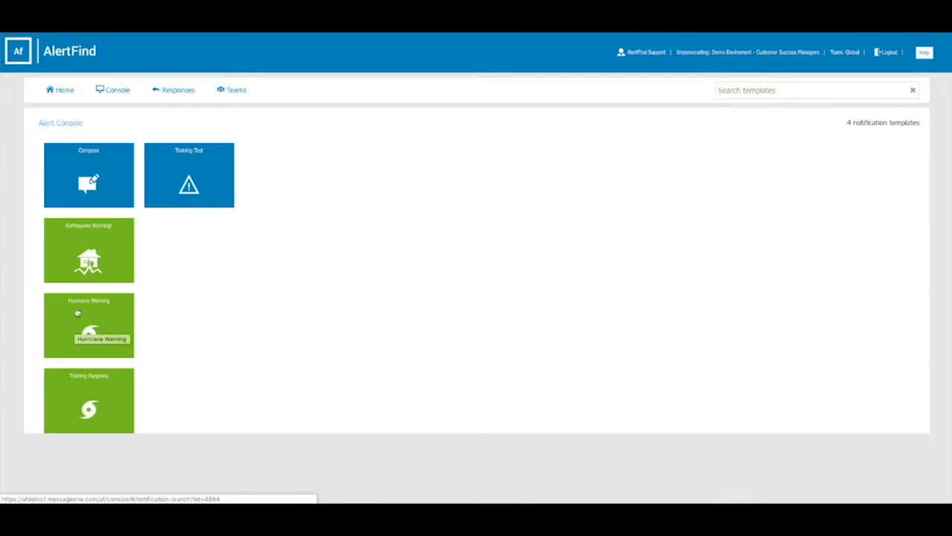
{"action": "left_click", "coordinate": [64, 91]}
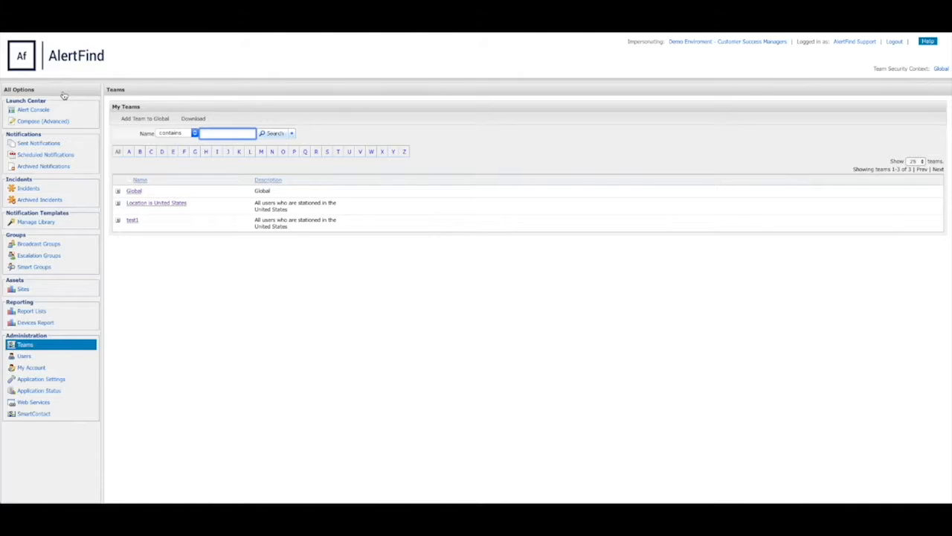
Open the Hurricane Warning template from the library to read its Quick Launch ID, and close it without saving.
{"action": "left_click", "coordinate": [38, 224]}
{"action": "left_click", "coordinate": [37, 224]}
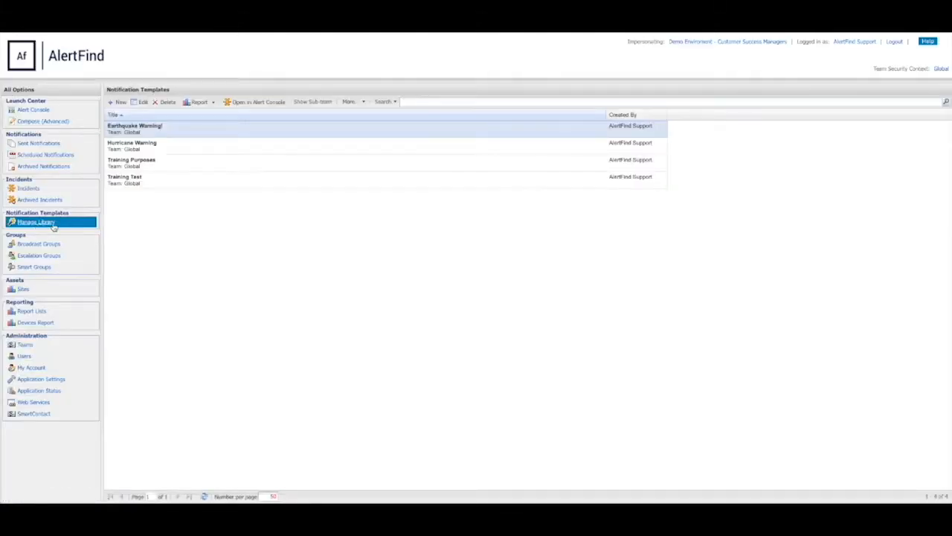
{"action": "left_click", "coordinate": [155, 149]}
{"action": "double_click", "coordinate": [154, 148]}
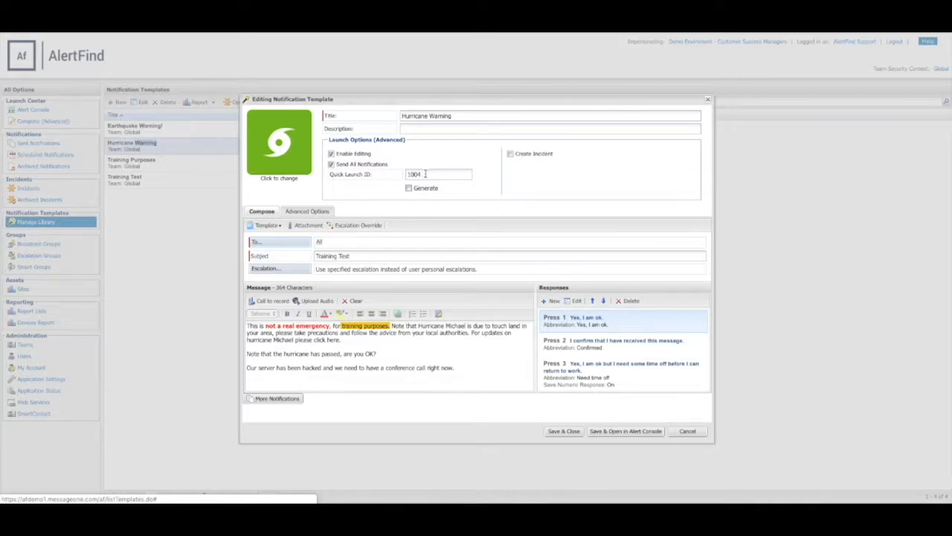
{"action": "left_click", "coordinate": [686, 432]}
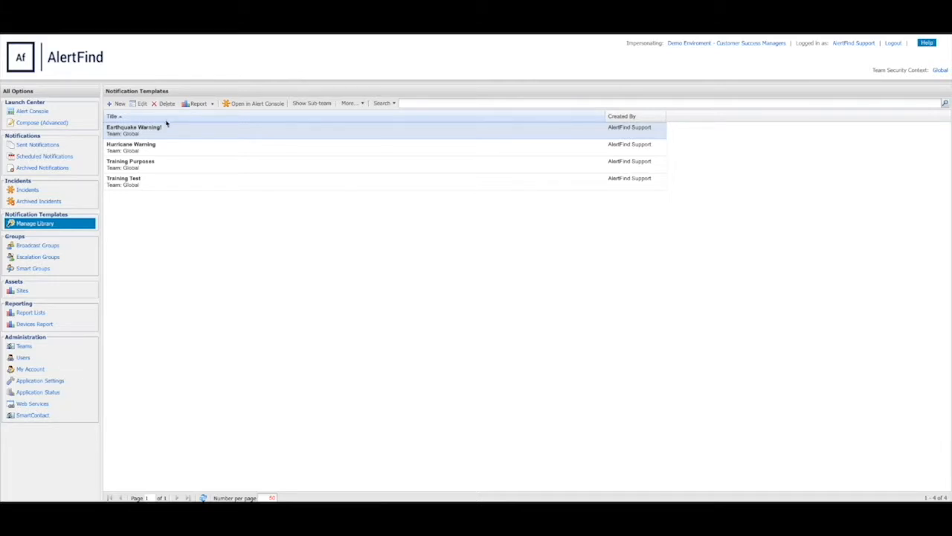
{"action": "left_click", "coordinate": [200, 105]}
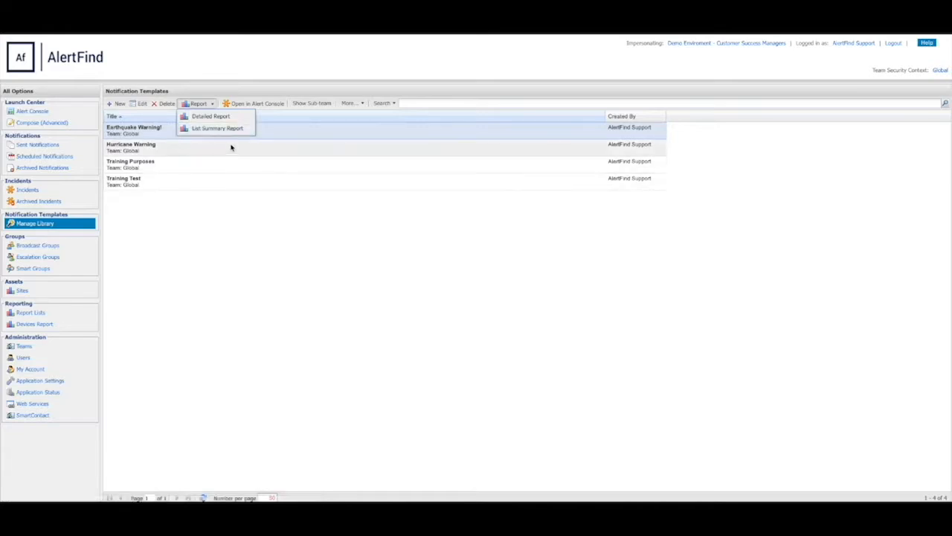
{"action": "left_click", "coordinate": [251, 92]}
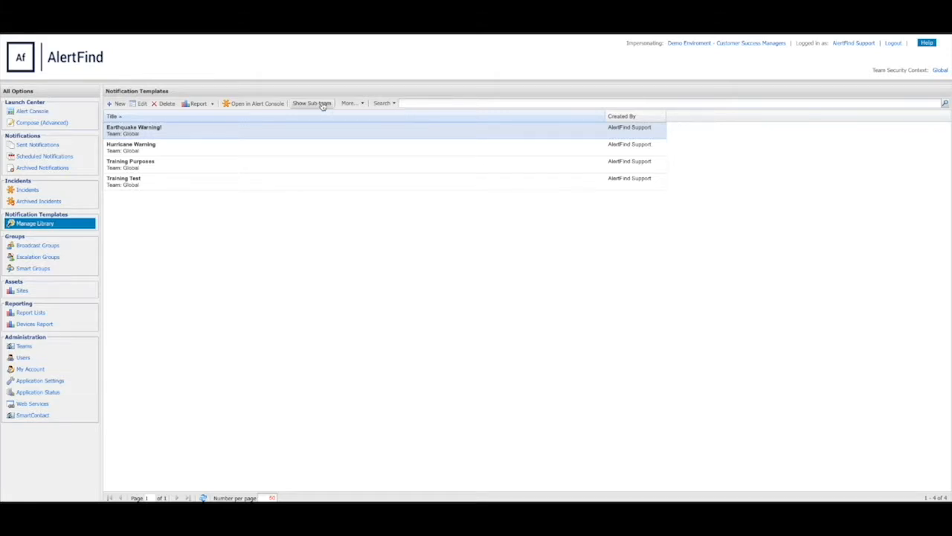
{"action": "left_click", "coordinate": [362, 105]}
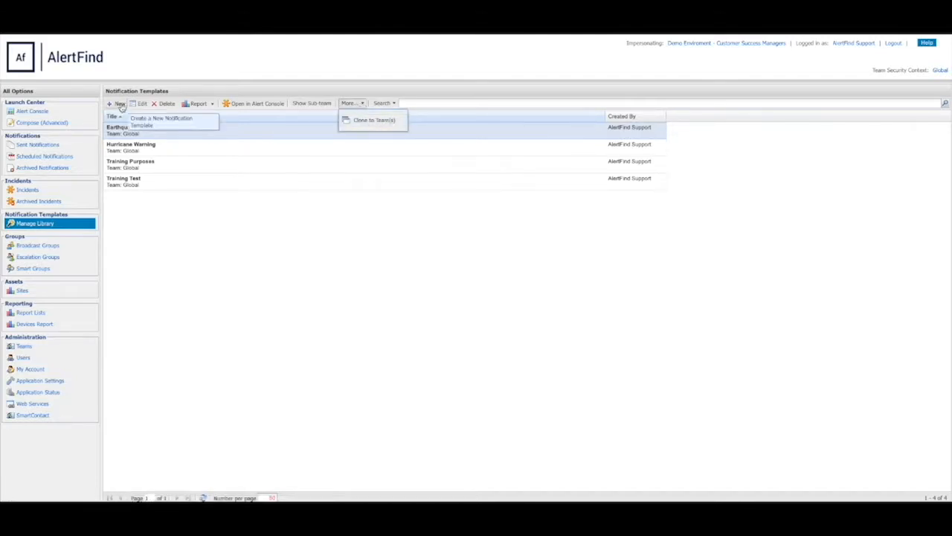
{"action": "left_click", "coordinate": [198, 244]}
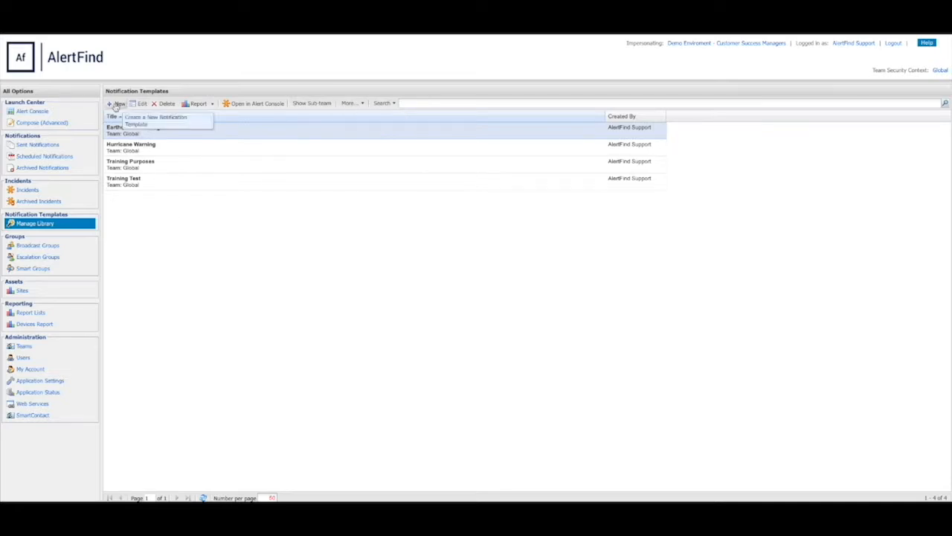
Create a new notification template in the library titled Earthquake Warning, leaving the description empty.
{"action": "left_click", "coordinate": [117, 104]}
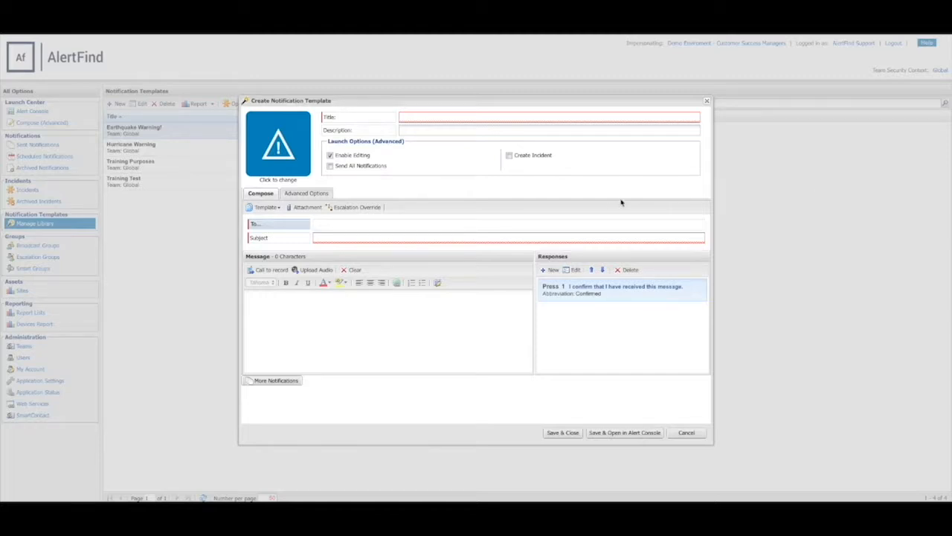
{"action": "left_click", "coordinate": [473, 114]}
{"action": "type", "text": "Earth"}
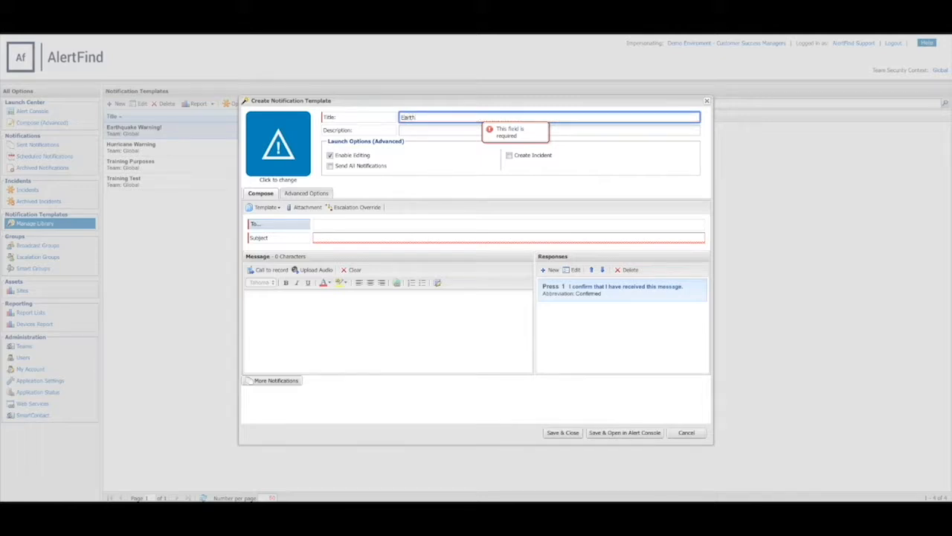
{"action": "type", "text": "quake Warning"}
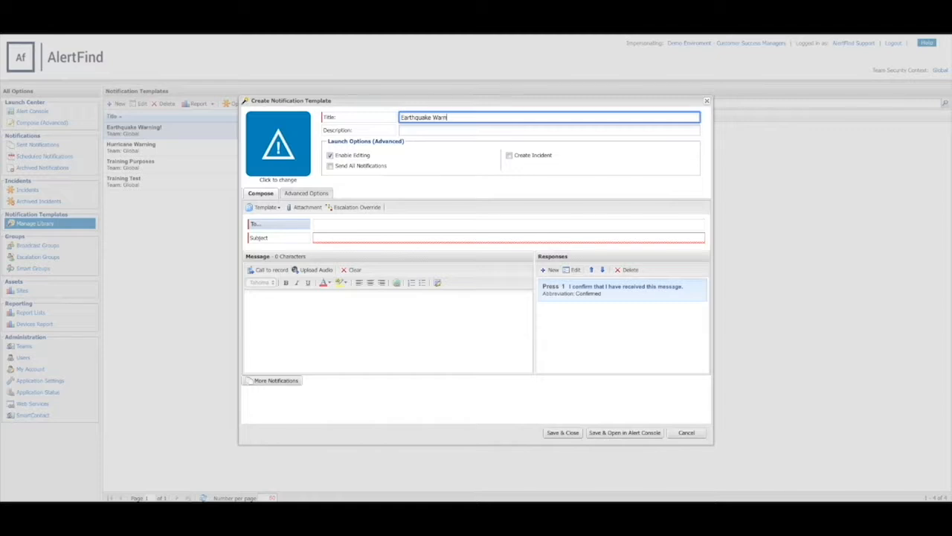
{"action": "left_click", "coordinate": [440, 129]}
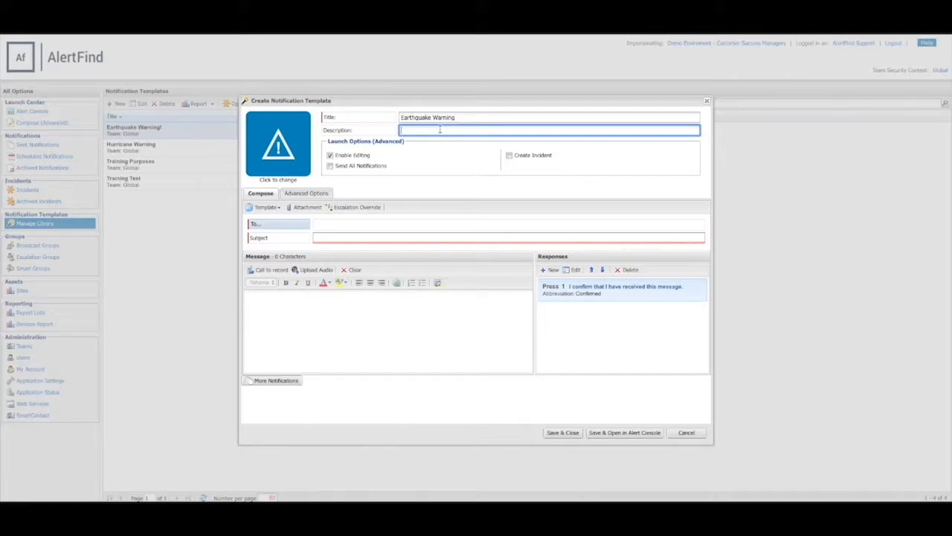
Enable Send All Notifications for the new template and have its Quick Launch ID generated.
{"action": "left_click", "coordinate": [331, 167]}
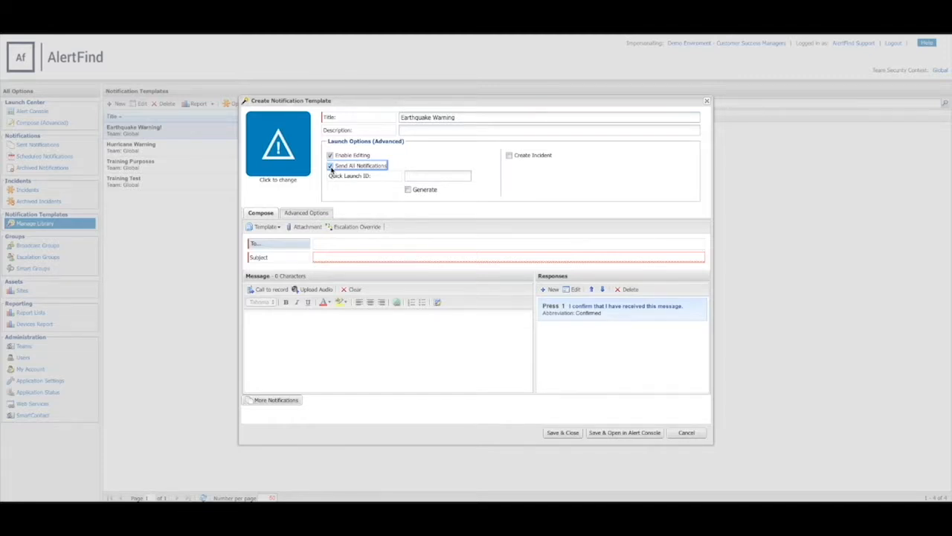
{"action": "left_click", "coordinate": [414, 177]}
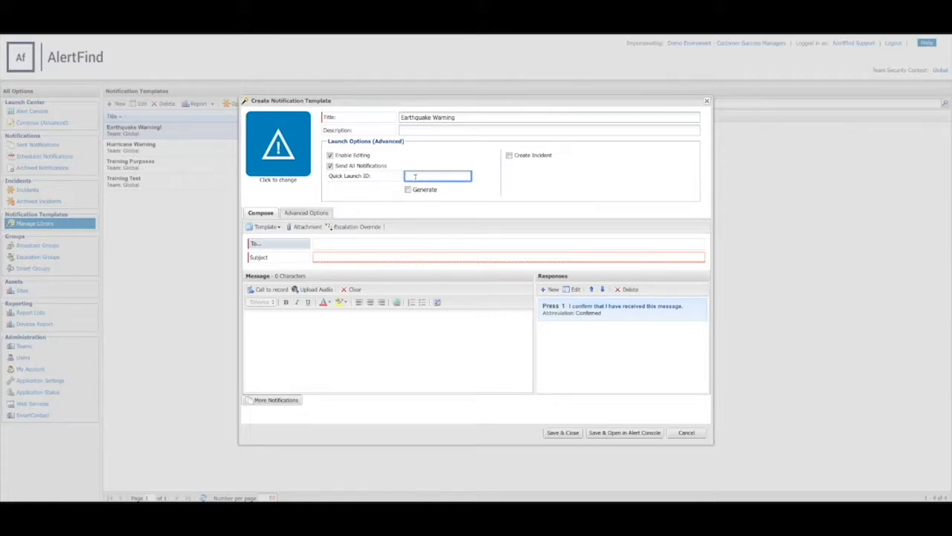
{"action": "left_click", "coordinate": [408, 191]}
Change the template's icon to Earthquake - 1 from the Natural Disaster group, keeping the blue colour.
{"action": "left_click", "coordinate": [296, 149]}
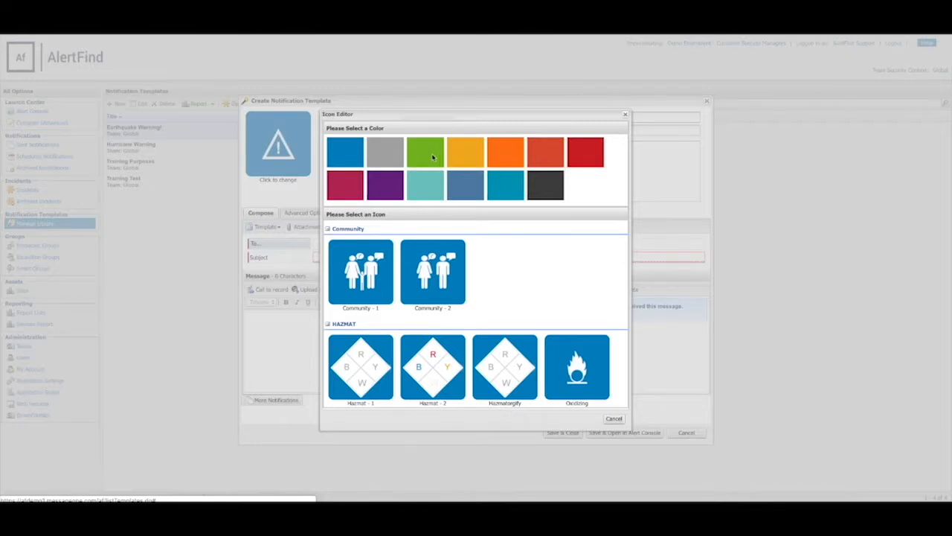
{"action": "scroll", "coordinate": [590, 328], "scroll_direction": "down", "scroll_amount": 2}
{"action": "scroll", "coordinate": [590, 328], "scroll_direction": "down", "scroll_amount": 5}
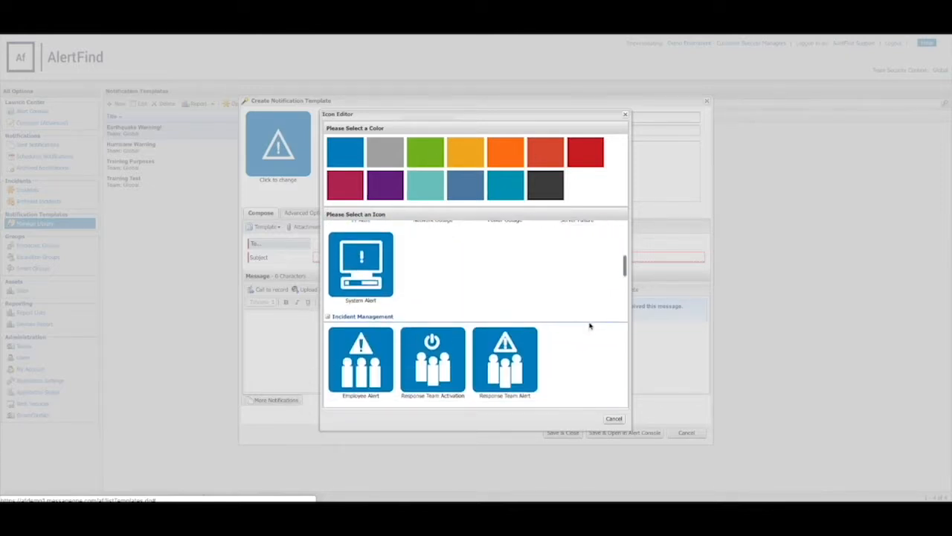
{"action": "scroll", "coordinate": [590, 325], "scroll_direction": "down", "scroll_amount": 1}
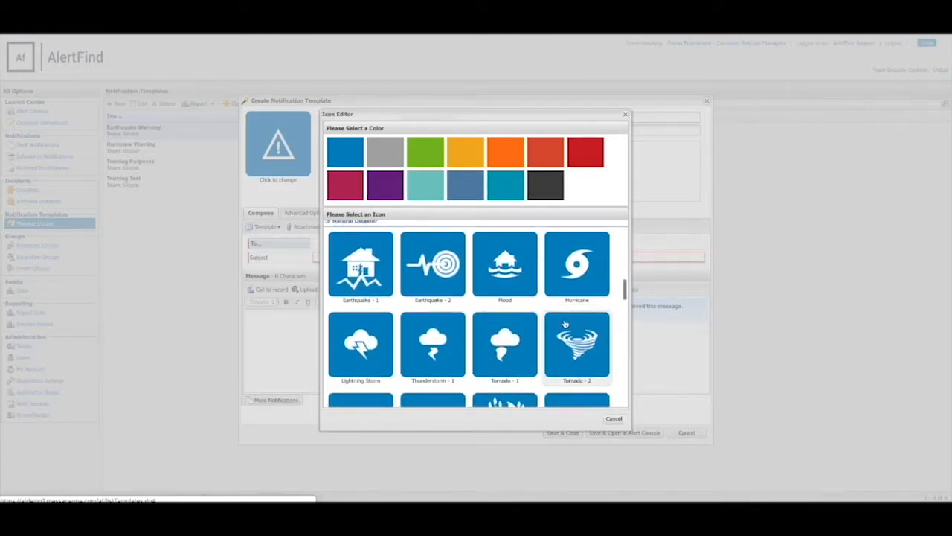
{"action": "left_click", "coordinate": [372, 277]}
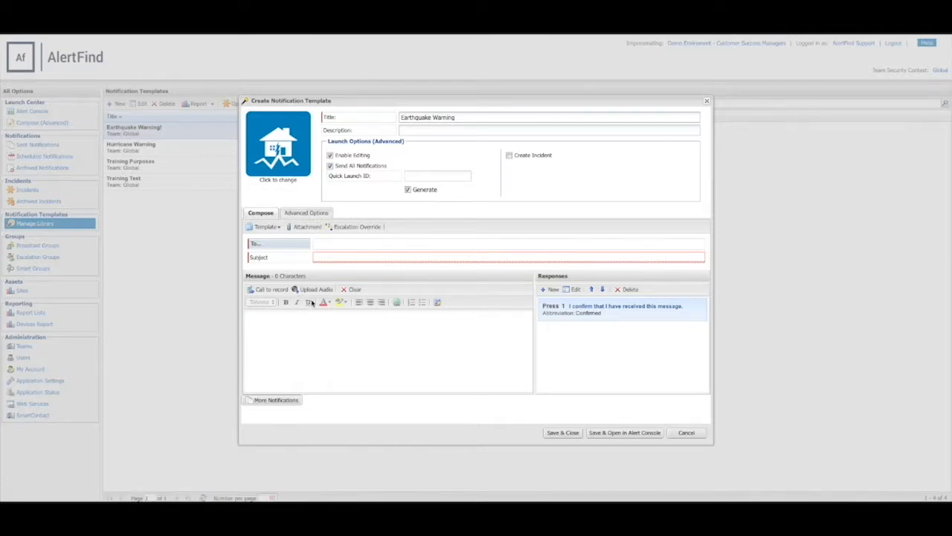
Add the All broadcast group as the template's recipient and set the subject to "Training Test".
{"action": "left_click", "coordinate": [296, 247]}
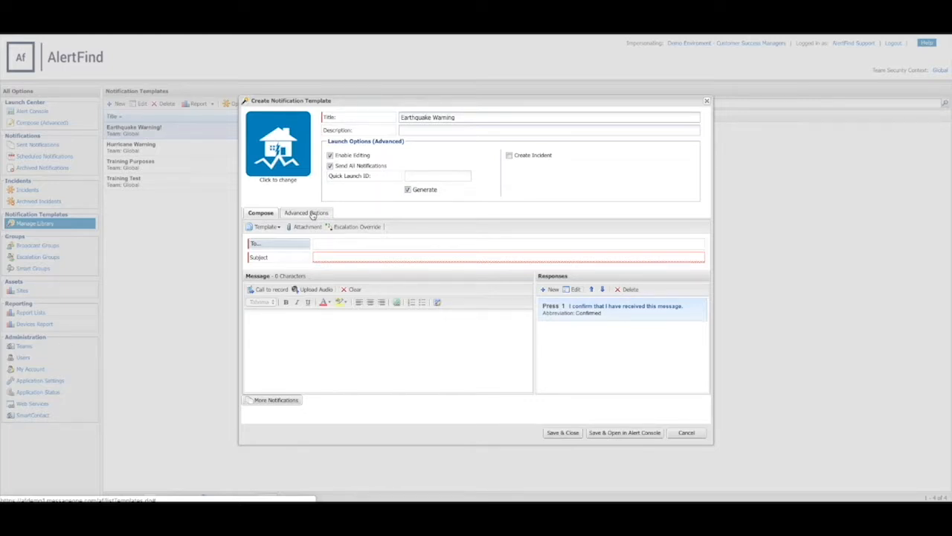
{"action": "left_click", "coordinate": [274, 243]}
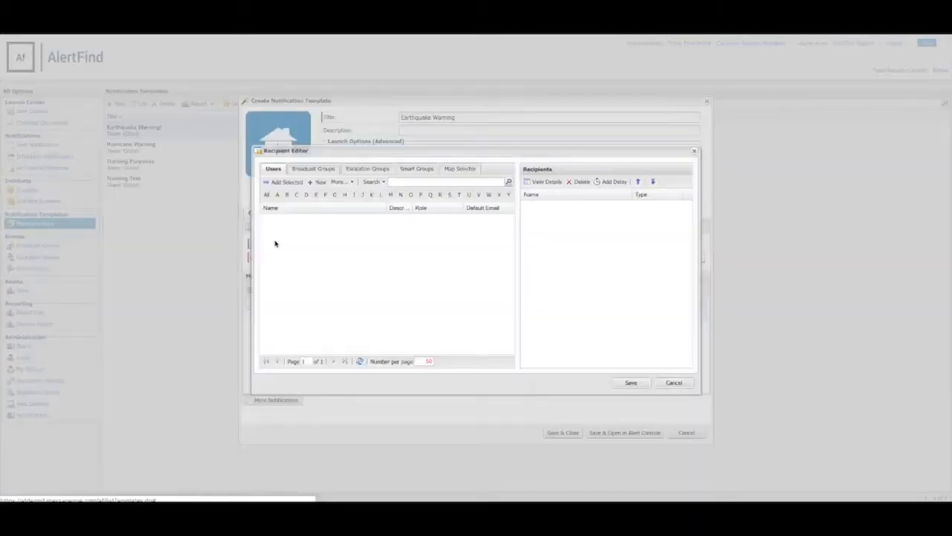
{"action": "left_click", "coordinate": [320, 169]}
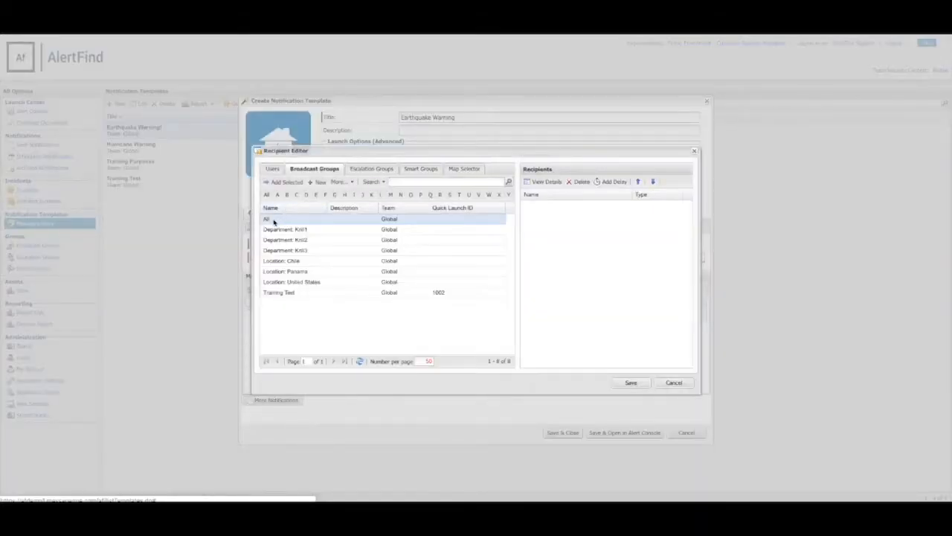
{"action": "left_click", "coordinate": [284, 181]}
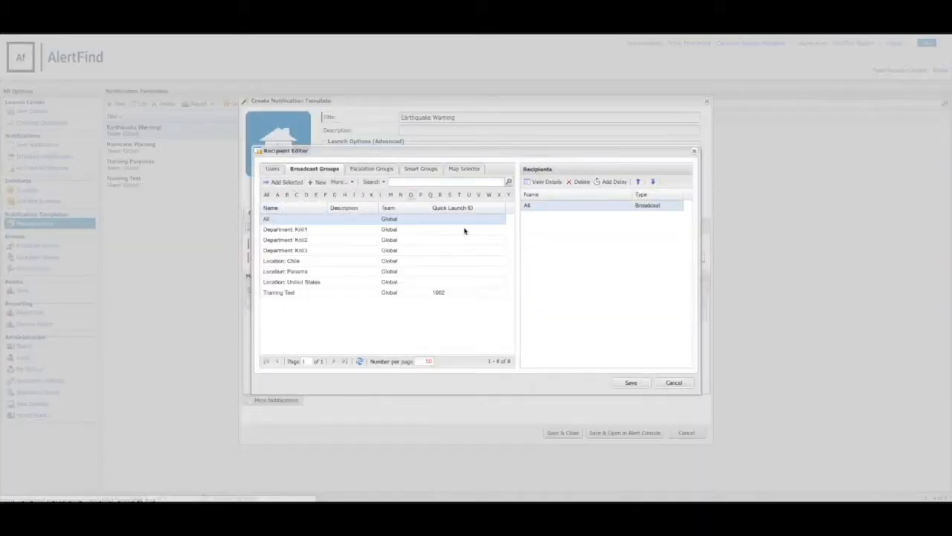
{"action": "left_click", "coordinate": [630, 382]}
{"action": "left_click", "coordinate": [337, 258]}
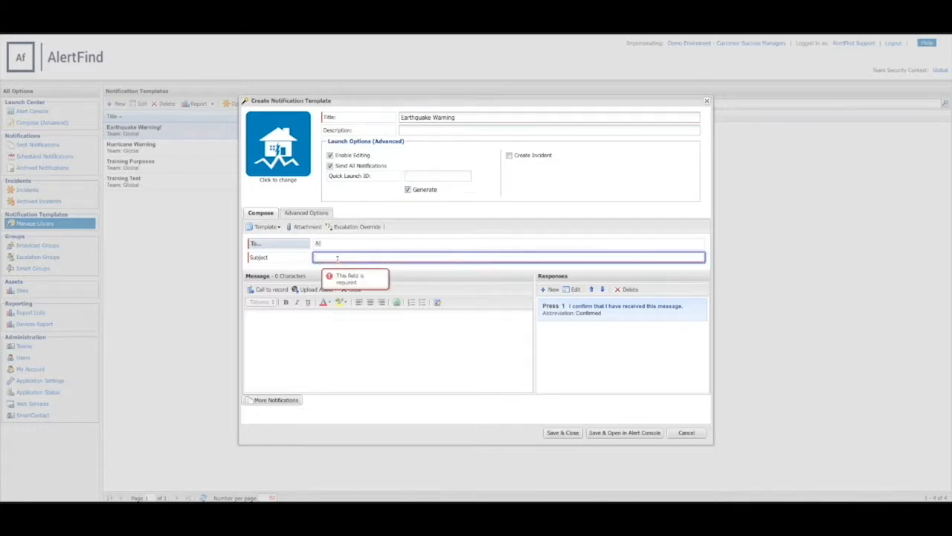
{"action": "type", "text": "Training Test"}
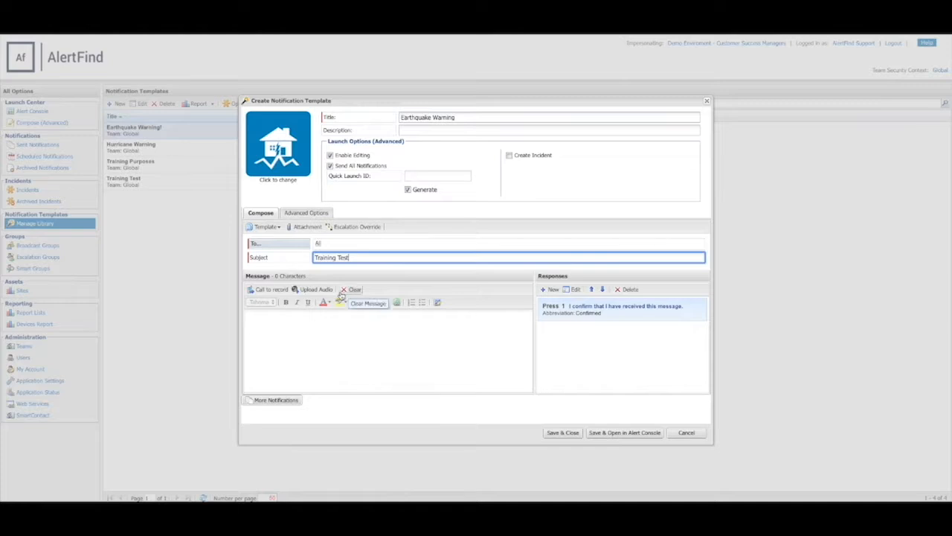
Enter the message "There is an Earthquake warning in effect. Please take precautions, and follow the instructions from your local authorities." and save the template.
{"action": "left_click", "coordinate": [325, 328]}
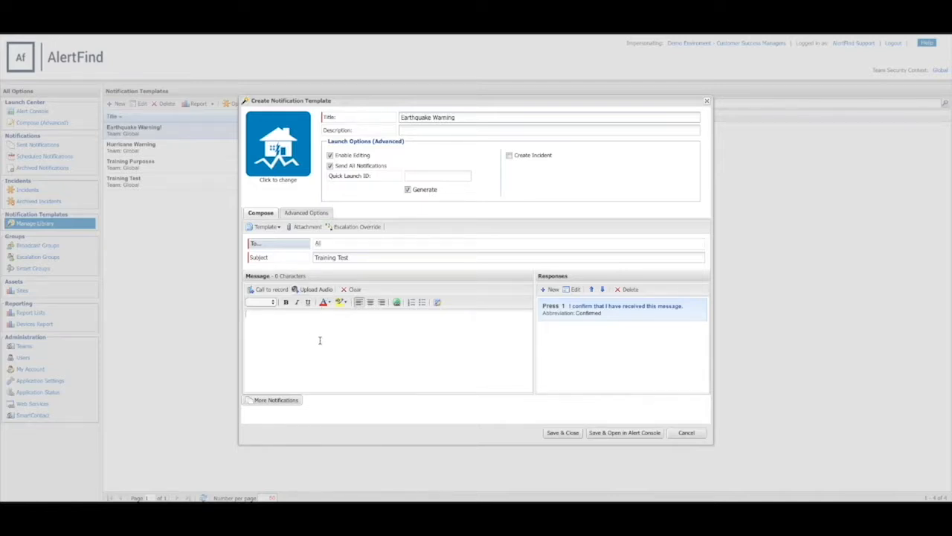
{"action": "type", "text": "There is an Earthquake warning in effect. Please take precautions, and follow the instructions from your local authorities."}
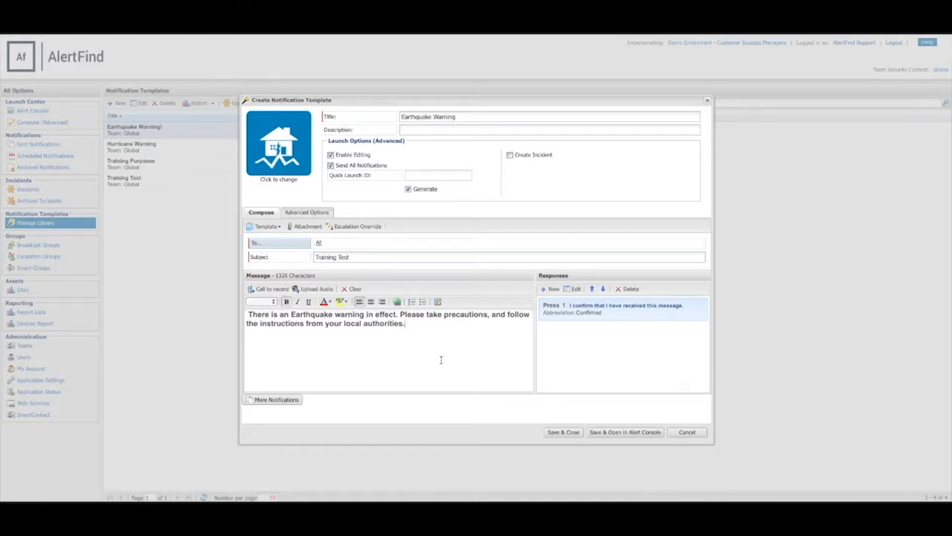
{"action": "left_click", "coordinate": [562, 434]}
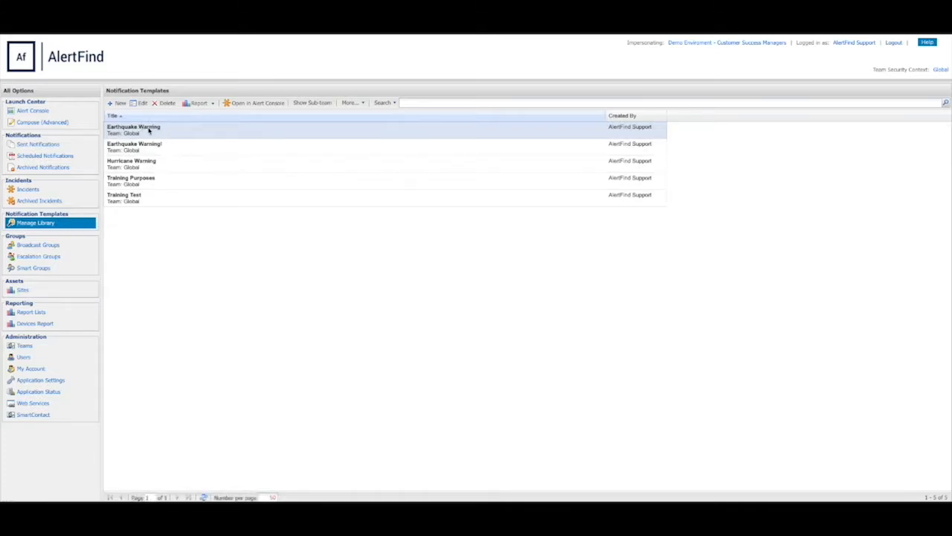
Open the Earthquake Warning template from the library to review its Quick Launch ID and settings, and save and close it.
{"action": "left_click", "coordinate": [37, 111]}
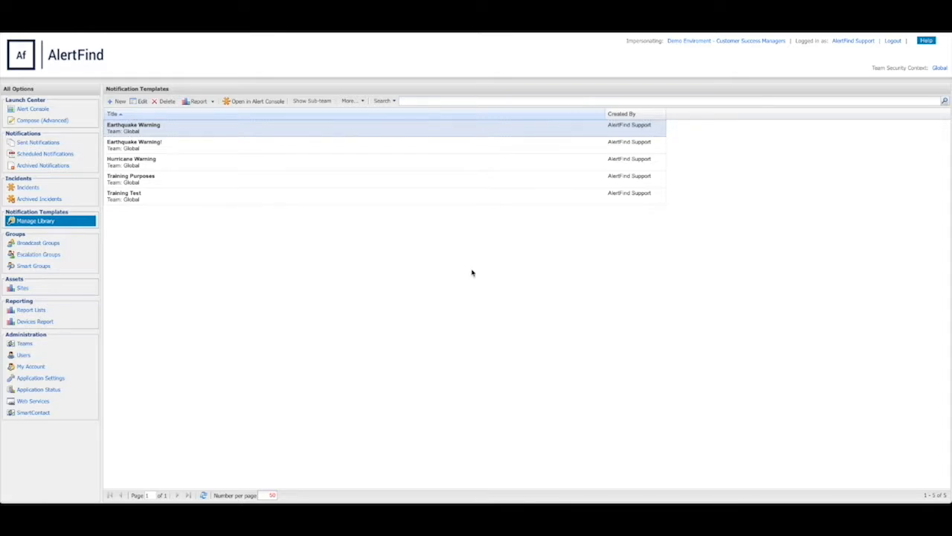
{"action": "left_click", "coordinate": [161, 151]}
{"action": "left_click", "coordinate": [155, 168]}
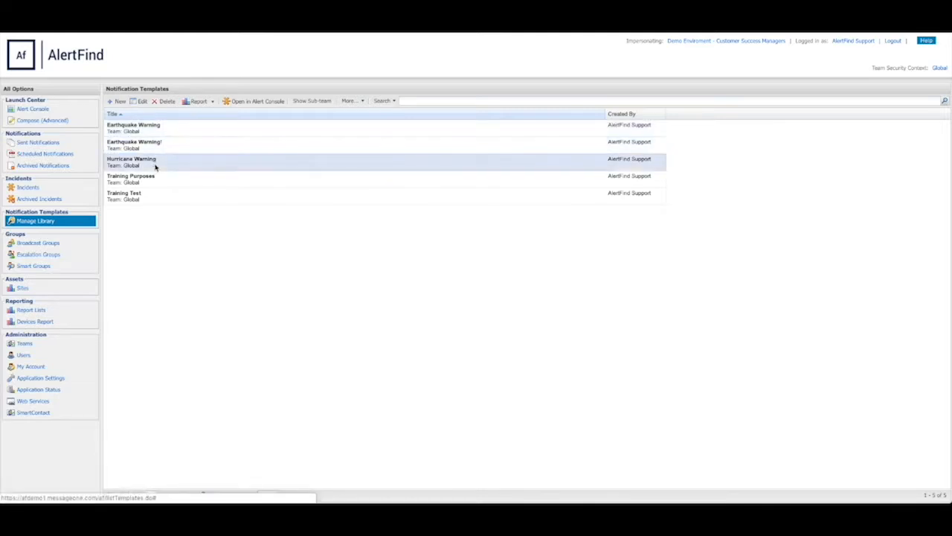
{"action": "left_click", "coordinate": [155, 128]}
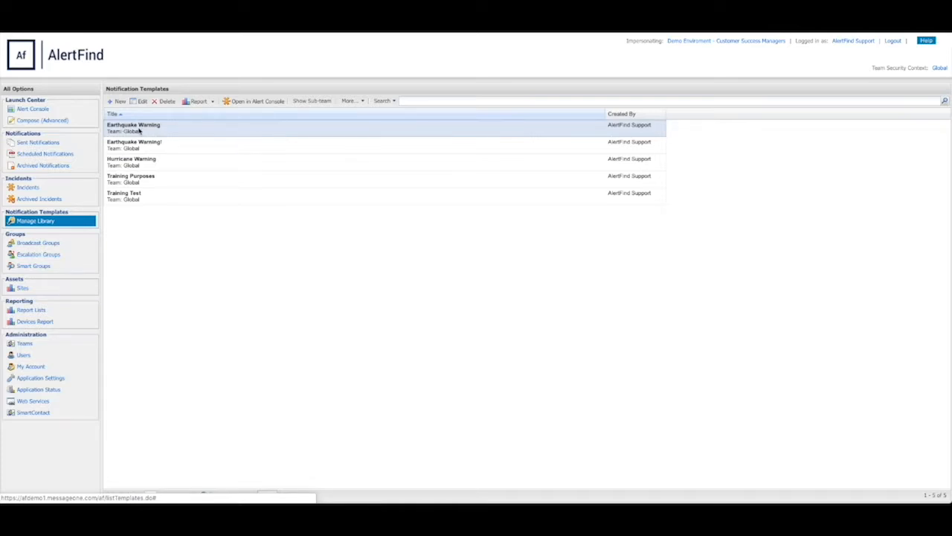
{"action": "double_click", "coordinate": [138, 131]}
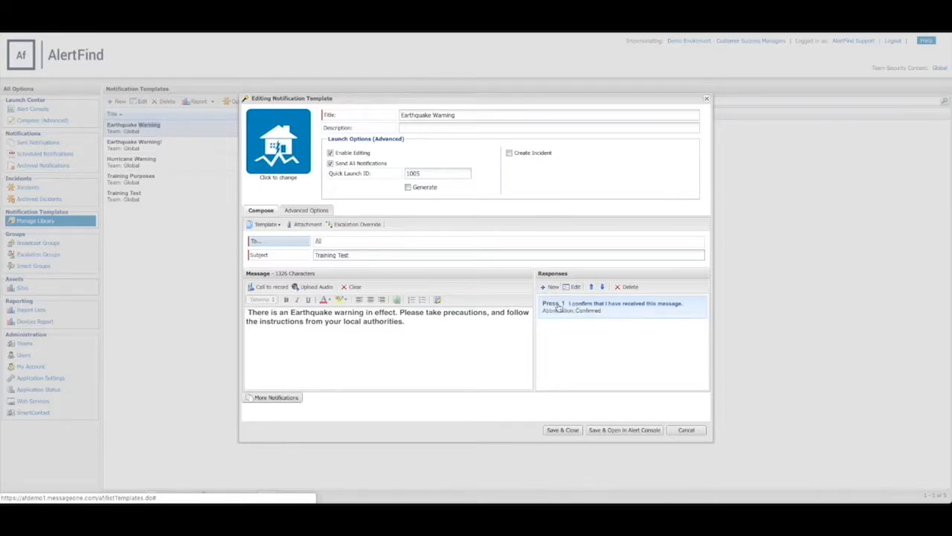
{"action": "left_click", "coordinate": [563, 430]}
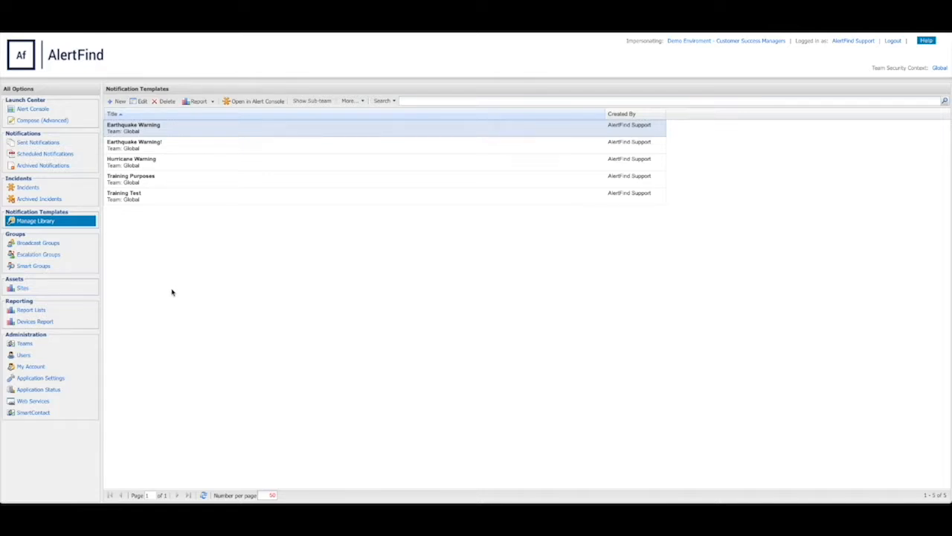
Open the Earthquake Warning template in the Alert Console to examine its recipients and message, and cancel without sending.
{"action": "left_click", "coordinate": [40, 110]}
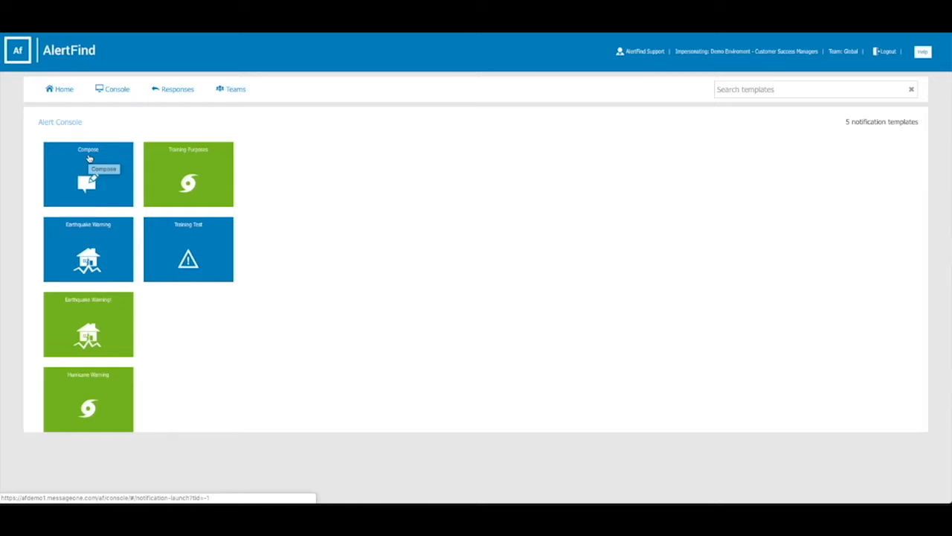
{"action": "left_click", "coordinate": [101, 235]}
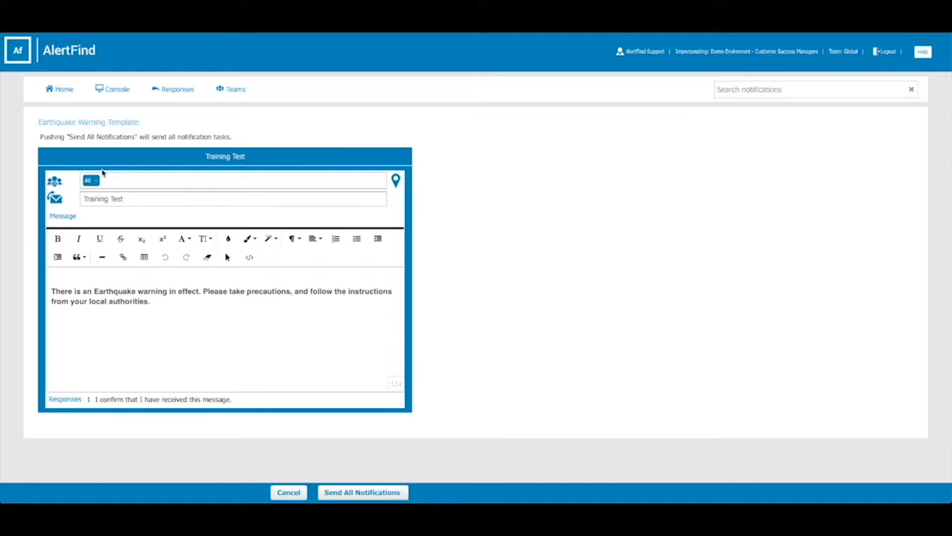
{"action": "left_click", "coordinate": [132, 182]}
{"action": "left_click", "coordinate": [180, 317]}
{"action": "left_click", "coordinate": [289, 493]}
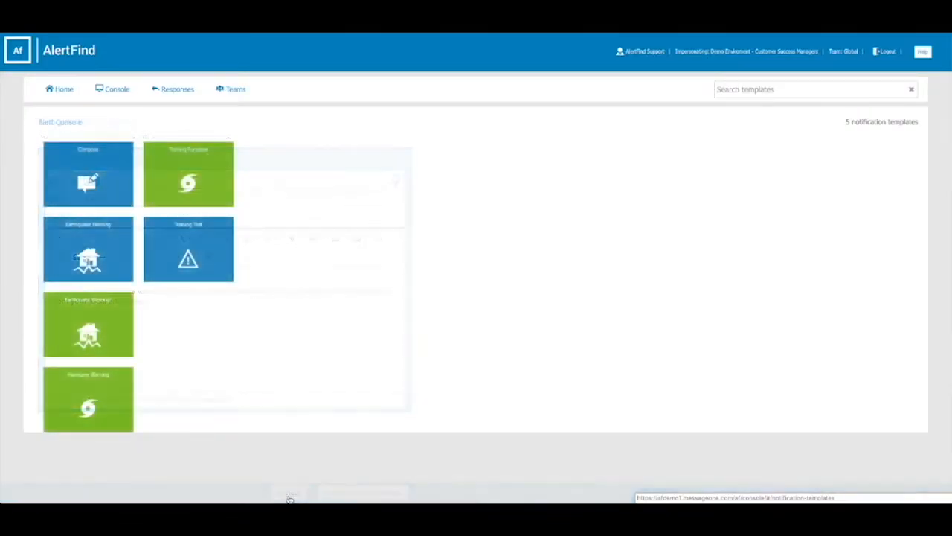
Review the Earthquake Warning template in the library, save and close it, and go back to the Alert Console.
{"action": "left_click", "coordinate": [62, 90]}
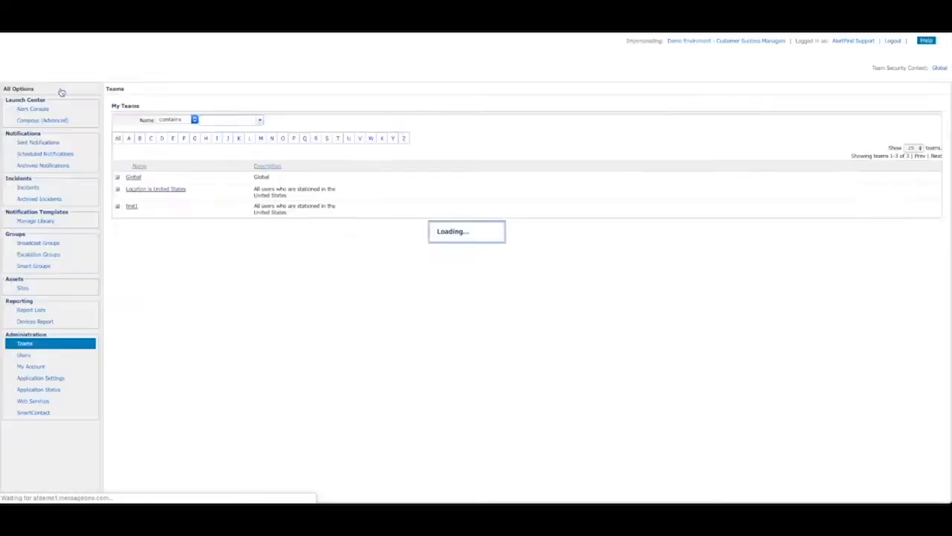
{"action": "left_click", "coordinate": [33, 221]}
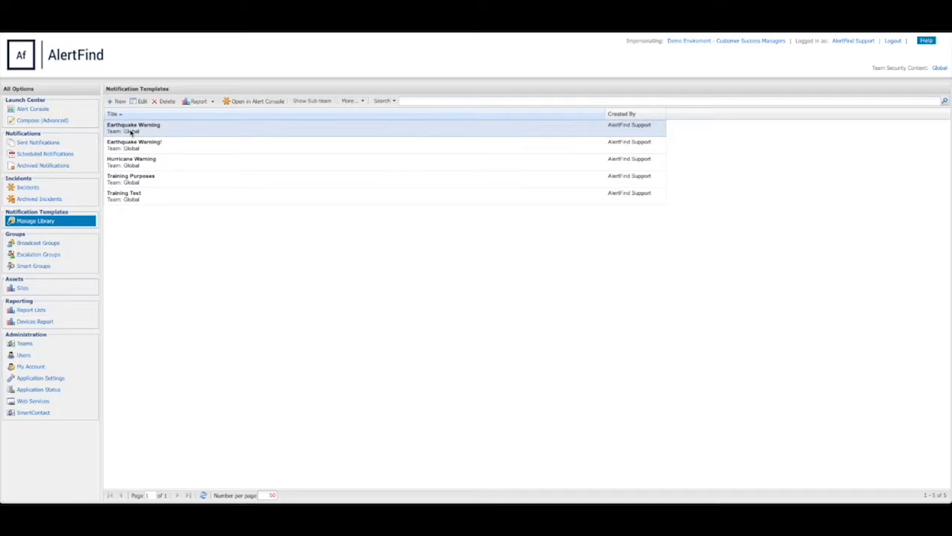
{"action": "double_click", "coordinate": [131, 131]}
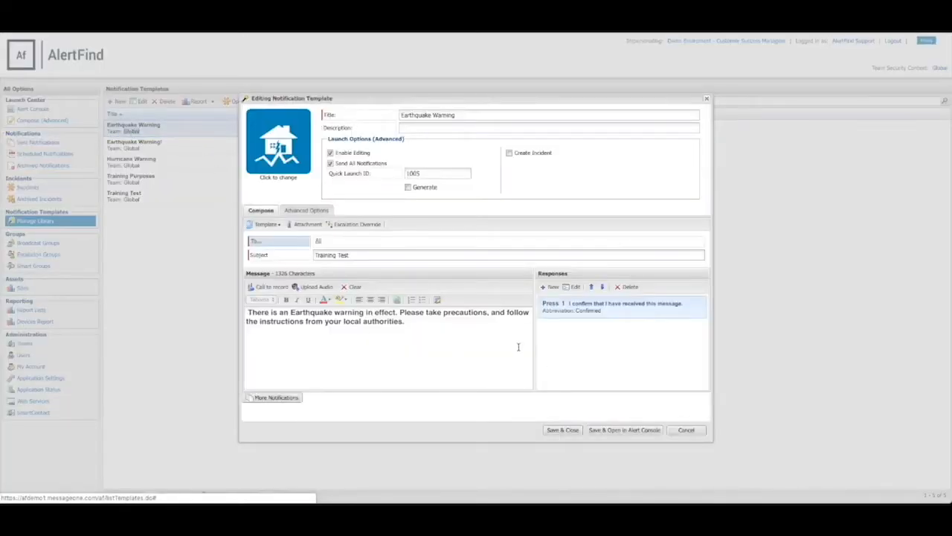
{"action": "left_click", "coordinate": [573, 432]}
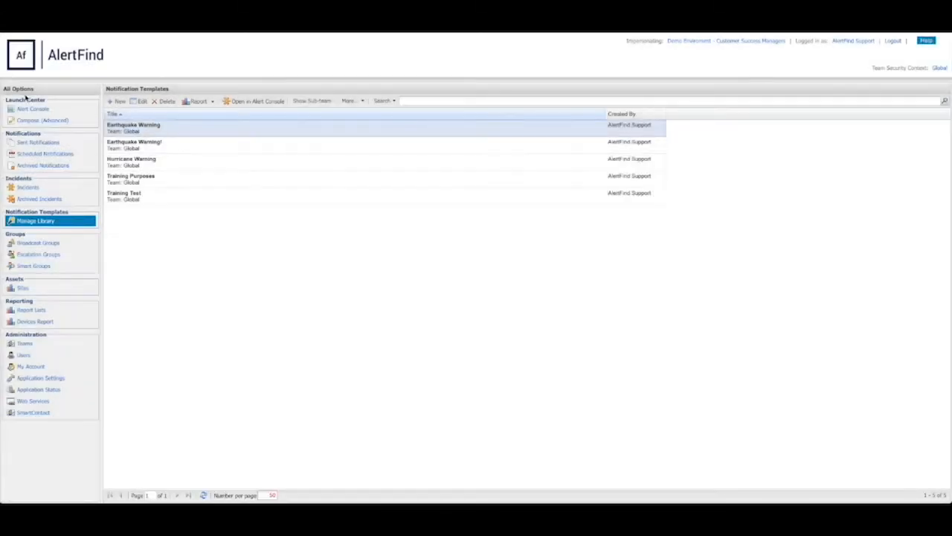
{"action": "left_click", "coordinate": [36, 110]}
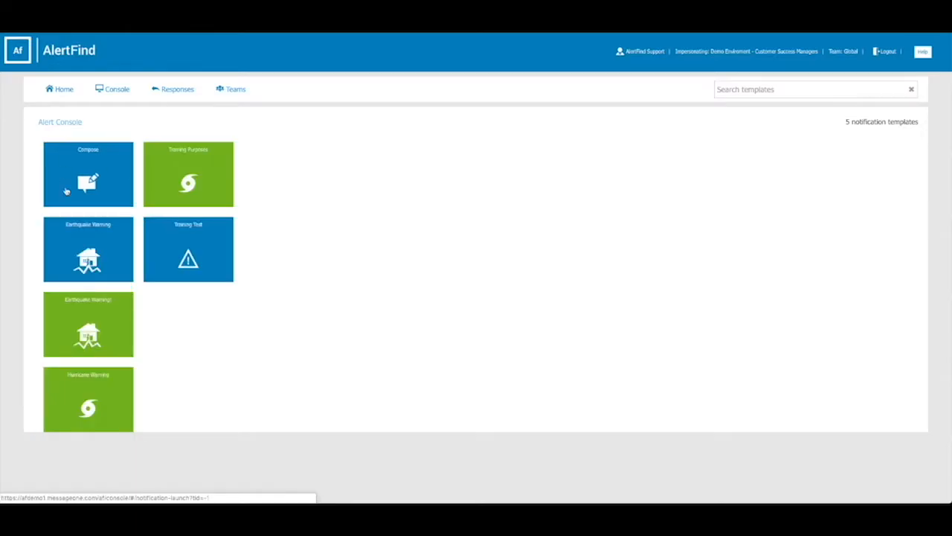
Edit the Earthquake Warning template's recipients from the library, adding the first listed user and removing the All broadcast group.
{"action": "left_click", "coordinate": [64, 93]}
{"action": "left_click", "coordinate": [46, 222]}
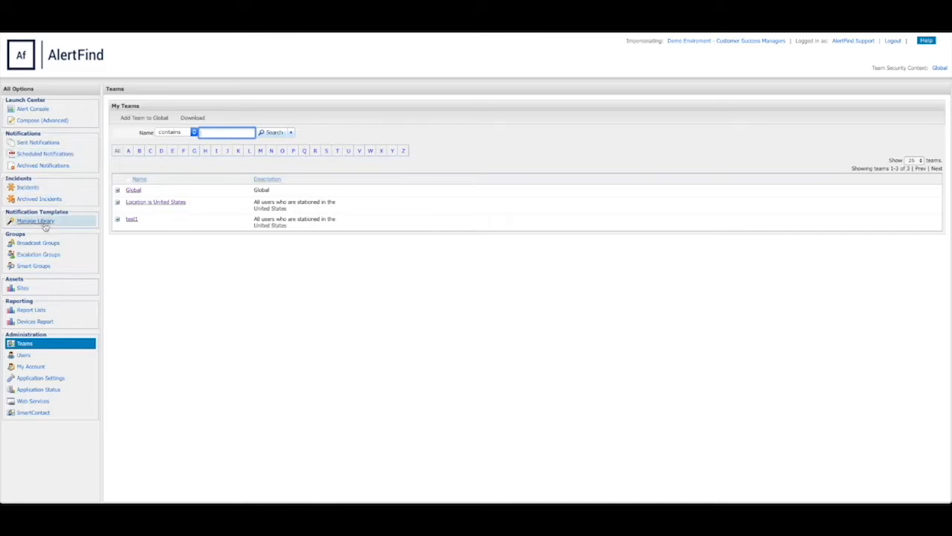
{"action": "double_click", "coordinate": [159, 126]}
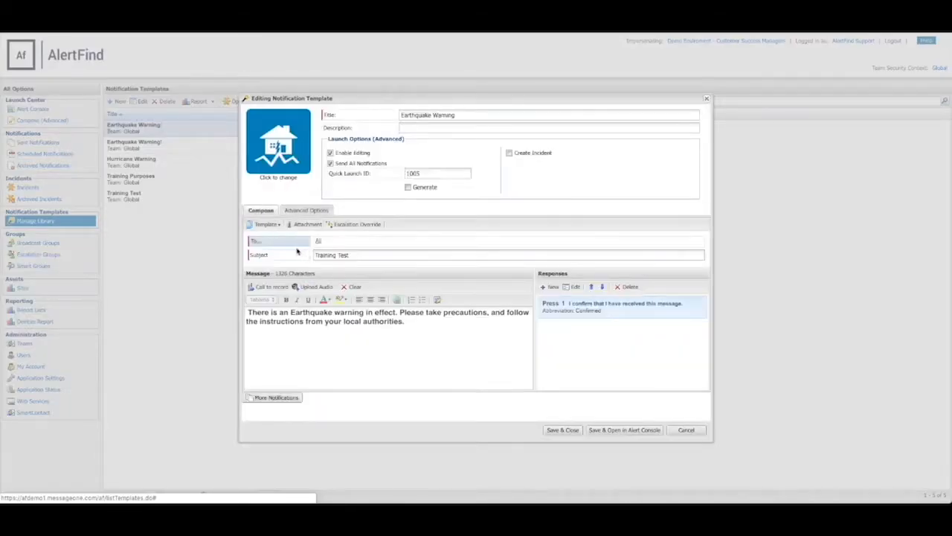
{"action": "left_click", "coordinate": [293, 246]}
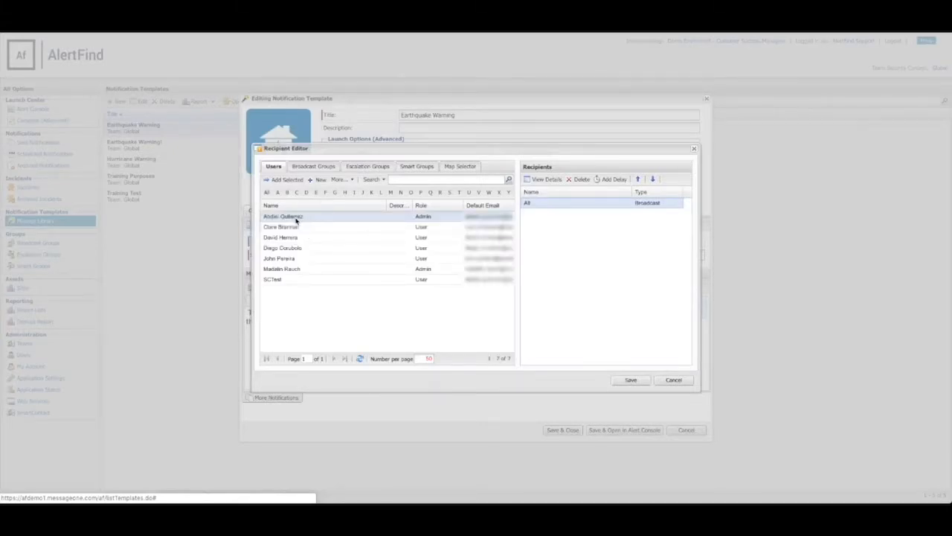
{"action": "left_click", "coordinate": [277, 179]}
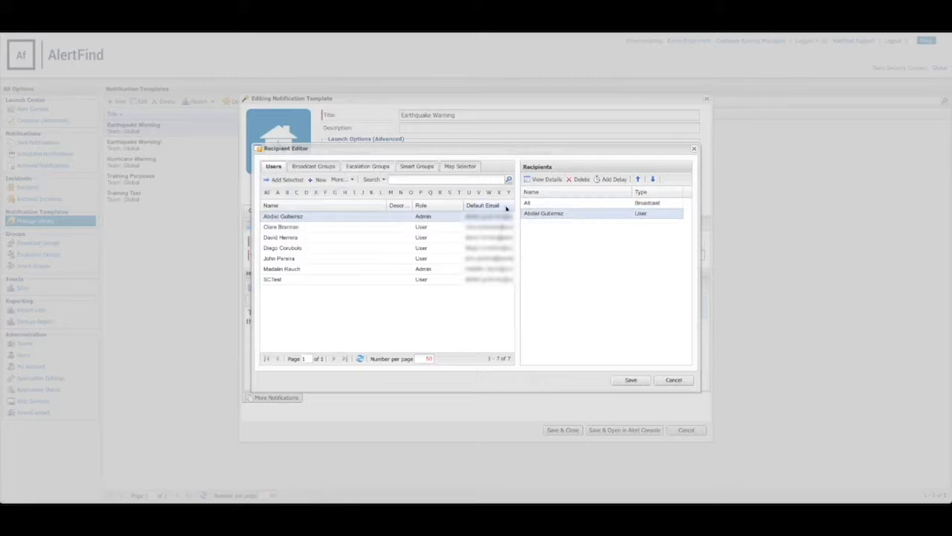
{"action": "left_click", "coordinate": [530, 203]}
{"action": "left_click", "coordinate": [580, 180]}
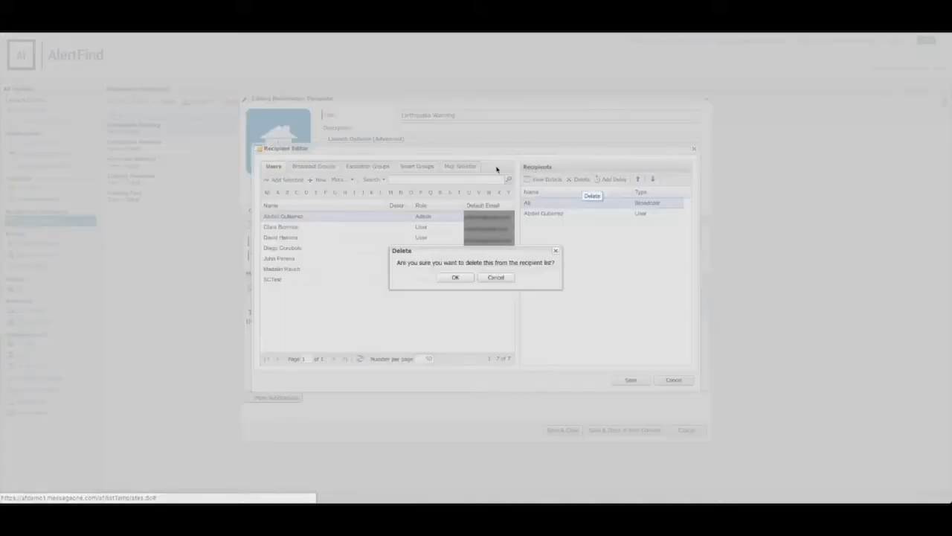
{"action": "left_click", "coordinate": [457, 278]}
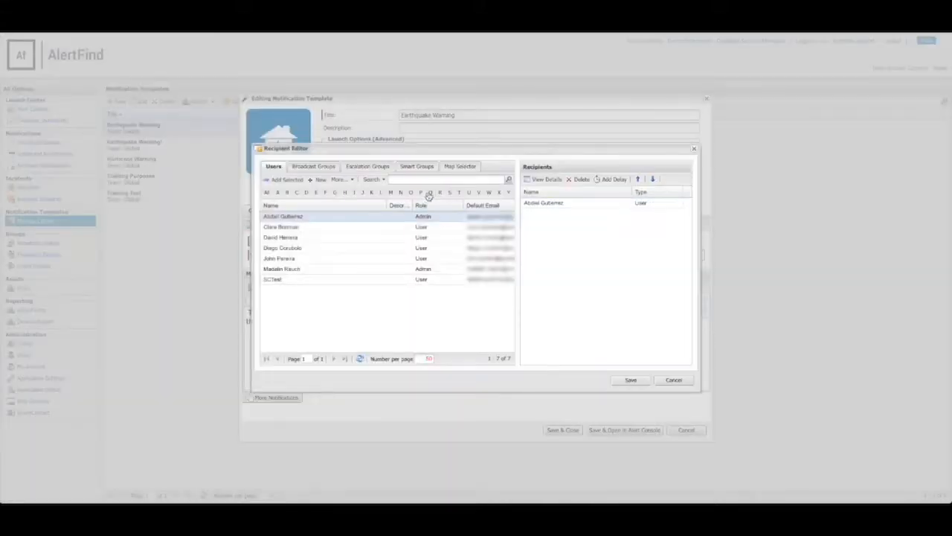
Look through the broadcast, escalation and smart groups available in the template's Recipient Editor.
{"action": "left_click", "coordinate": [328, 168]}
{"action": "left_click", "coordinate": [366, 170]}
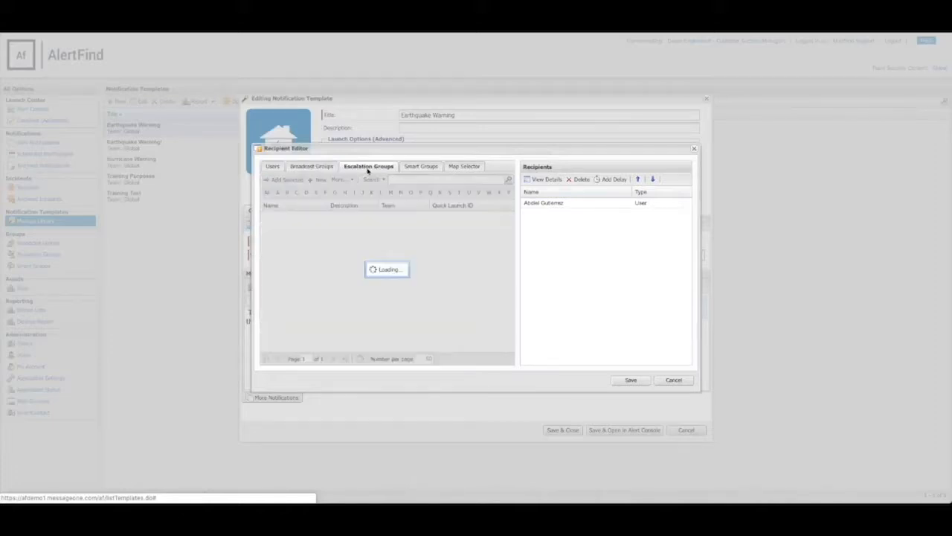
{"action": "left_click", "coordinate": [412, 171]}
{"action": "left_click", "coordinate": [321, 167]}
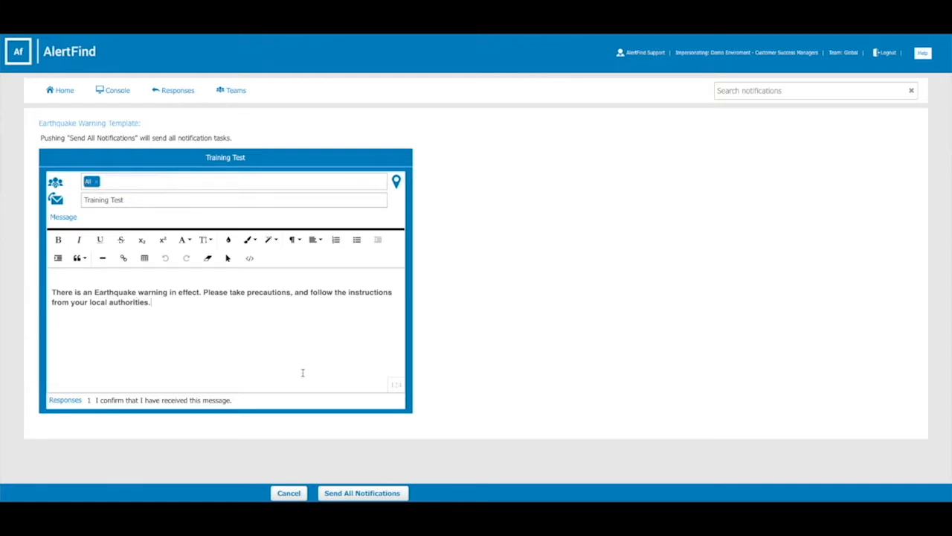
Send all notifications of the Earthquake Warning template from the Alert Console and open the newest Training Test's response details.
{"action": "left_click", "coordinate": [370, 494]}
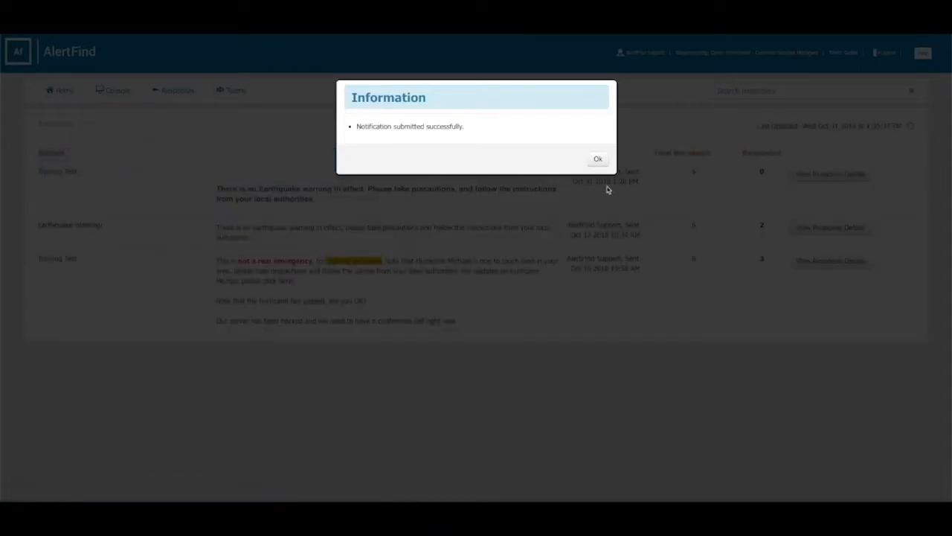
{"action": "left_click", "coordinate": [599, 161]}
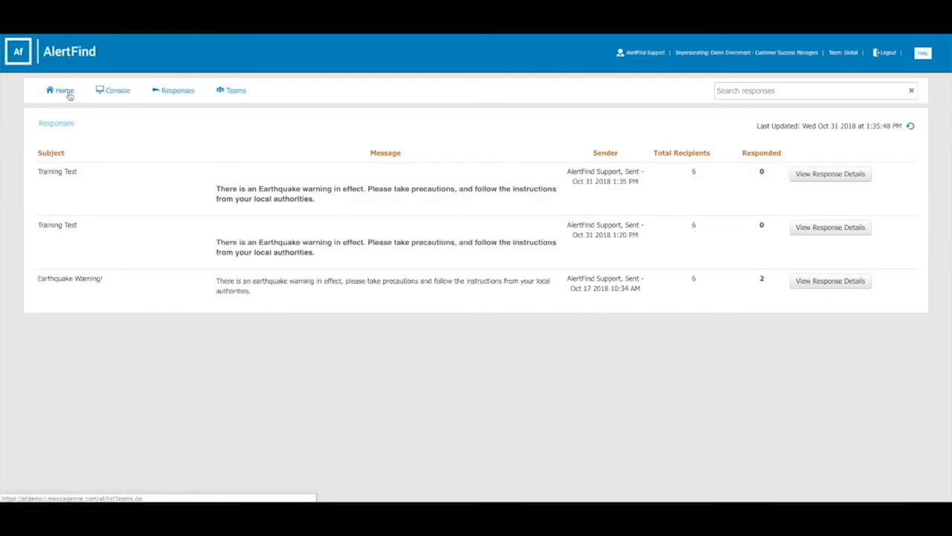
{"action": "left_click", "coordinate": [845, 175]}
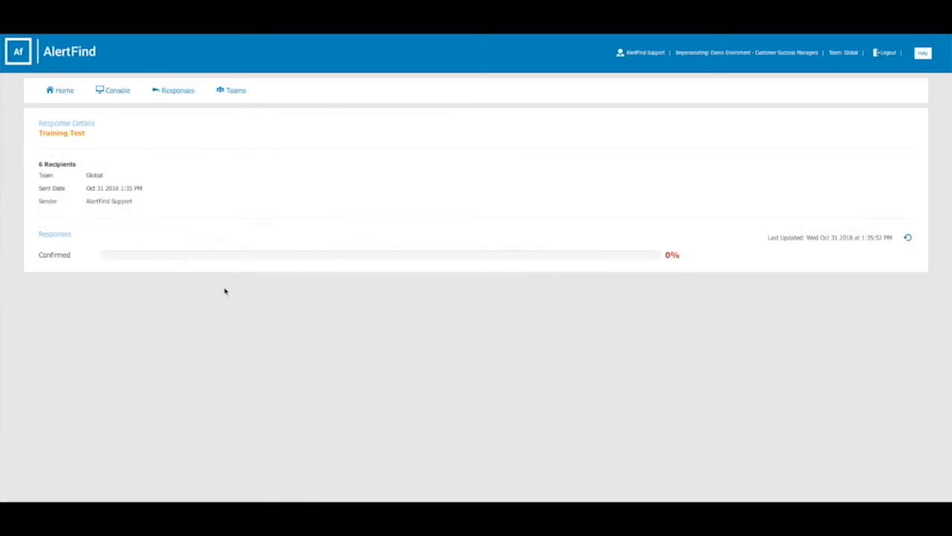
Go back to the home page and look through the broadcast, escalation and smart group lists, ending on the broadcast groups.
{"action": "left_click", "coordinate": [65, 92]}
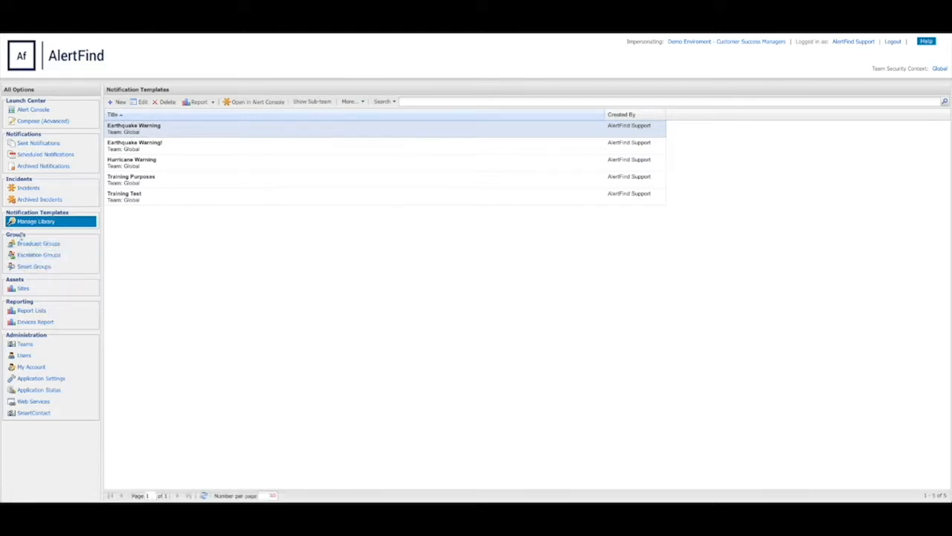
{"action": "left_click", "coordinate": [49, 246]}
{"action": "left_click", "coordinate": [43, 256]}
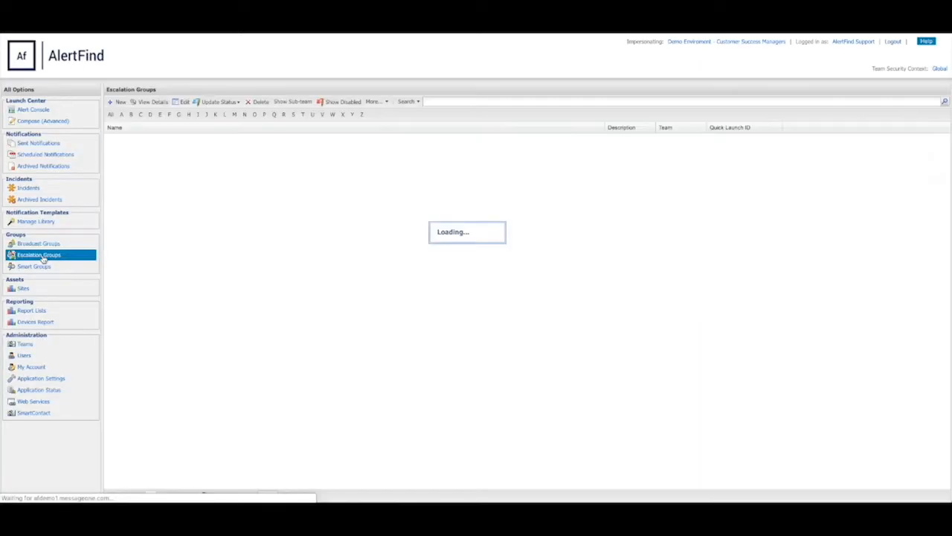
{"action": "left_click", "coordinate": [36, 268]}
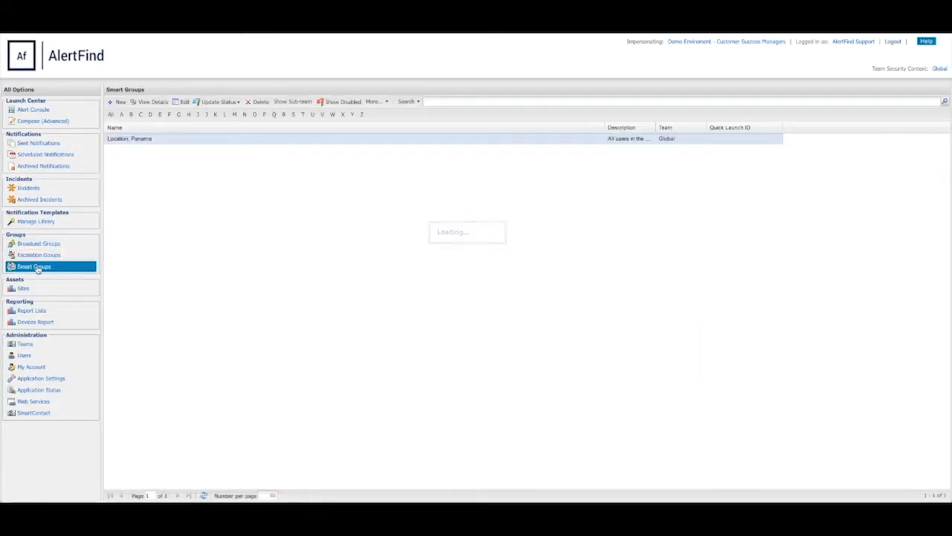
{"action": "left_click", "coordinate": [42, 245]}
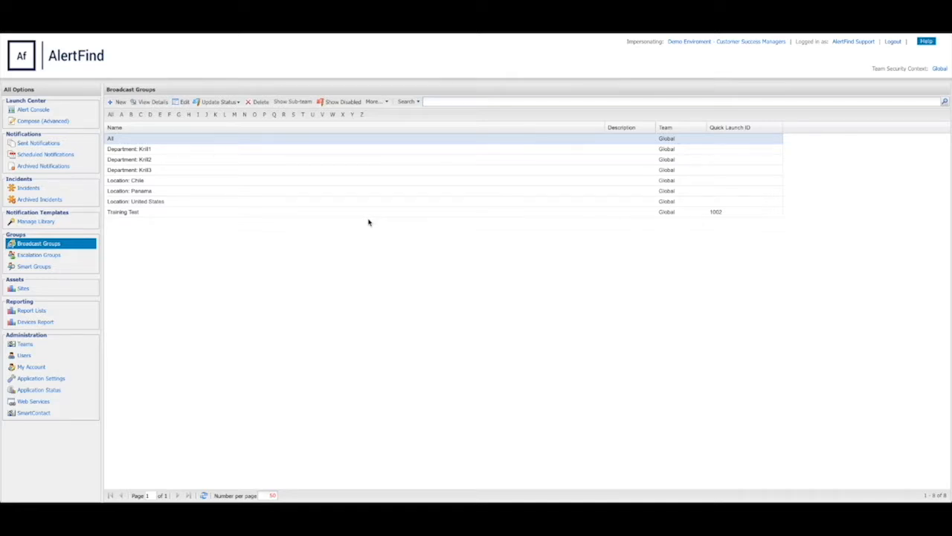
Open the Department: Krill1 broadcast group for editing to examine its fields, and cancel without changes.
{"action": "left_click", "coordinate": [143, 159]}
{"action": "left_click", "coordinate": [138, 171]}
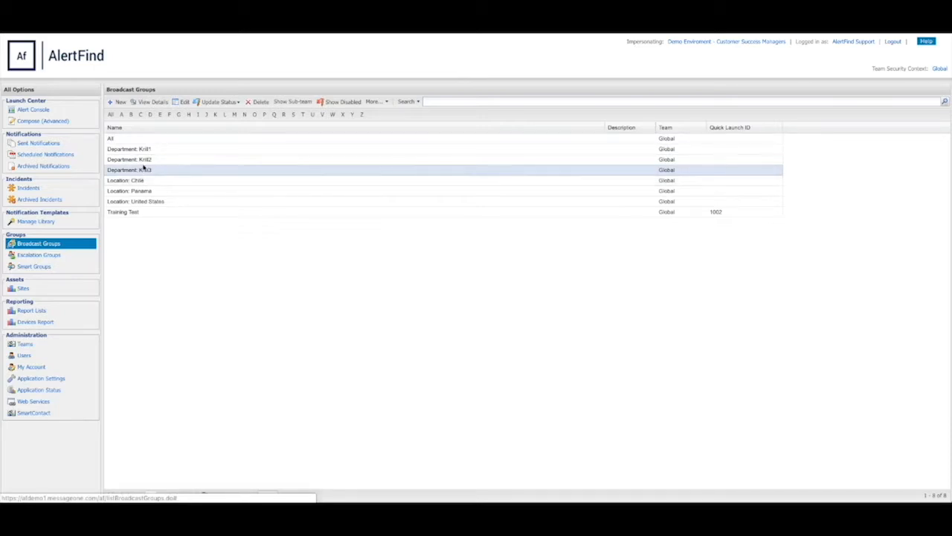
{"action": "left_click", "coordinate": [144, 152]}
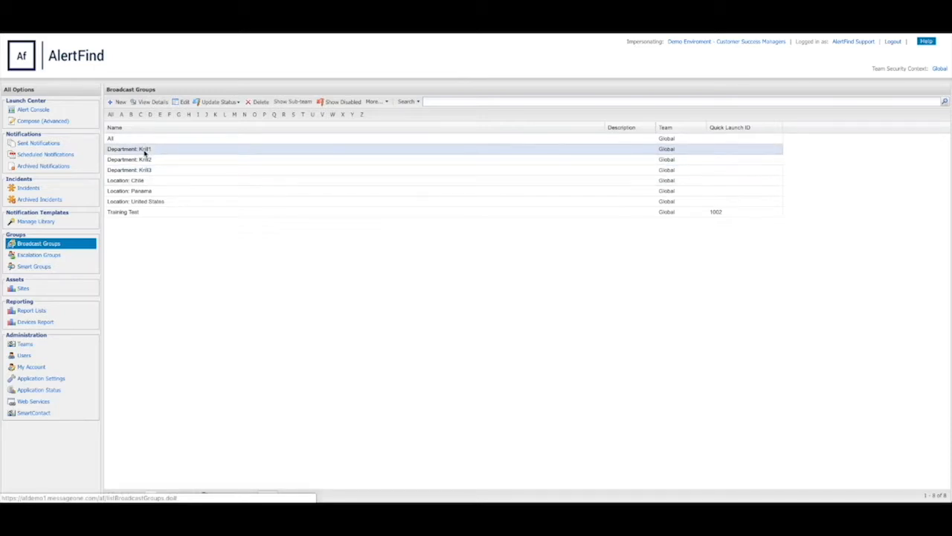
{"action": "left_click", "coordinate": [184, 103]}
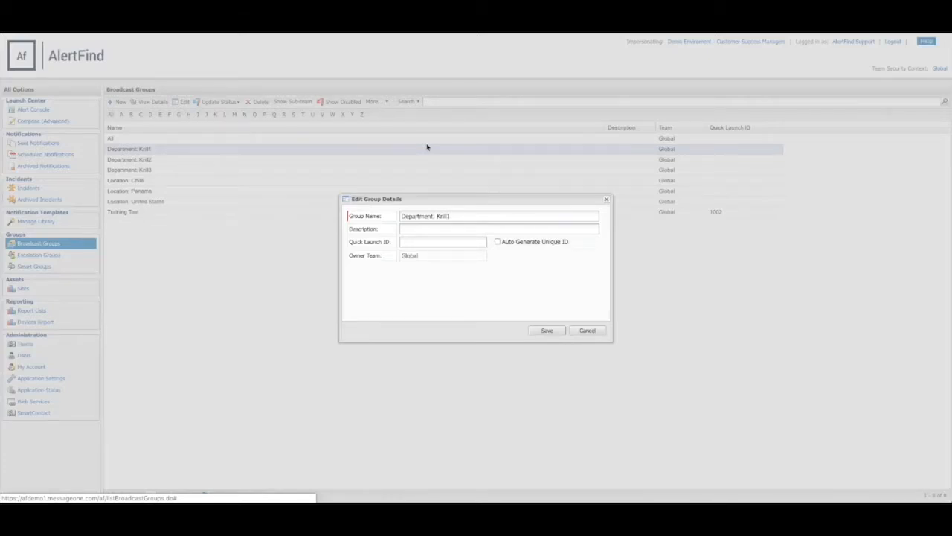
{"action": "left_click", "coordinate": [601, 333]}
Review the details and membership of the Department: Krill1 broadcast group, and close the view.
{"action": "left_click", "coordinate": [150, 102]}
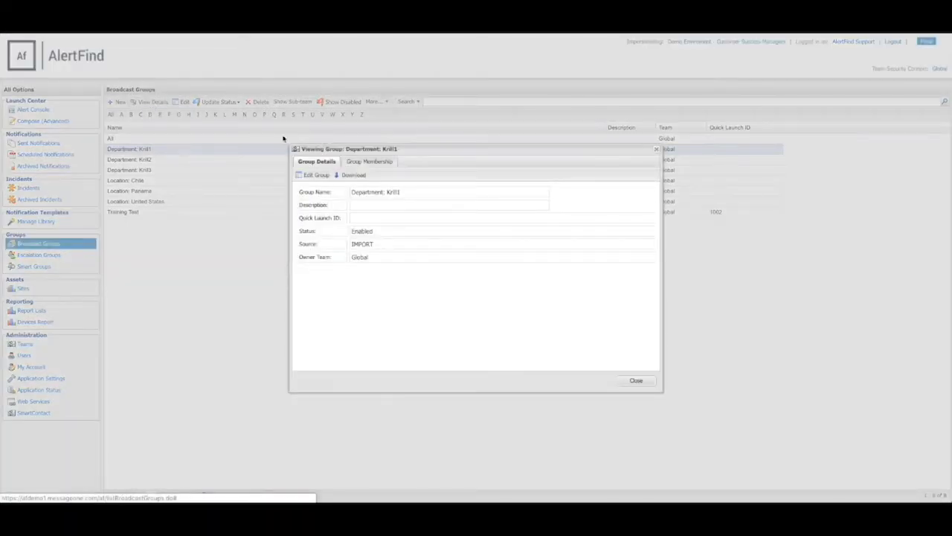
{"action": "left_click", "coordinate": [388, 162]}
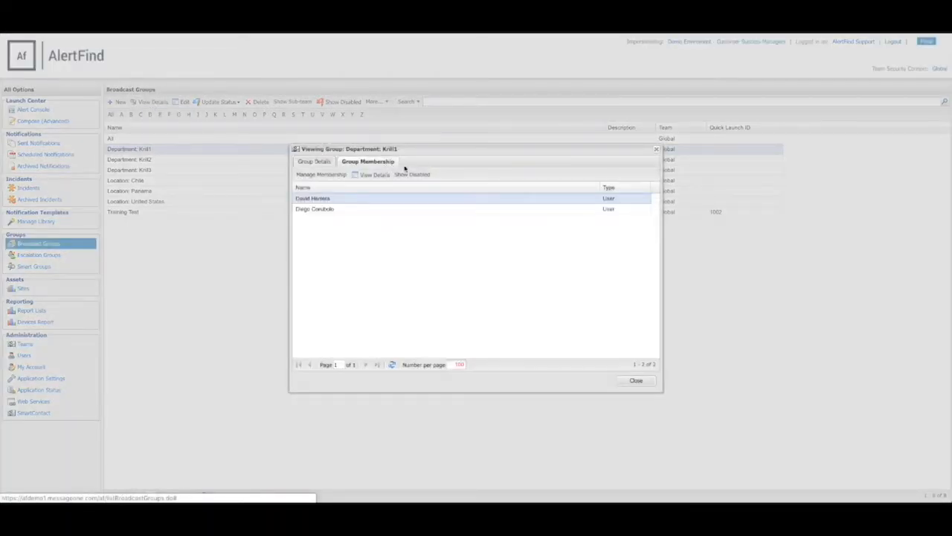
{"action": "left_click", "coordinate": [638, 381]}
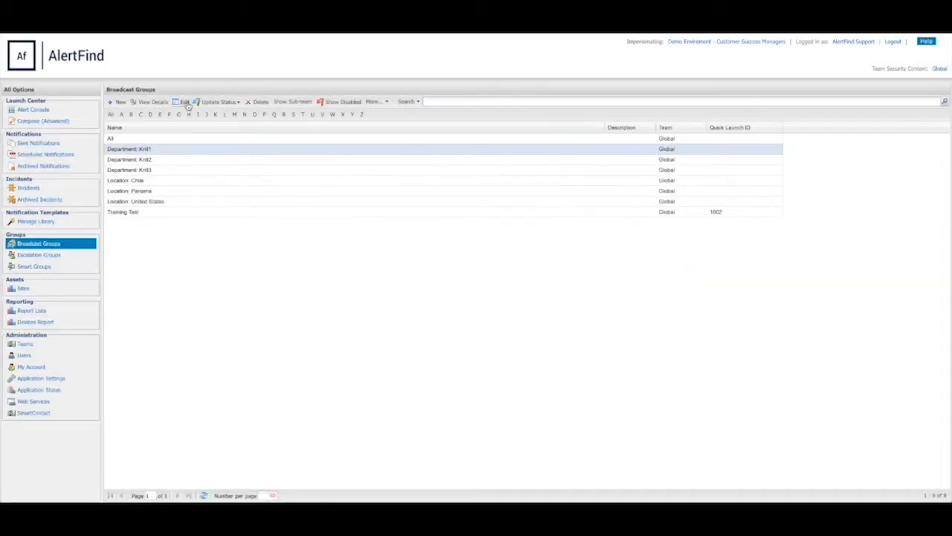
Examine the Department: Krill1 group's editable fields, turn Auto Generate Unique ID on and off again, and close the editor.
{"action": "left_click", "coordinate": [184, 102]}
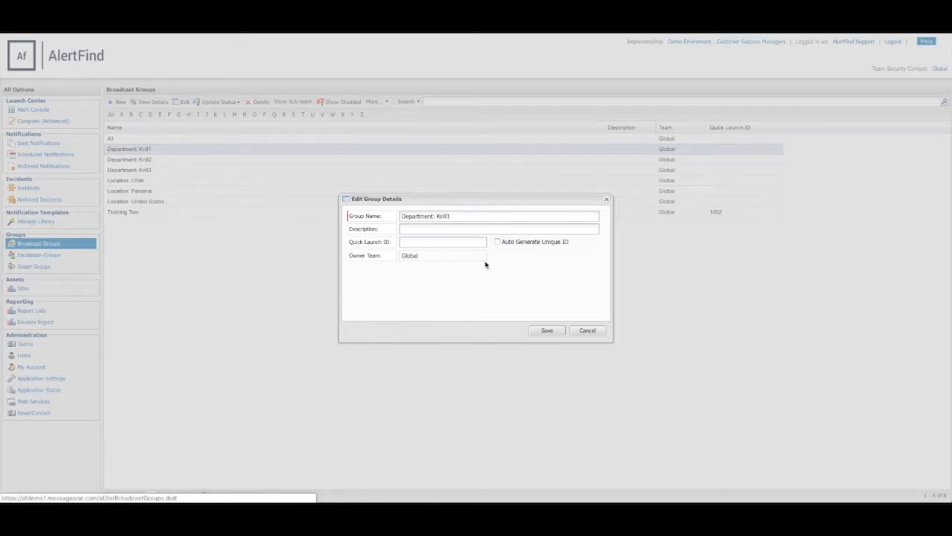
{"action": "left_click", "coordinate": [459, 216]}
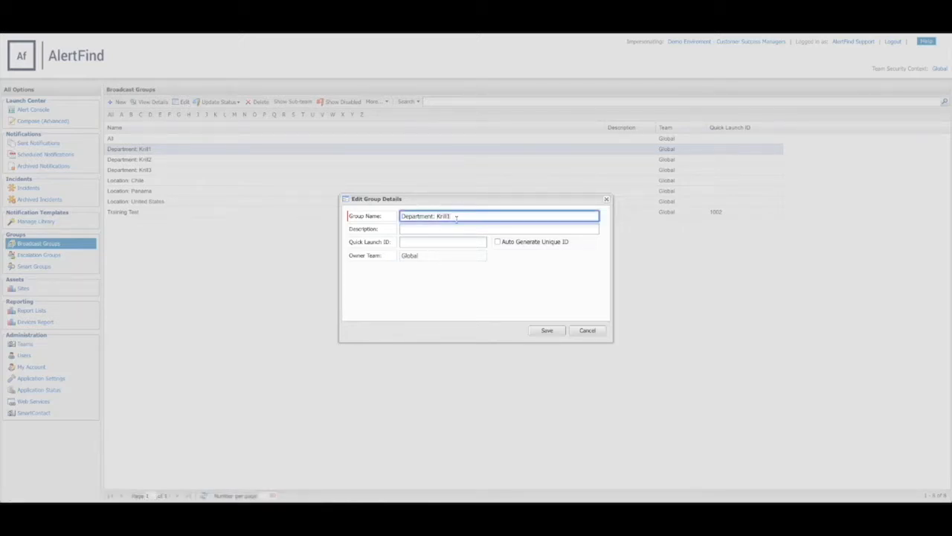
{"action": "left_click", "coordinate": [450, 229]}
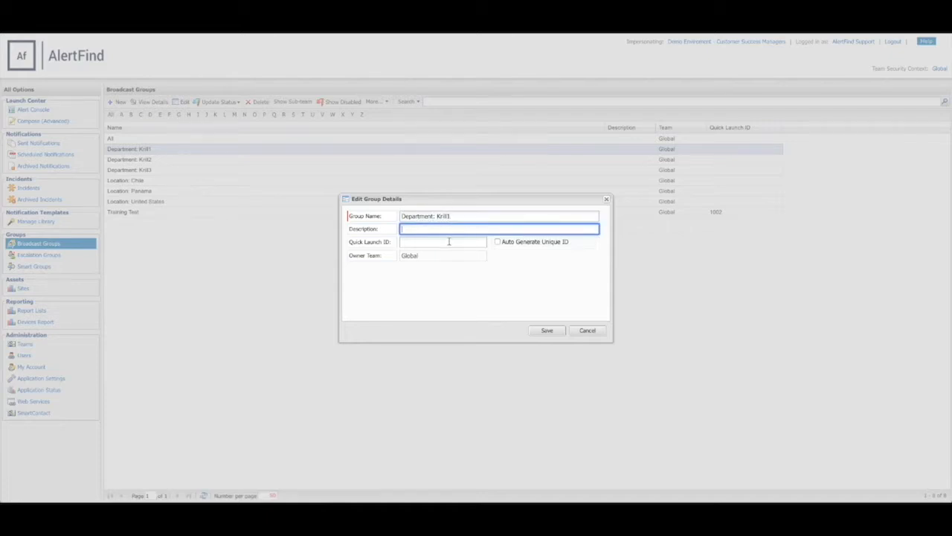
{"action": "left_click", "coordinate": [463, 242]}
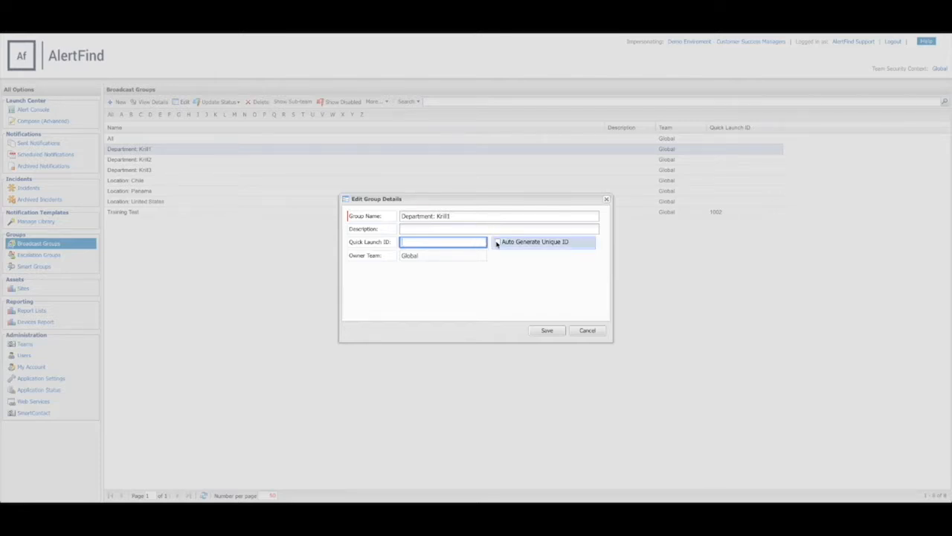
{"action": "left_click", "coordinate": [496, 242]}
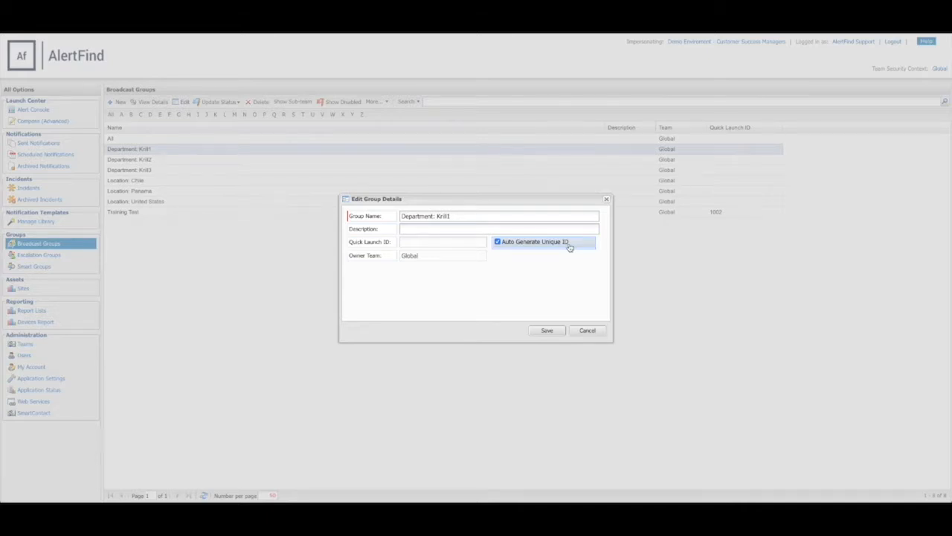
{"action": "left_click", "coordinate": [498, 242]}
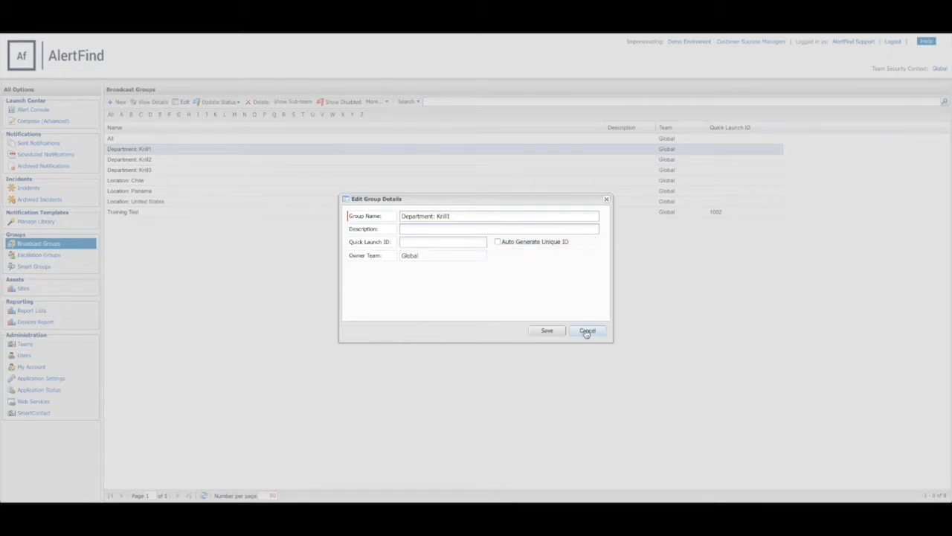
{"action": "left_click", "coordinate": [547, 331]}
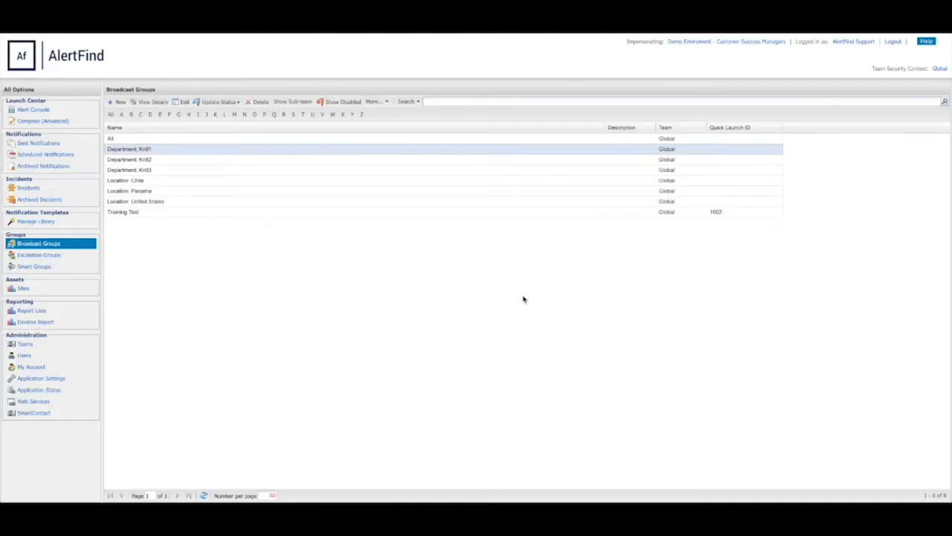
Open the membership editor of the Department: Krill1 group and add the second, fifth and sixth listed users as members.
{"action": "double_click", "coordinate": [132, 151]}
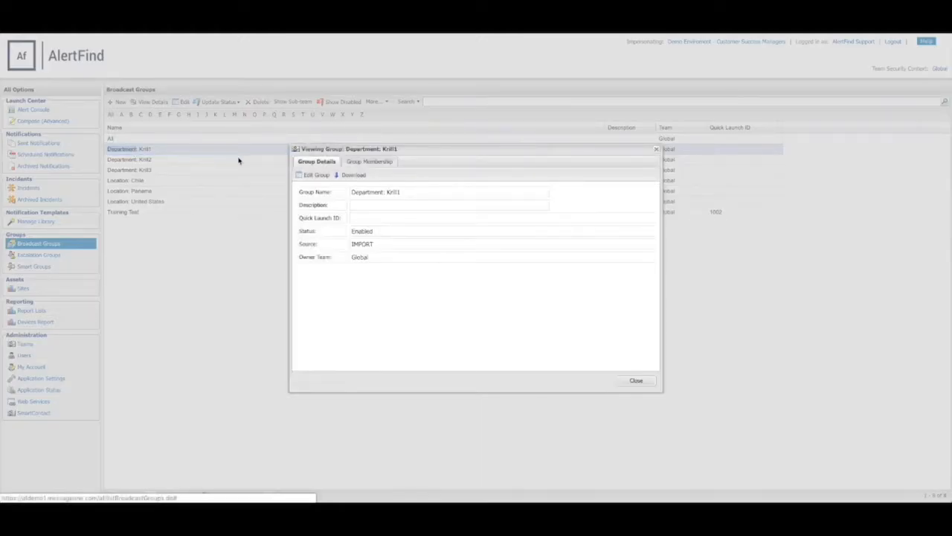
{"action": "left_click", "coordinate": [371, 164]}
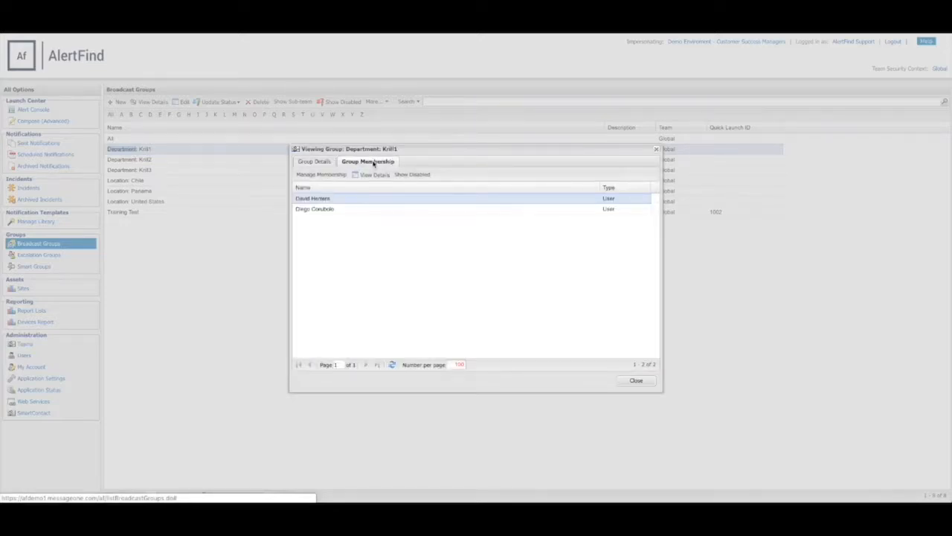
{"action": "left_click", "coordinate": [322, 174]}
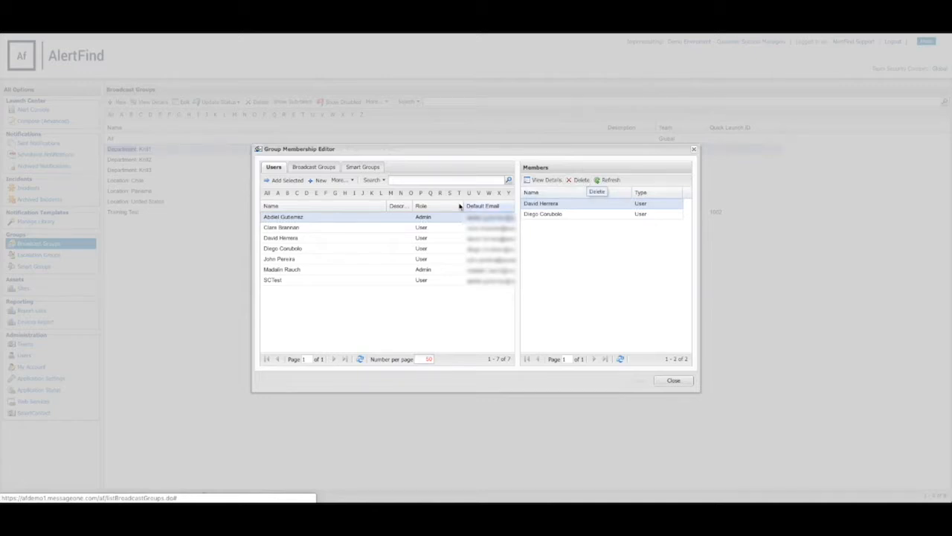
{"action": "left_click_drag", "start_coordinate": [293, 231], "coordinate": [569, 239]}
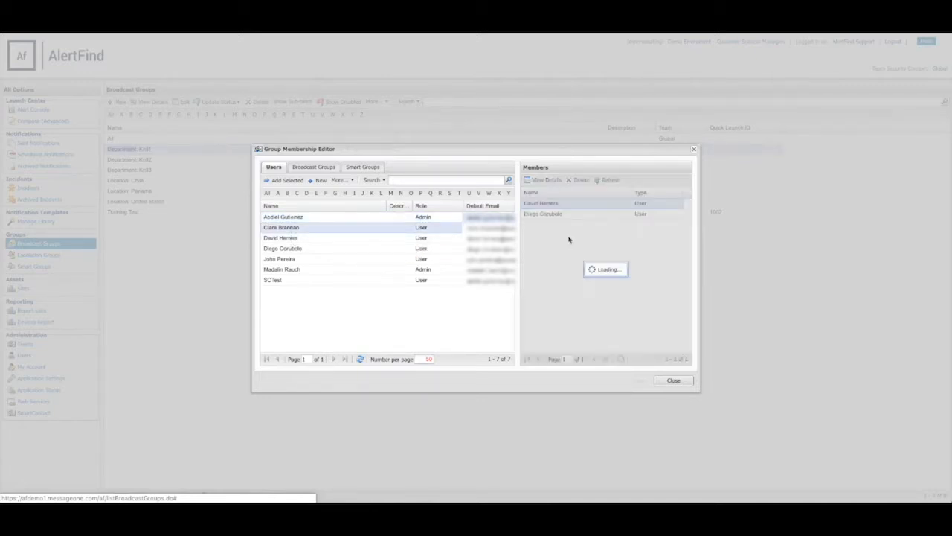
{"action": "left_click", "coordinate": [283, 259]}
{"action": "left_click", "coordinate": [284, 270], "text": "ctrl"}
{"action": "left_click", "coordinate": [281, 181]}
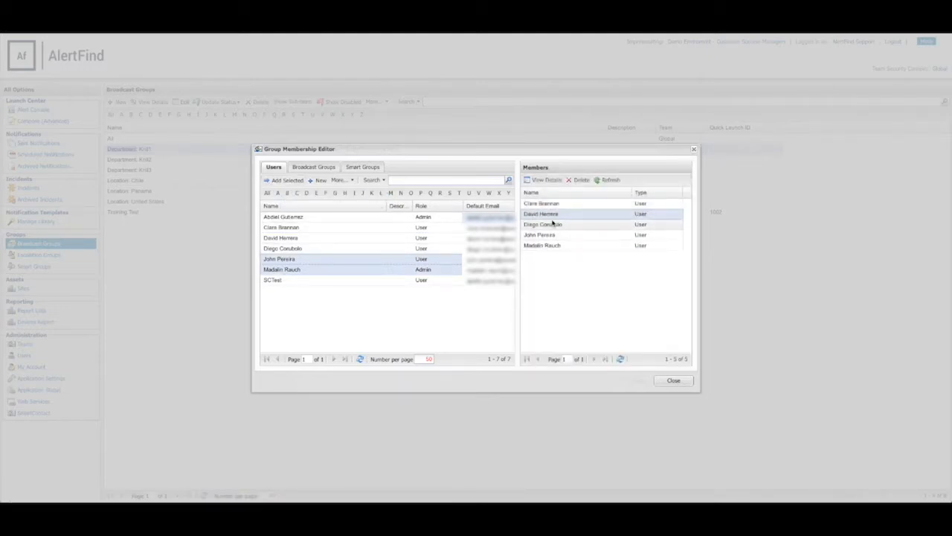
Remove the last listed member from the Department: Krill1 group.
{"action": "left_click", "coordinate": [549, 245]}
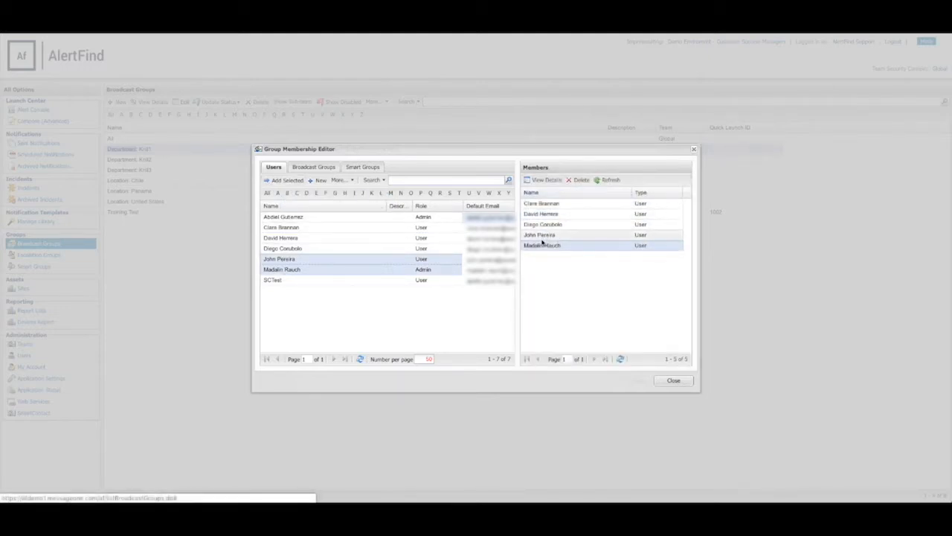
{"action": "left_click", "coordinate": [579, 180]}
{"action": "left_click", "coordinate": [459, 278]}
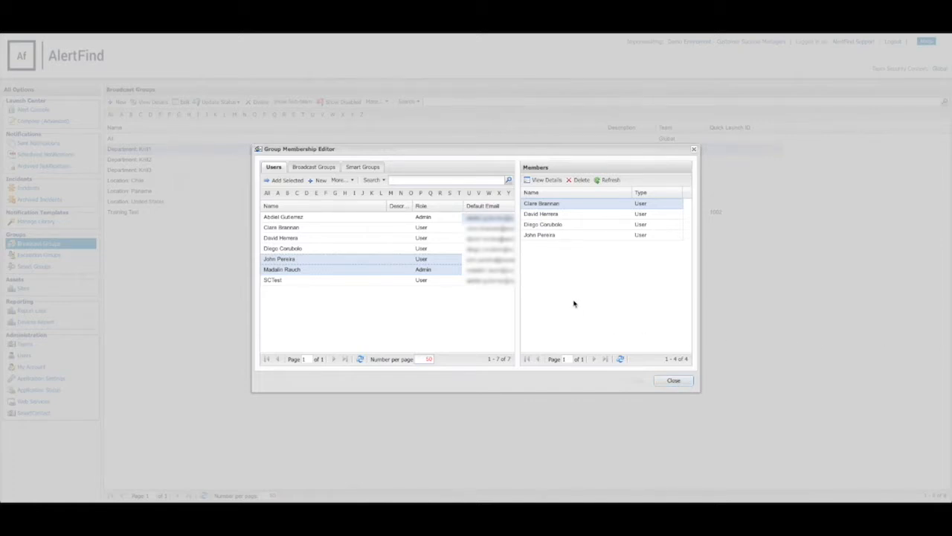
Close the Department: Krill1 group's membership editor and view, and disable the group.
{"action": "left_click", "coordinate": [682, 385]}
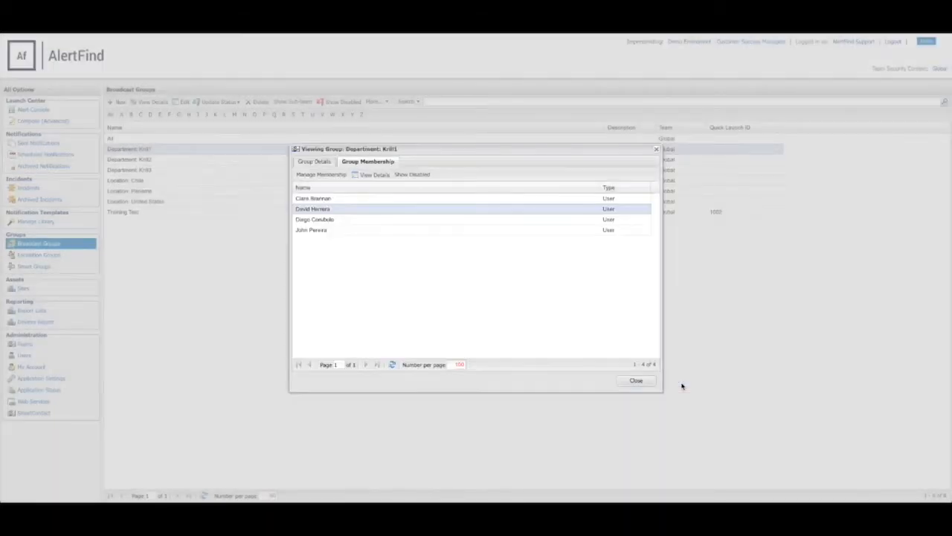
{"action": "left_click", "coordinate": [637, 381]}
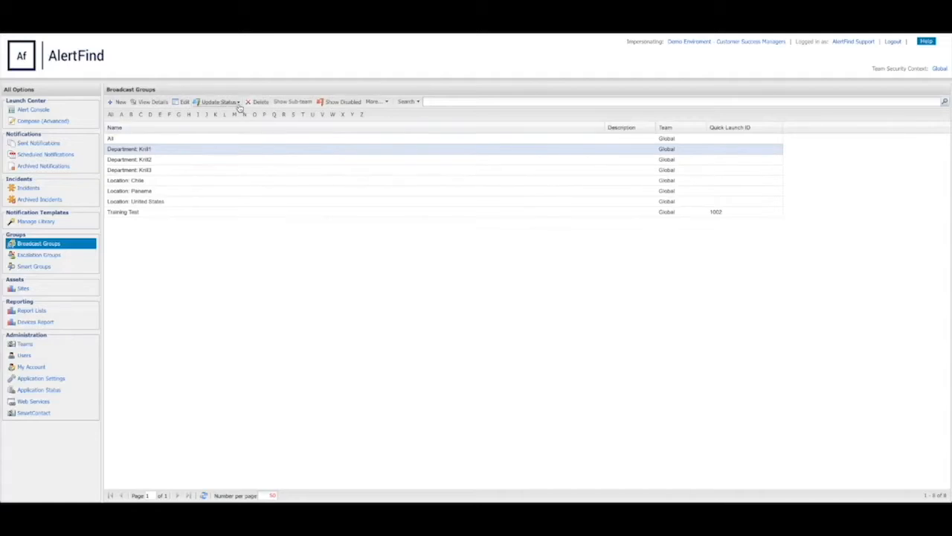
{"action": "left_click", "coordinate": [238, 104]}
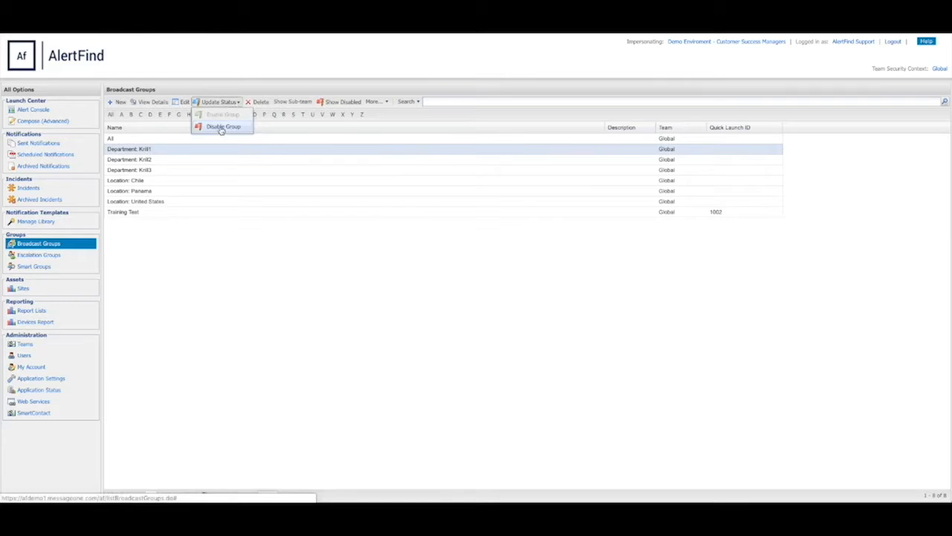
{"action": "left_click", "coordinate": [222, 127]}
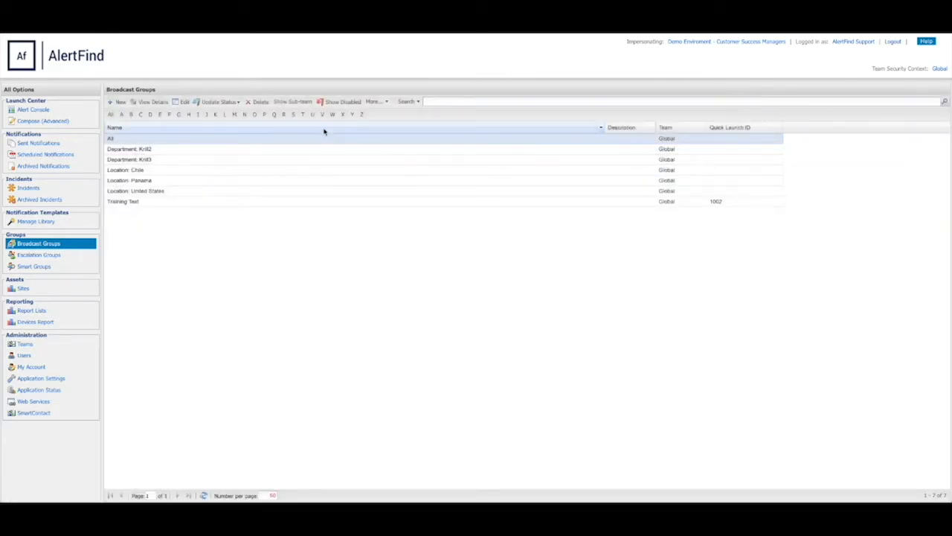
Show disabled broadcast groups, turn the sub-team groups display on and off again, and view the additional group actions.
{"action": "left_click", "coordinate": [343, 103]}
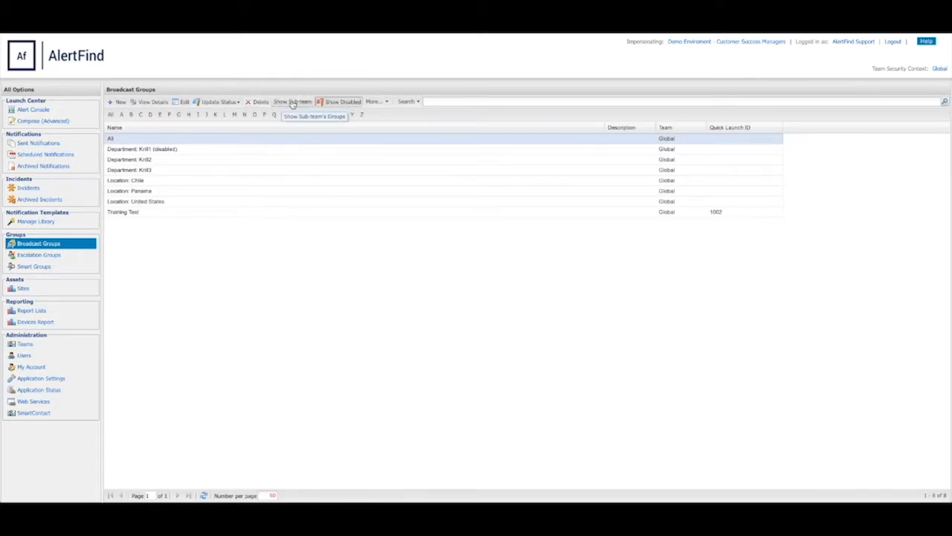
{"action": "left_click", "coordinate": [292, 102]}
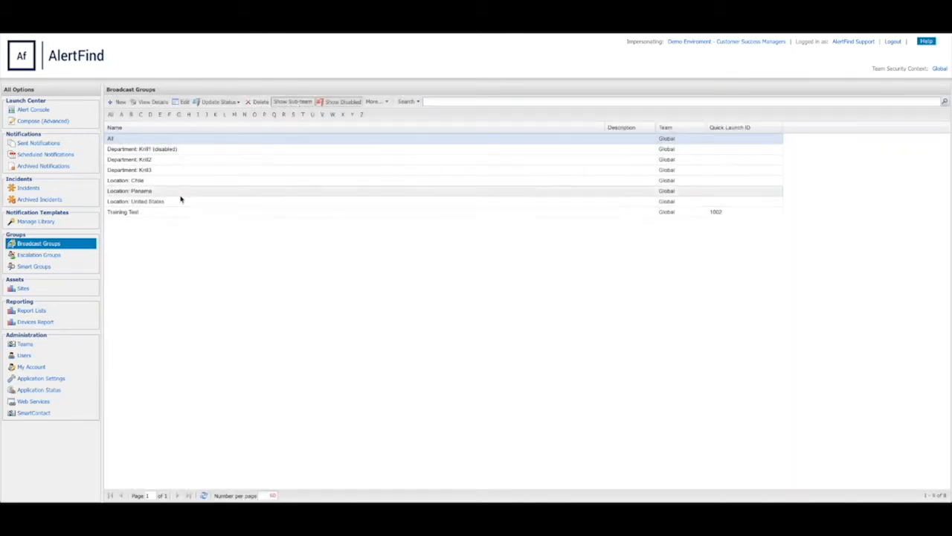
{"action": "left_click", "coordinate": [302, 102]}
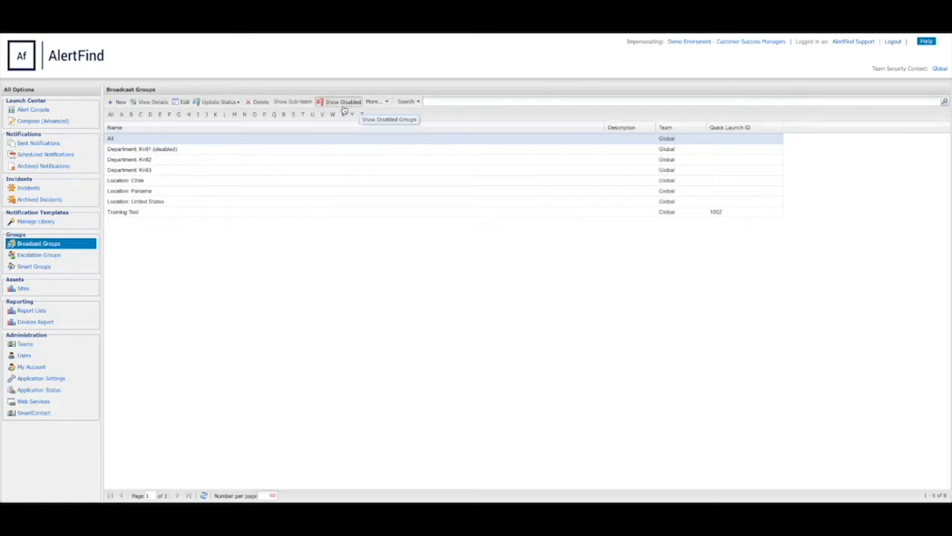
{"action": "left_click", "coordinate": [381, 102]}
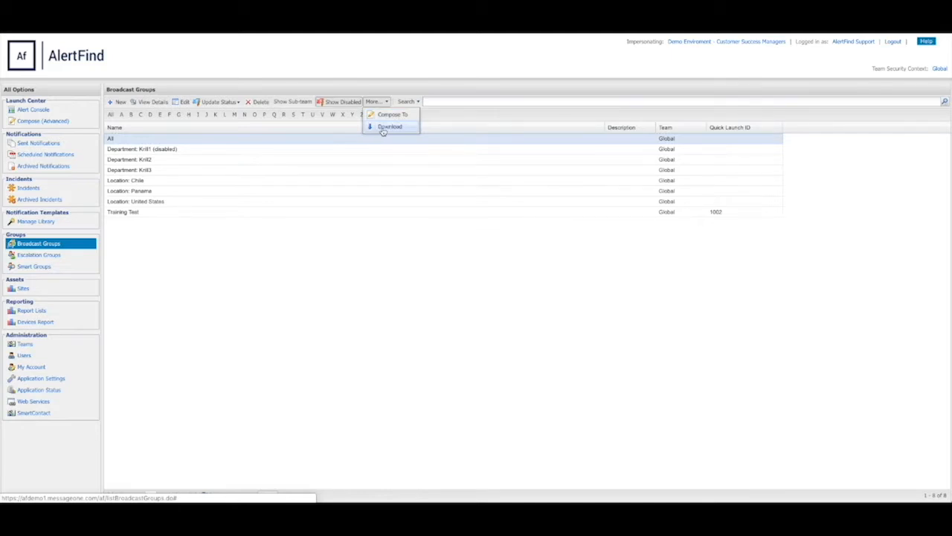
{"action": "left_click", "coordinate": [234, 238]}
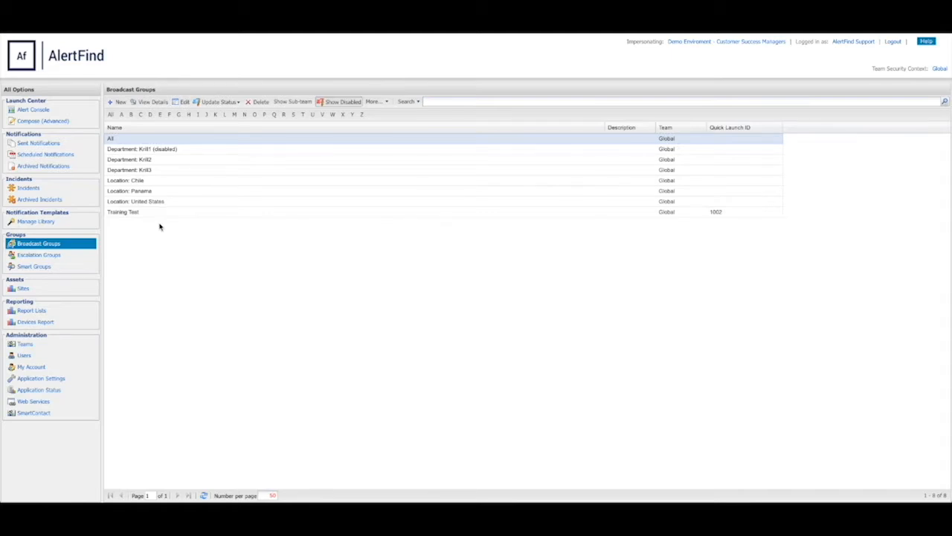
Create a broadcast group named Training Test 1 with the description Test and an auto-generated unique ID, and close its view.
{"action": "left_click", "coordinate": [119, 101]}
{"action": "left_click", "coordinate": [469, 218]}
{"action": "type", "text": "Training "}
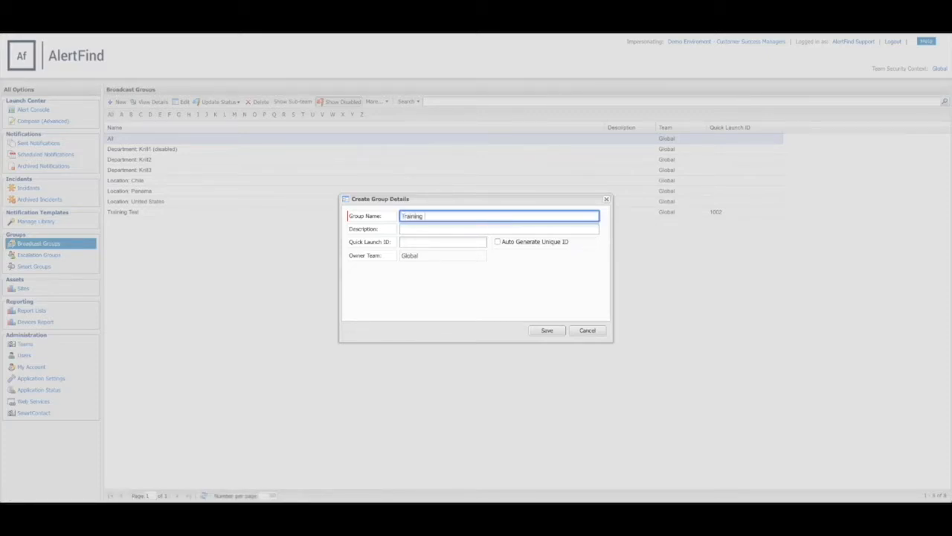
{"action": "type", "text": "Test 1"}
{"action": "left_click", "coordinate": [524, 229]}
{"action": "type", "text": "Test"}
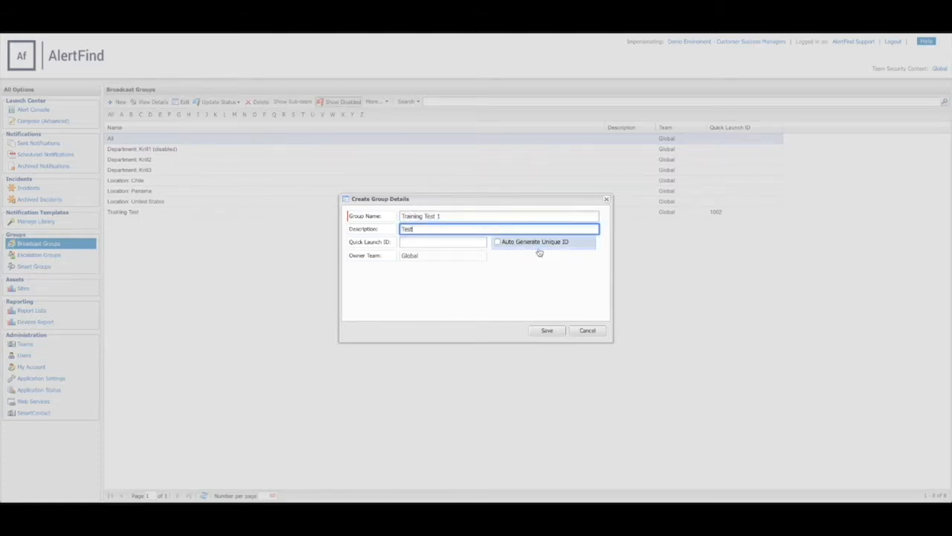
{"action": "left_click", "coordinate": [497, 242]}
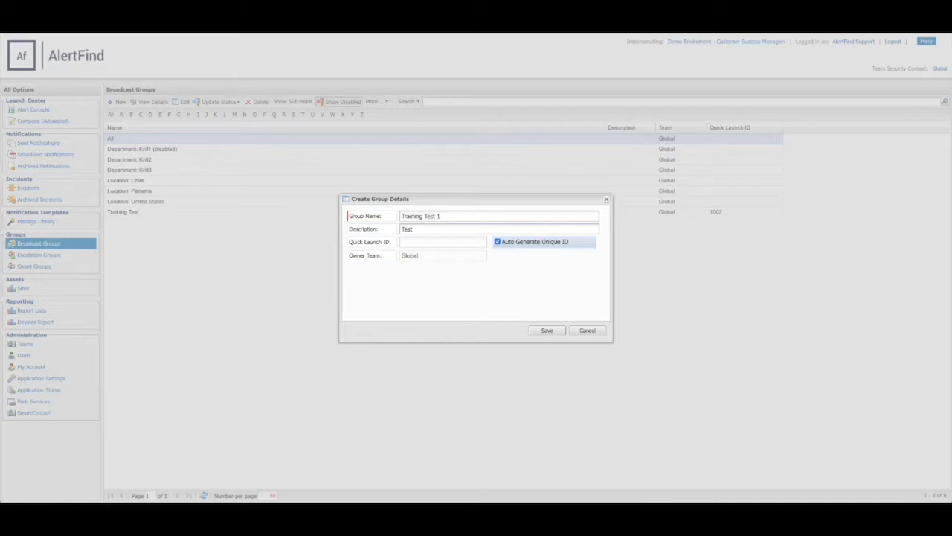
{"action": "left_click", "coordinate": [532, 332]}
{"action": "left_click", "coordinate": [636, 381]}
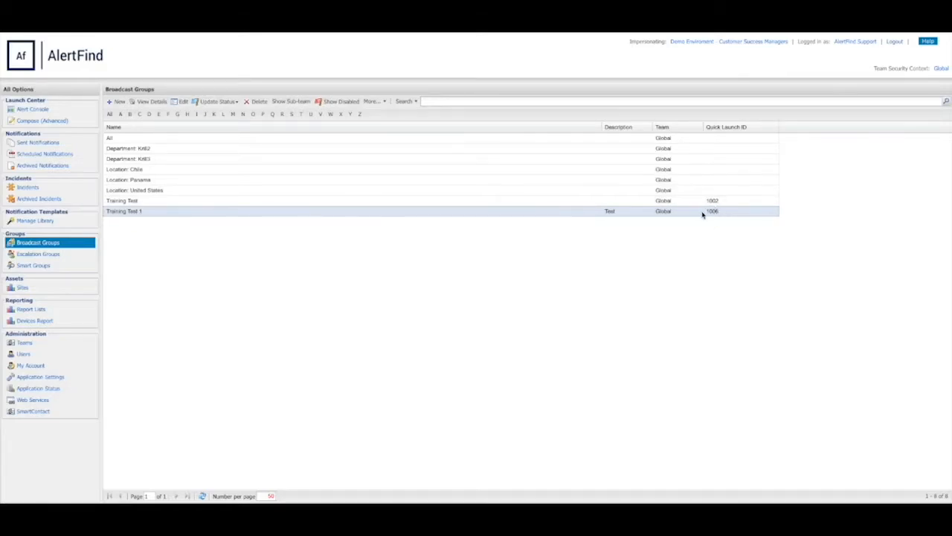
Open the membership editor of the Training Test 1 group and add the Location: Panama broadcast group as a member.
{"action": "double_click", "coordinate": [120, 216]}
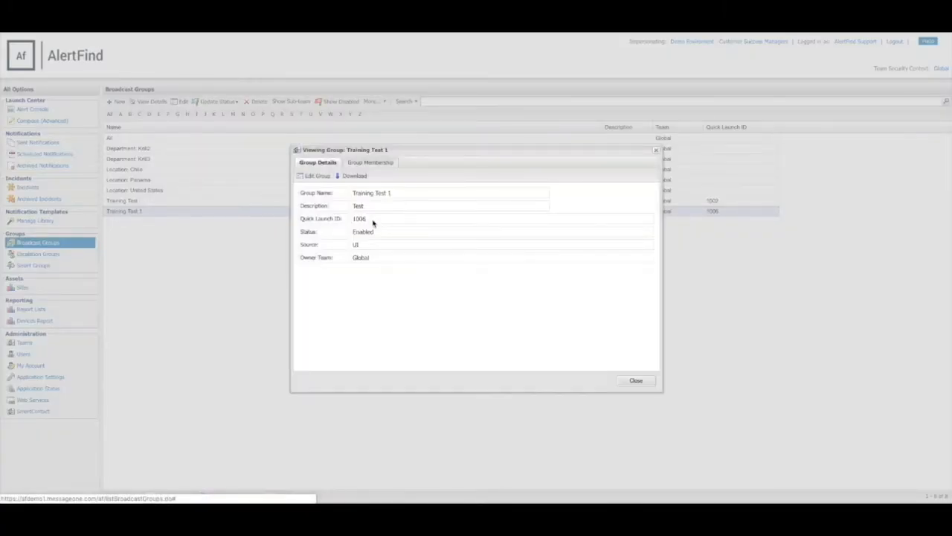
{"action": "left_click", "coordinate": [369, 163]}
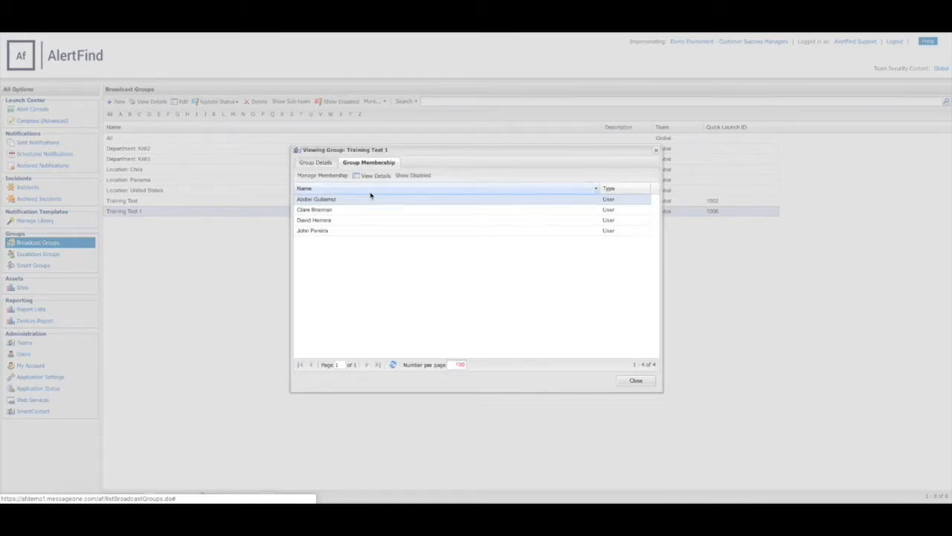
{"action": "left_click", "coordinate": [325, 177]}
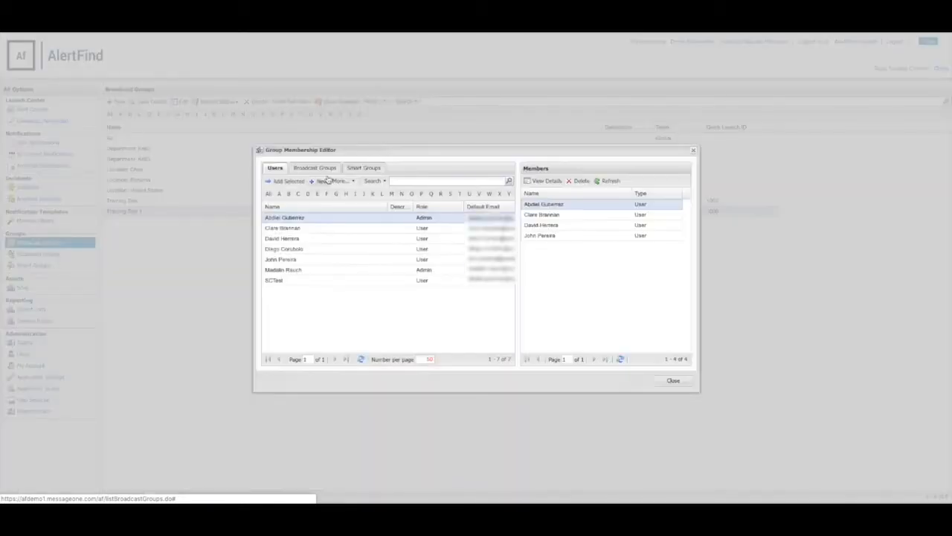
{"action": "left_click", "coordinate": [290, 261]}
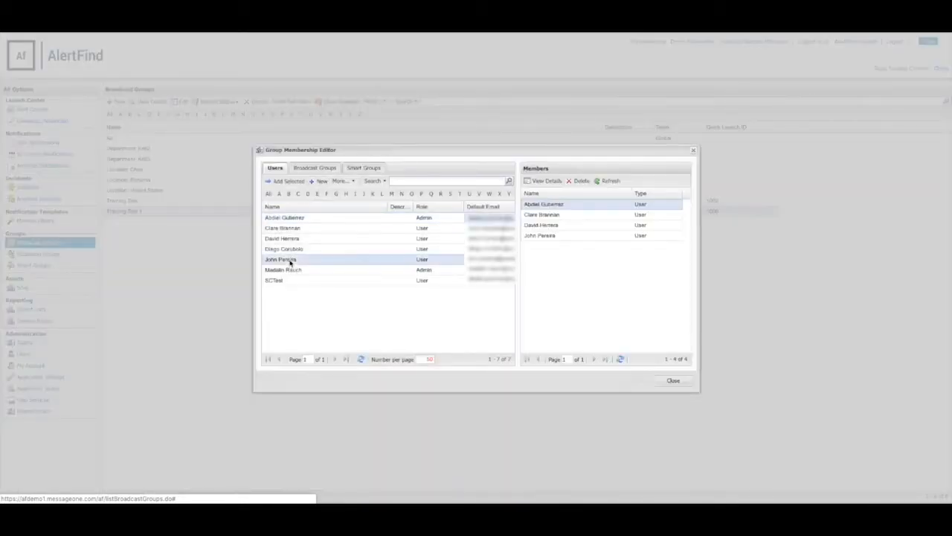
{"action": "left_click", "coordinate": [290, 253]}
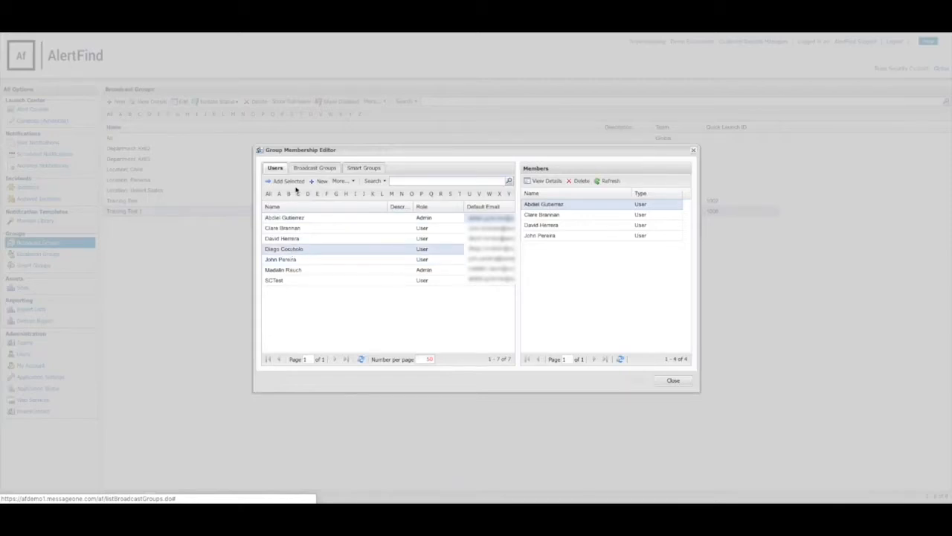
{"action": "left_click", "coordinate": [310, 172]}
{"action": "left_click", "coordinate": [357, 171]}
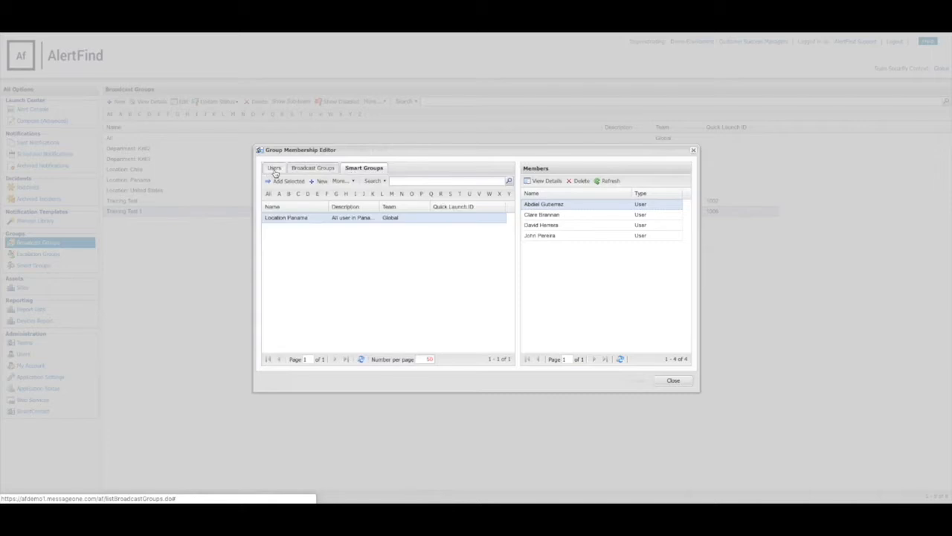
{"action": "left_click", "coordinate": [320, 171]}
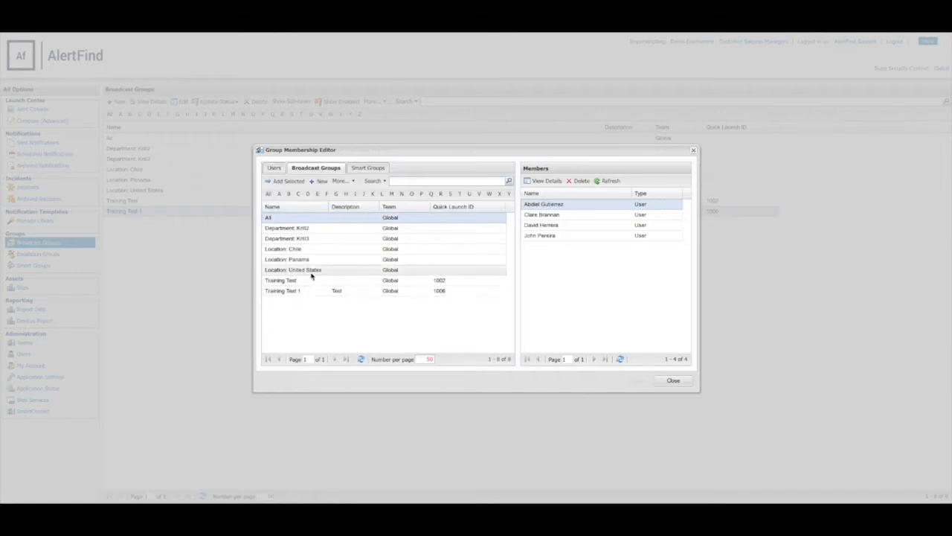
{"action": "left_click", "coordinate": [301, 260]}
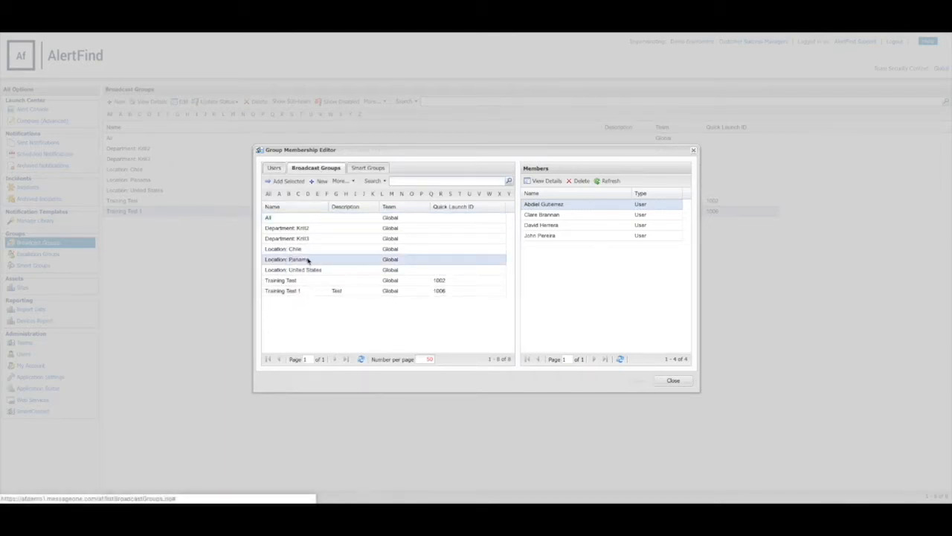
{"action": "left_click", "coordinate": [286, 181]}
Add the sixth listed user to the Training Test 1 group's members.
{"action": "left_click", "coordinate": [275, 169]}
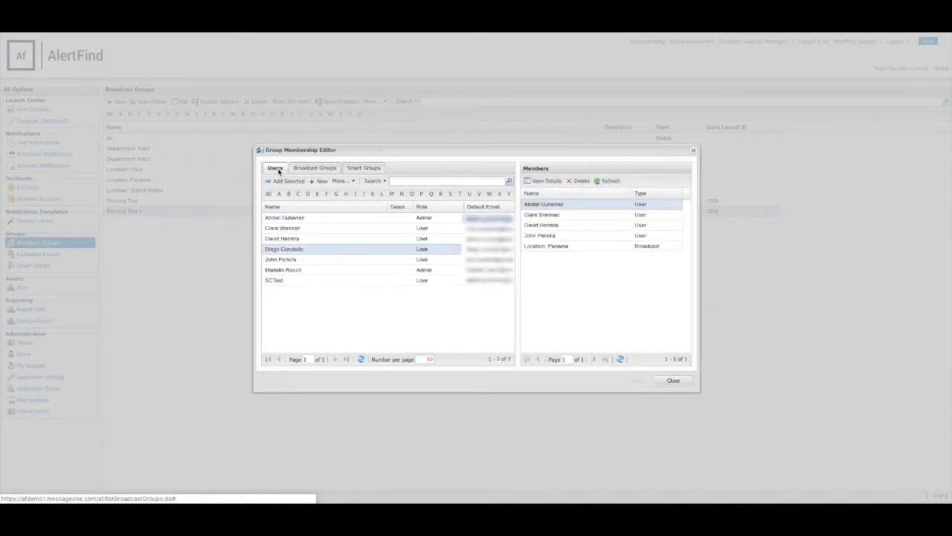
{"action": "left_click", "coordinate": [290, 272]}
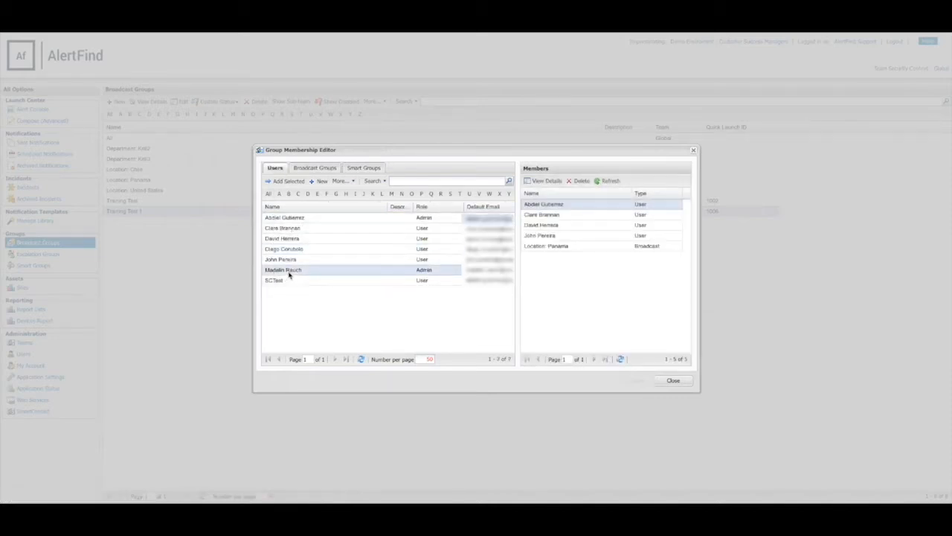
{"action": "left_click_drag", "start_coordinate": [277, 273], "coordinate": [452, 265]}
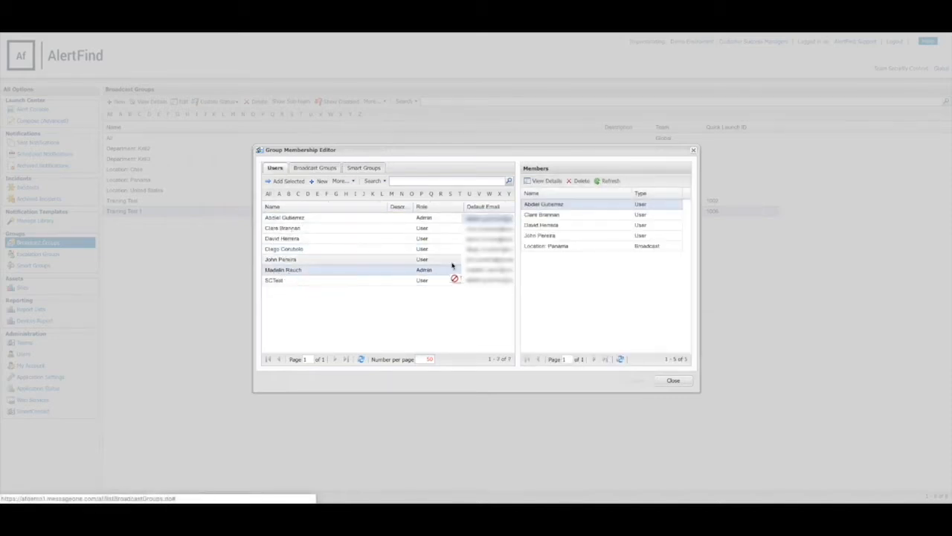
Try to add the third and fifth listed users, already members of Training Test 1, a second time.
{"action": "left_click", "coordinate": [289, 239]}
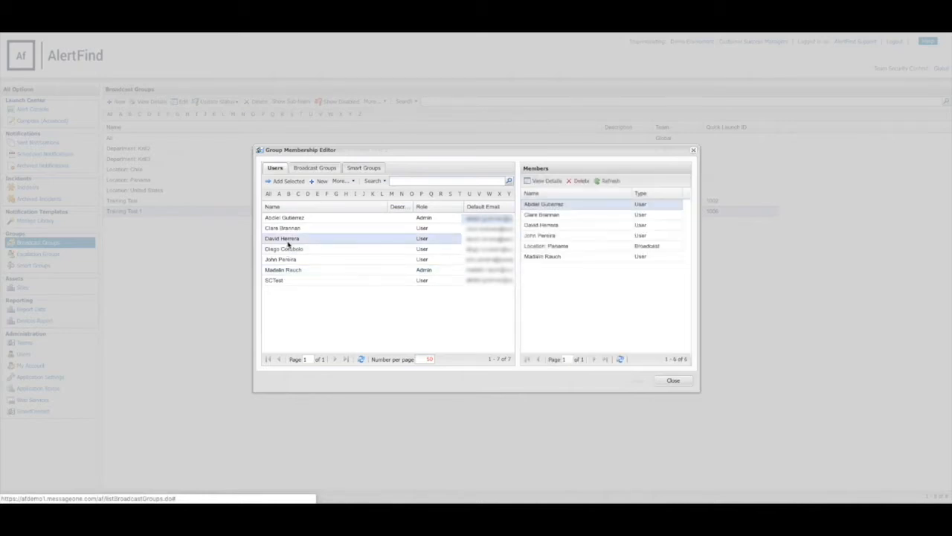
{"action": "left_click", "coordinate": [283, 181]}
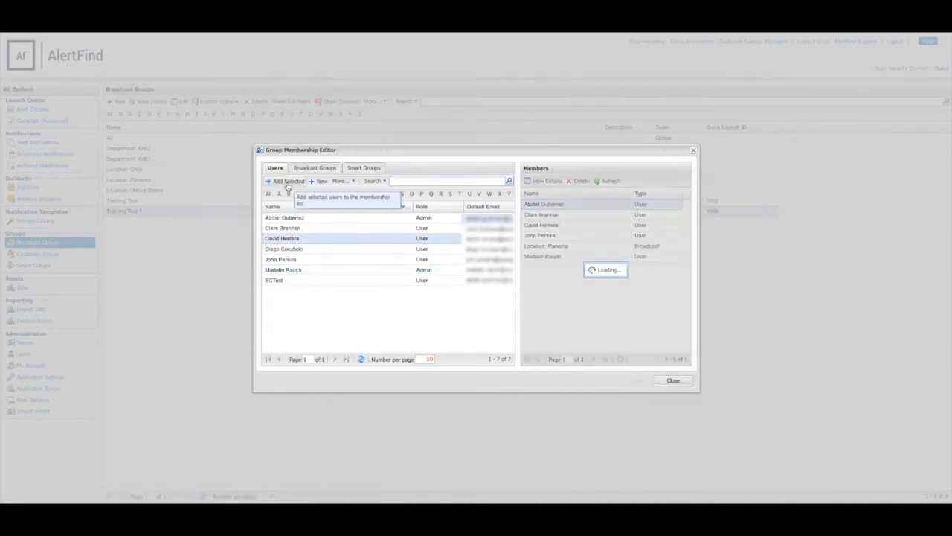
{"action": "left_click", "coordinate": [282, 259]}
{"action": "double_click", "coordinate": [282, 260]}
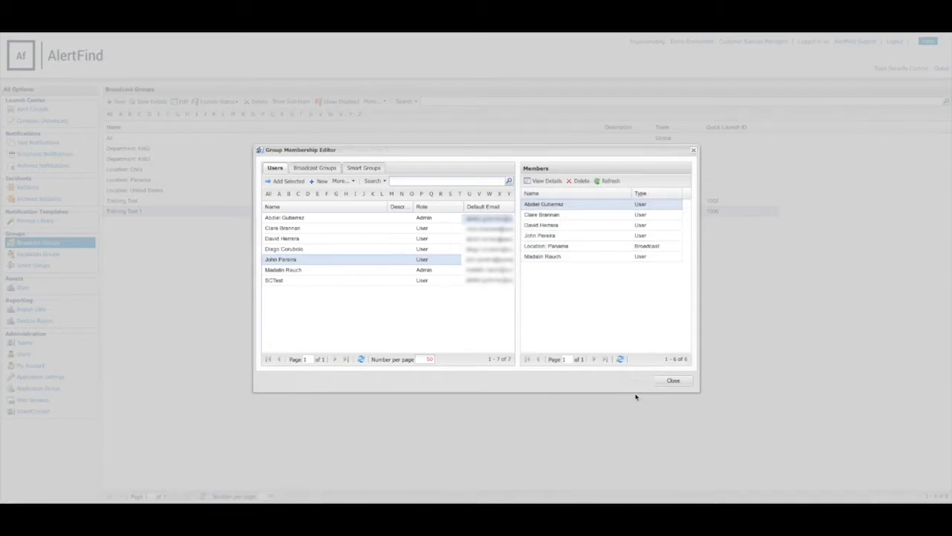
Close the membership editor, review the Training Test 1 group's details, and close the view.
{"action": "left_click", "coordinate": [662, 383]}
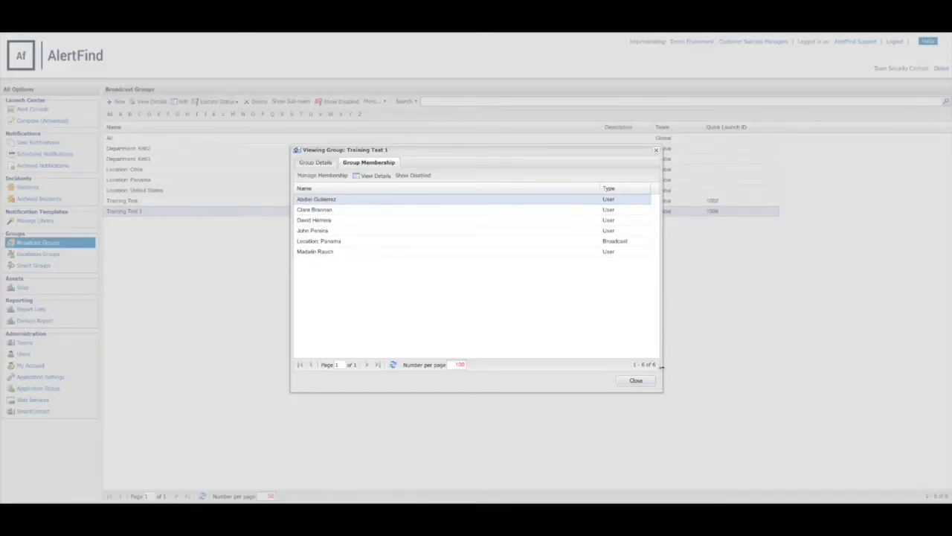
{"action": "left_click", "coordinate": [322, 167]}
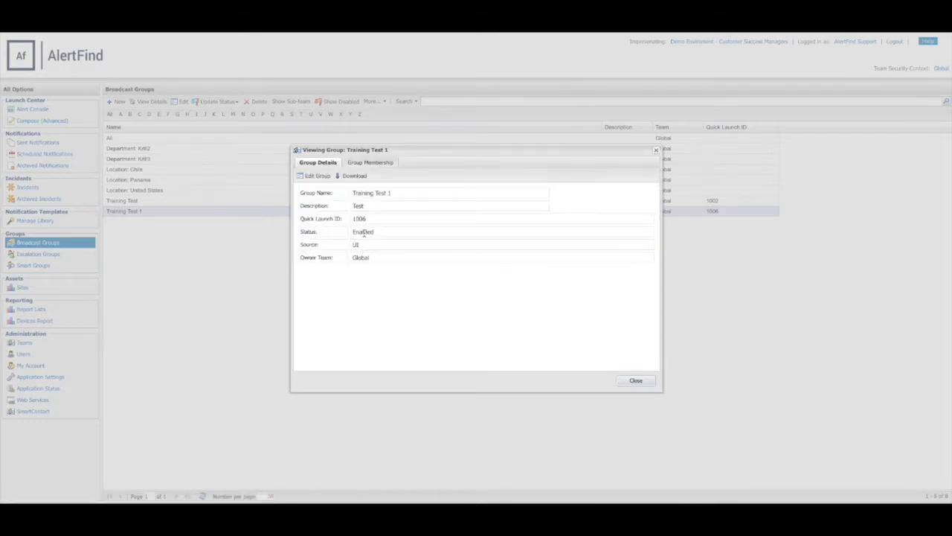
{"action": "left_click", "coordinate": [637, 381]}
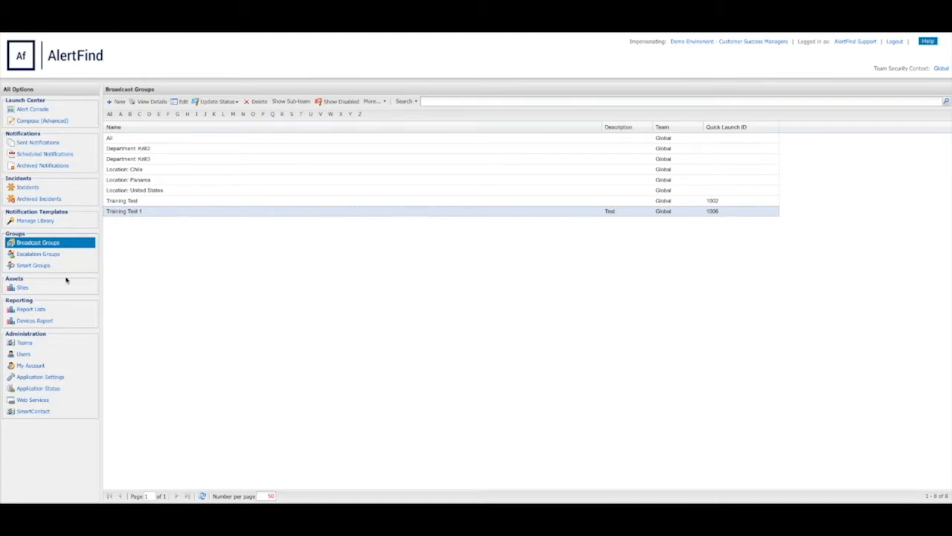
Delete the Location Panama smart group, and compare the broadcast groups list with the smart groups list.
{"action": "left_click", "coordinate": [39, 267]}
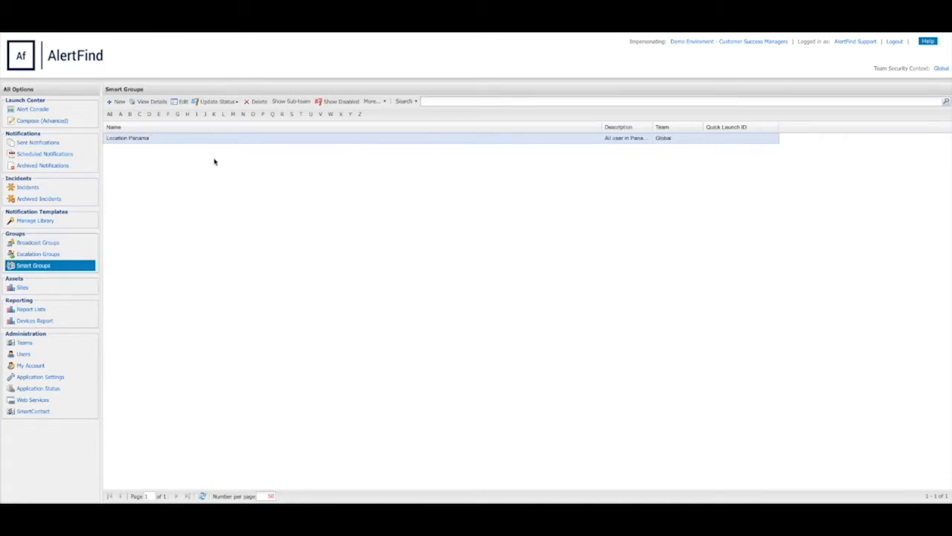
{"action": "left_click", "coordinate": [256, 102]}
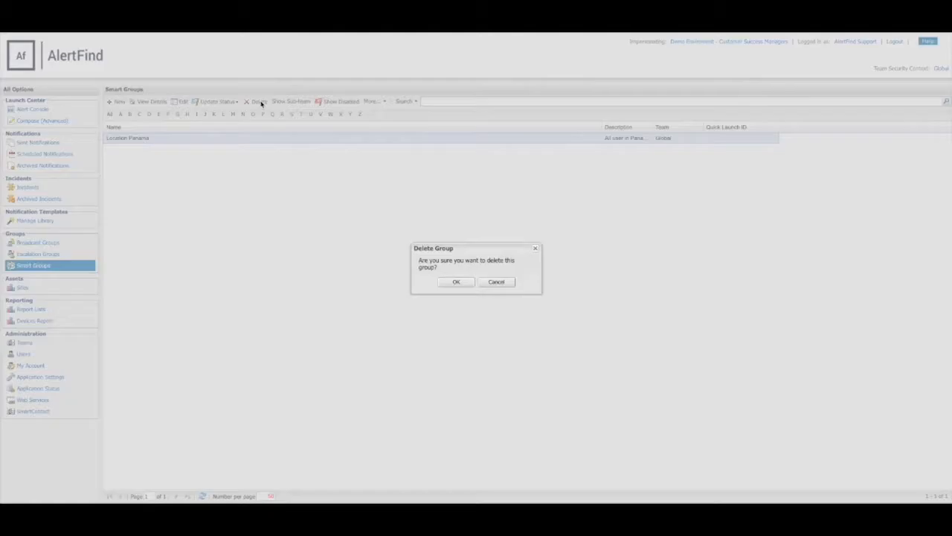
{"action": "left_click", "coordinate": [456, 281]}
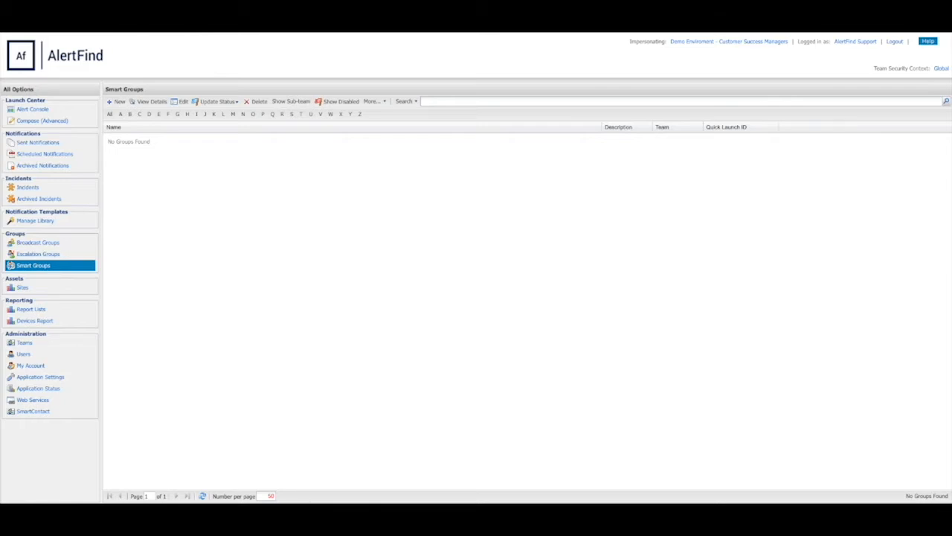
{"action": "left_click", "coordinate": [44, 246]}
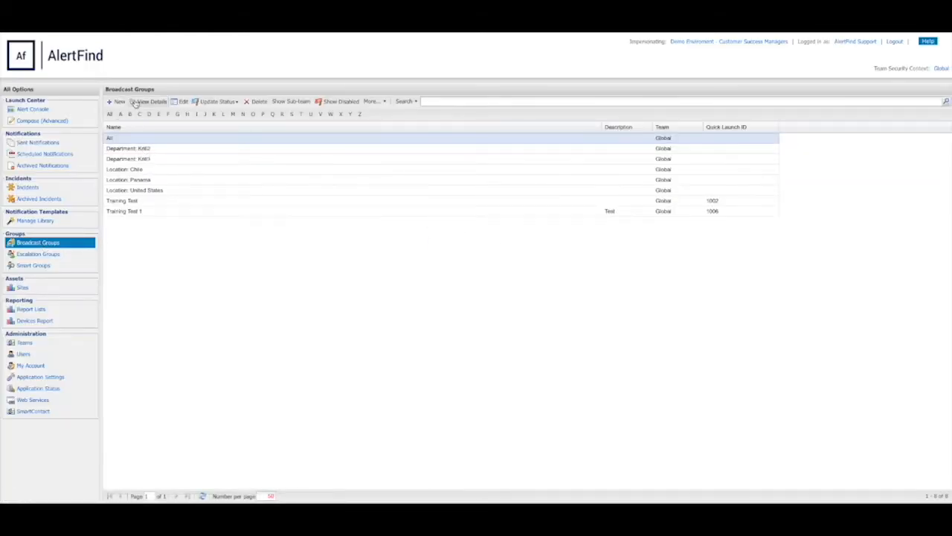
{"action": "left_click", "coordinate": [28, 268]}
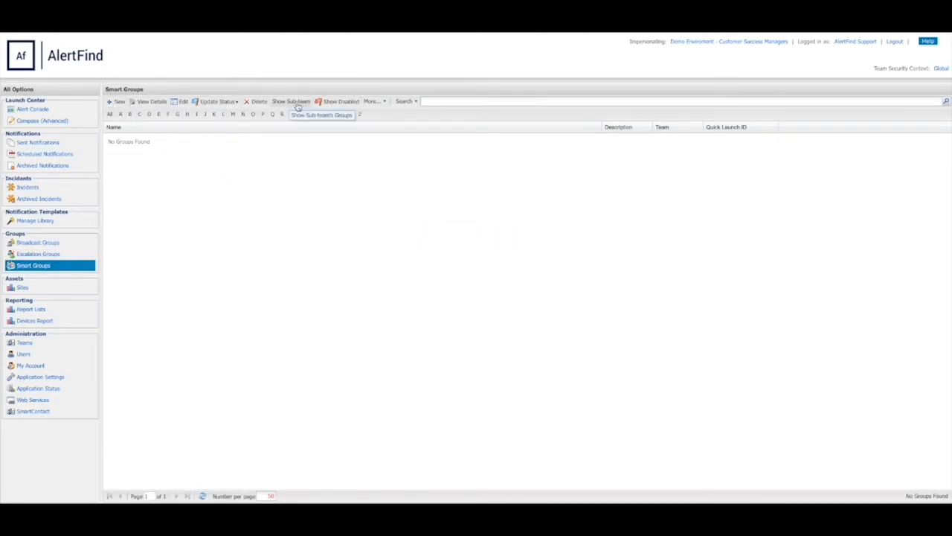
{"action": "left_click", "coordinate": [385, 104]}
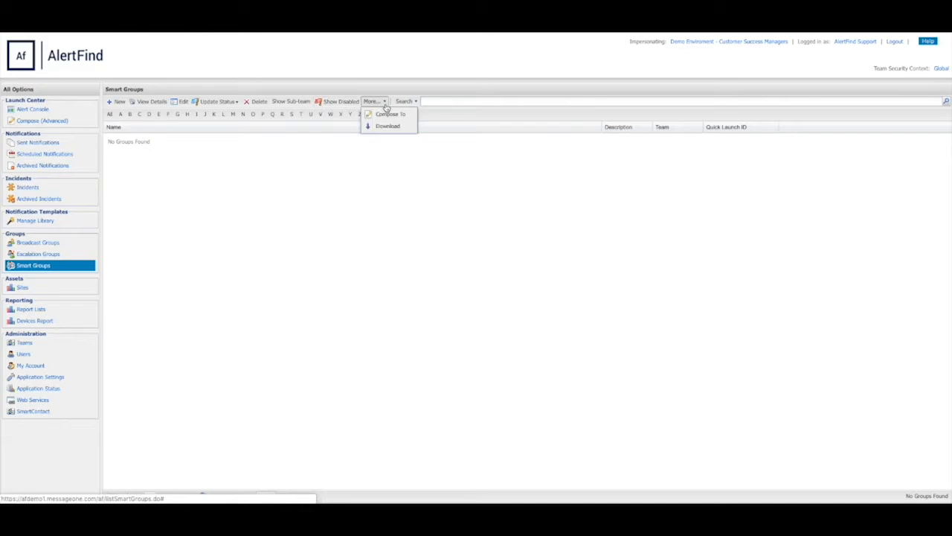
{"action": "left_click", "coordinate": [131, 169]}
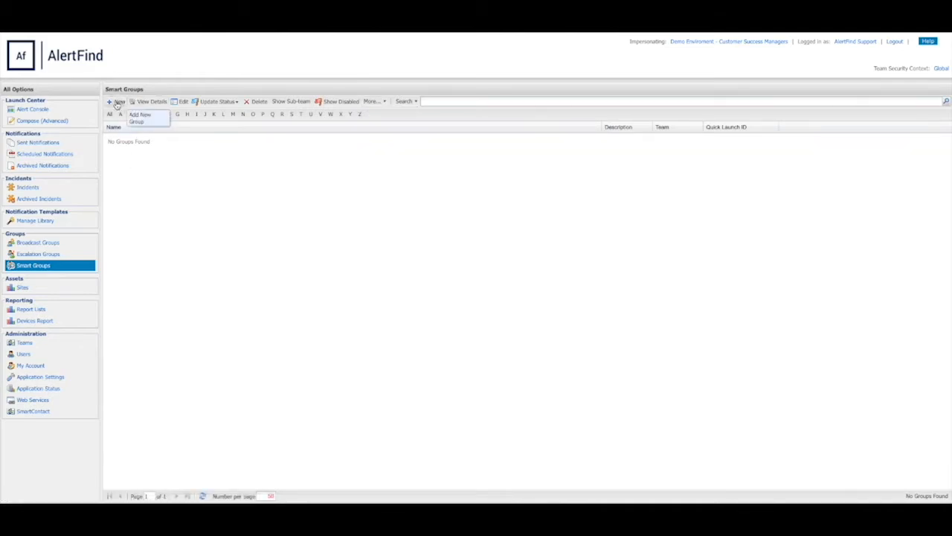
Start a new smart group named "Location: Panama" with the description "All users in the Panama Office".
{"action": "left_click", "coordinate": [117, 102]}
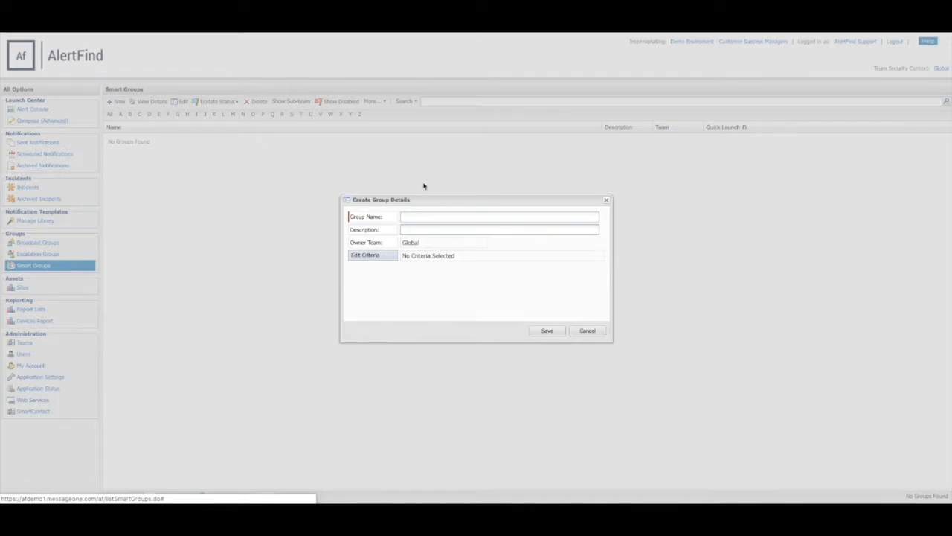
{"action": "left_click", "coordinate": [420, 216]}
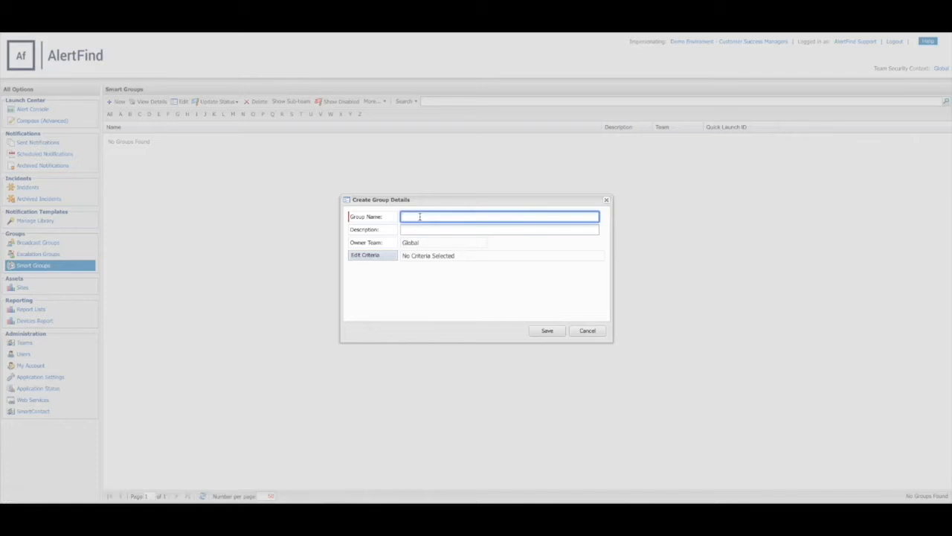
{"action": "type", "text": "Location: Panama"}
{"action": "left_click", "coordinate": [555, 232]}
{"action": "type", "text": "All users in the Panama"}
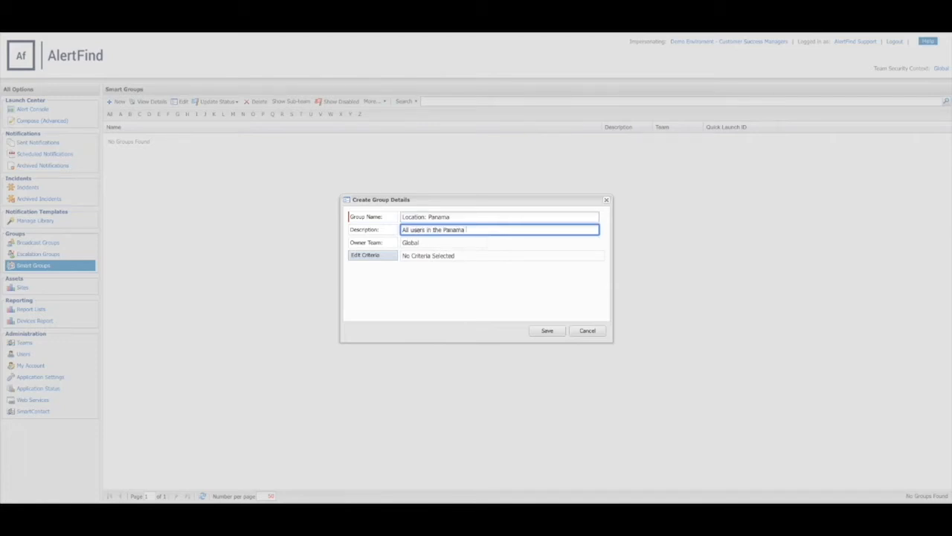
{"action": "type", "text": " Office"}
Add a criteria filter to the new group so that the Location field equals "Panama".
{"action": "left_click", "coordinate": [377, 259]}
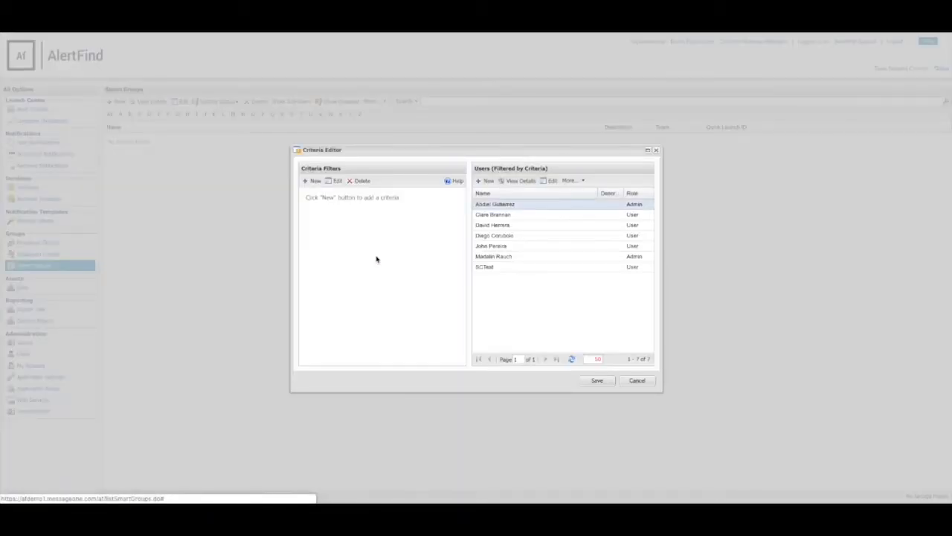
{"action": "left_click", "coordinate": [314, 182]}
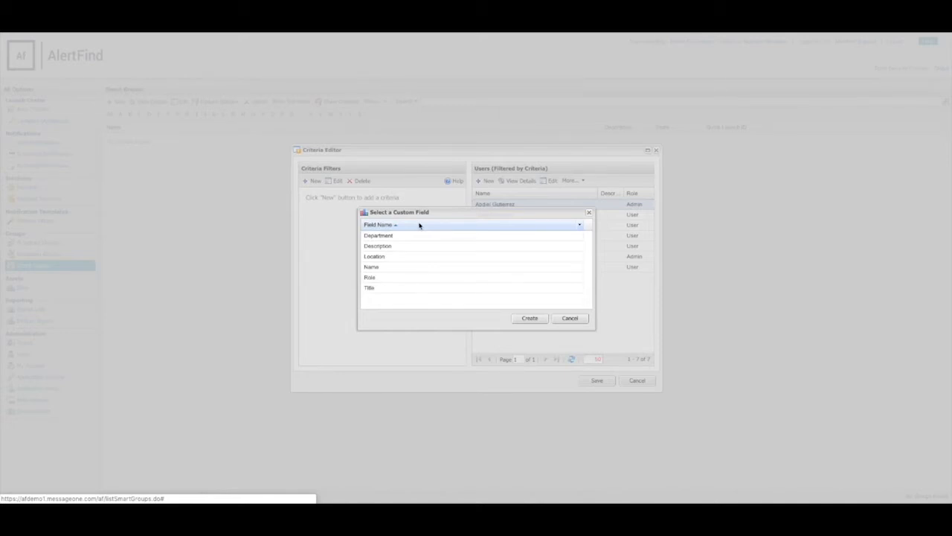
{"action": "left_click", "coordinate": [373, 258]}
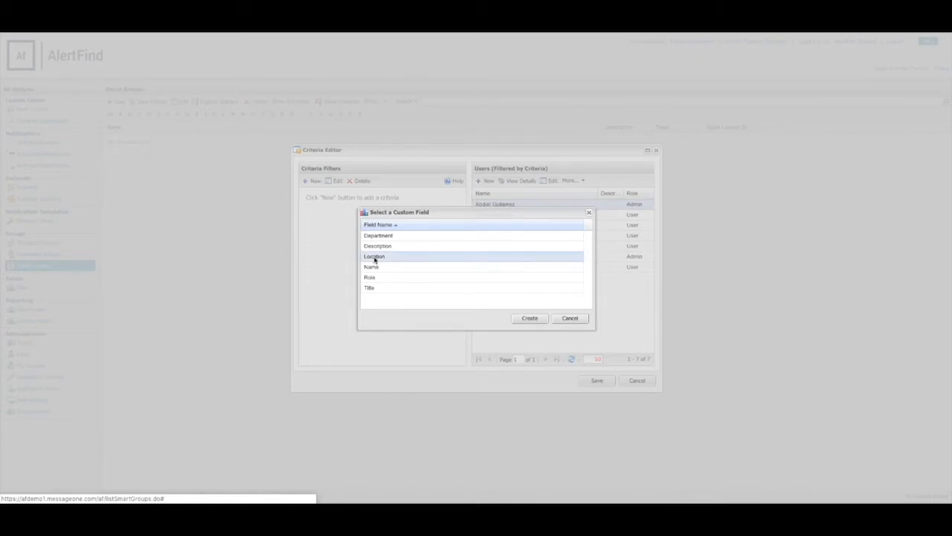
{"action": "left_click", "coordinate": [531, 318]}
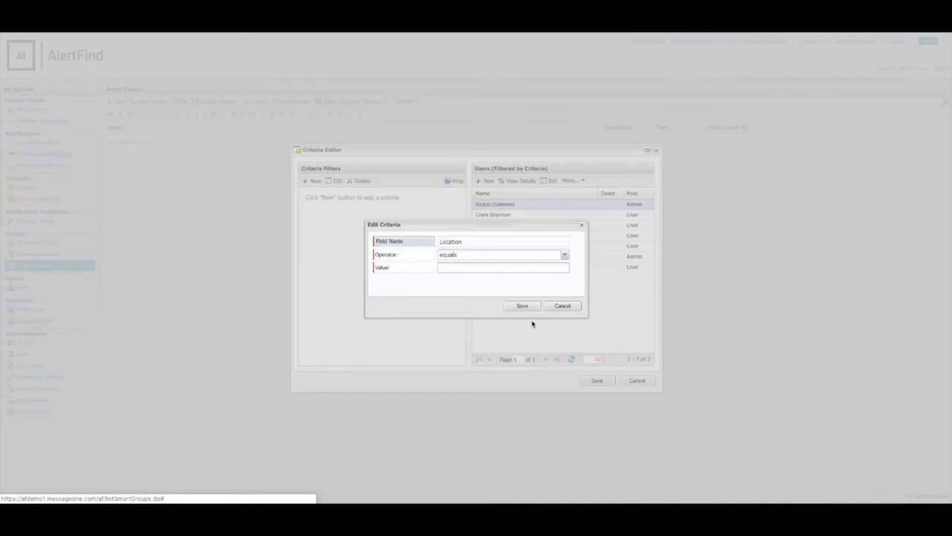
{"action": "left_click", "coordinate": [564, 255]}
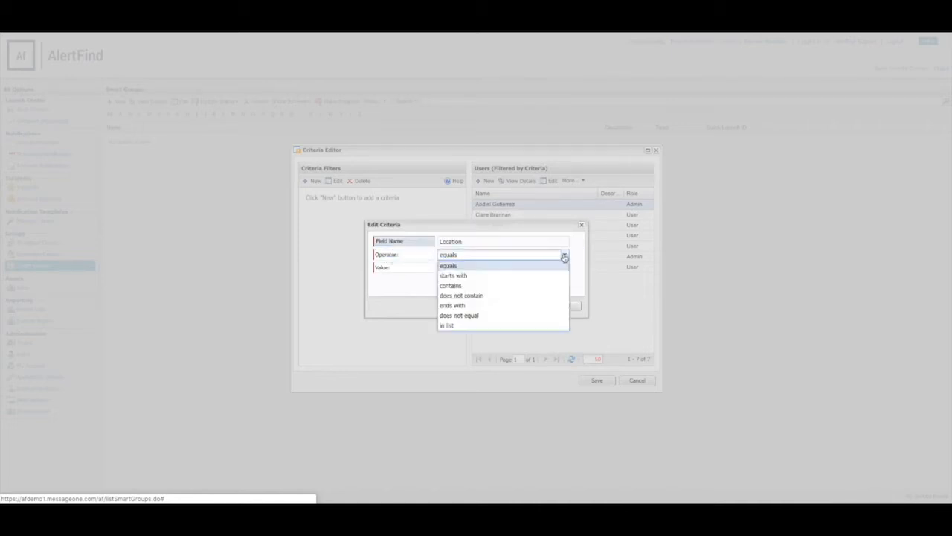
{"action": "left_click", "coordinate": [447, 266]}
{"action": "left_click", "coordinate": [460, 267]}
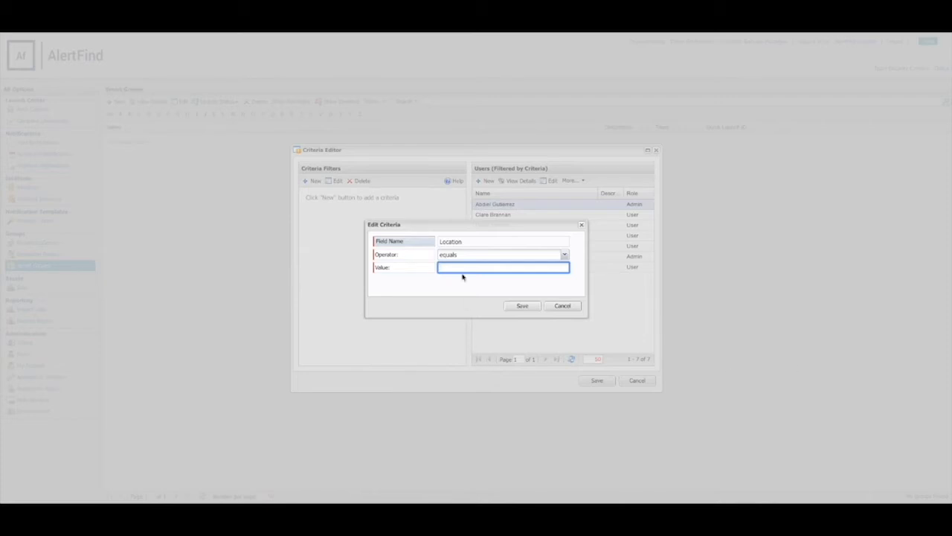
{"action": "type", "text": "Panama"}
{"action": "left_click", "coordinate": [515, 307]}
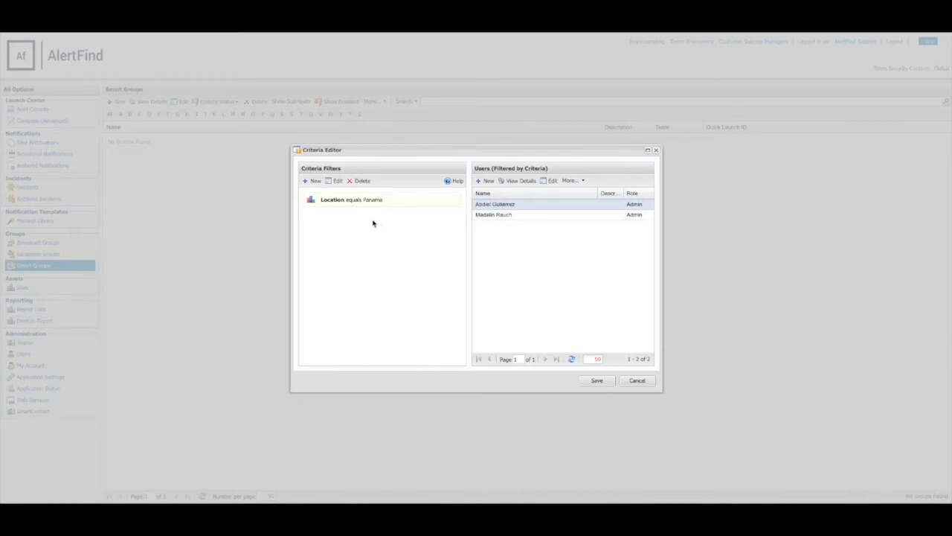
Change the Location criterion's value to lowercase "panama" to test case sensitivity against the filtered users.
{"action": "double_click", "coordinate": [357, 200]}
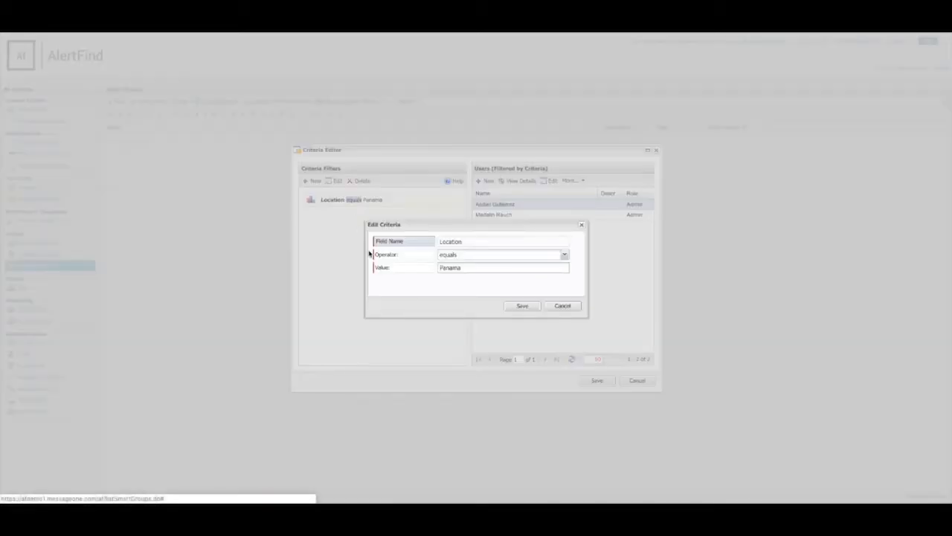
{"action": "left_click", "coordinate": [442, 268]}
{"action": "key", "text": "BackSpace"}
{"action": "type", "text": "p"}
{"action": "left_click", "coordinate": [536, 306]}
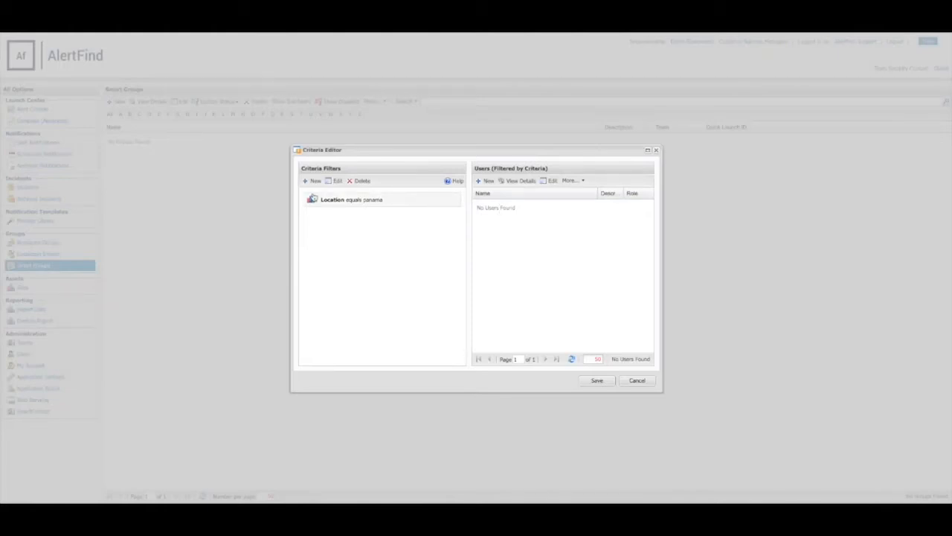
Restore the capital letter in the Location criterion so its value reads "Panama".
{"action": "double_click", "coordinate": [340, 202]}
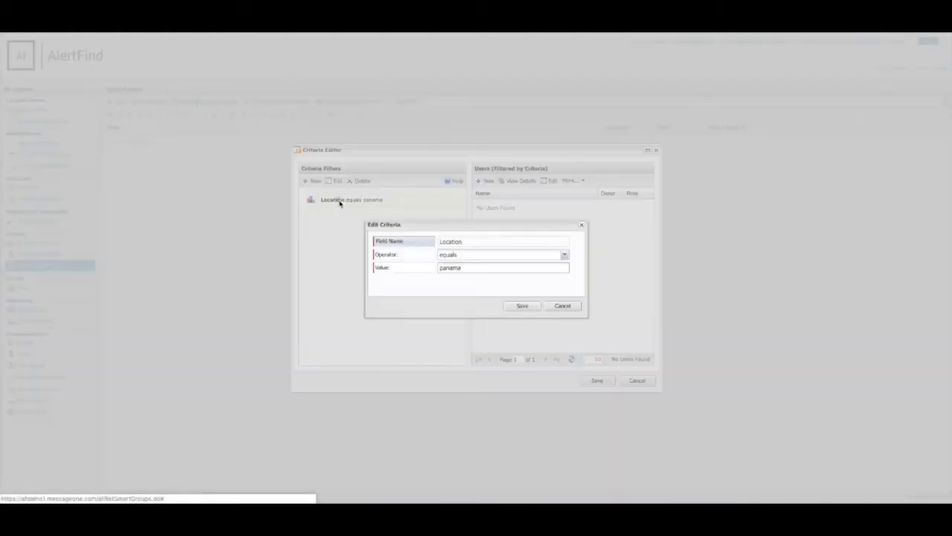
{"action": "left_click", "coordinate": [444, 267]}
{"action": "key", "text": "BackSpace"}
{"action": "type", "text": "P"}
{"action": "left_click", "coordinate": [523, 305]}
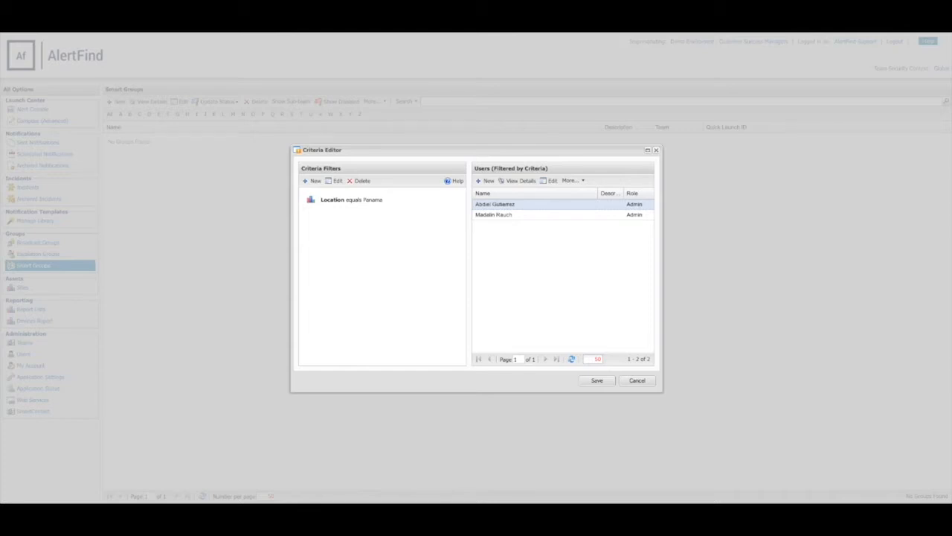
Save the criteria and the Location: Panama smart group, and close its membership view.
{"action": "left_click", "coordinate": [494, 215]}
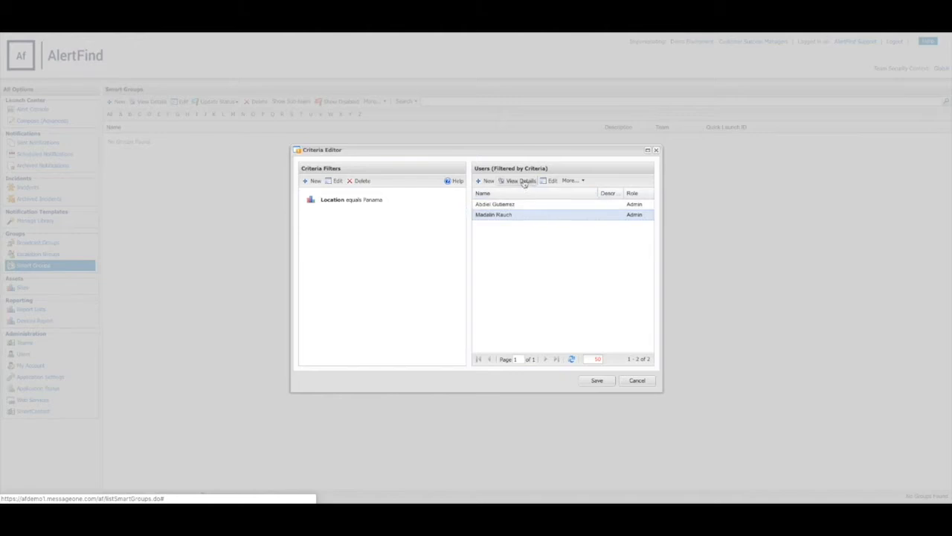
{"action": "left_click", "coordinate": [597, 381]}
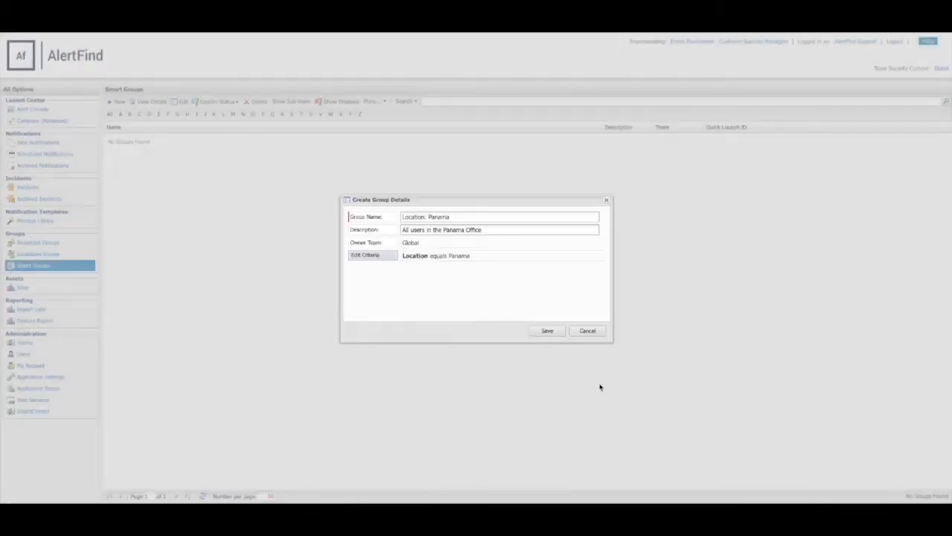
{"action": "left_click", "coordinate": [555, 334]}
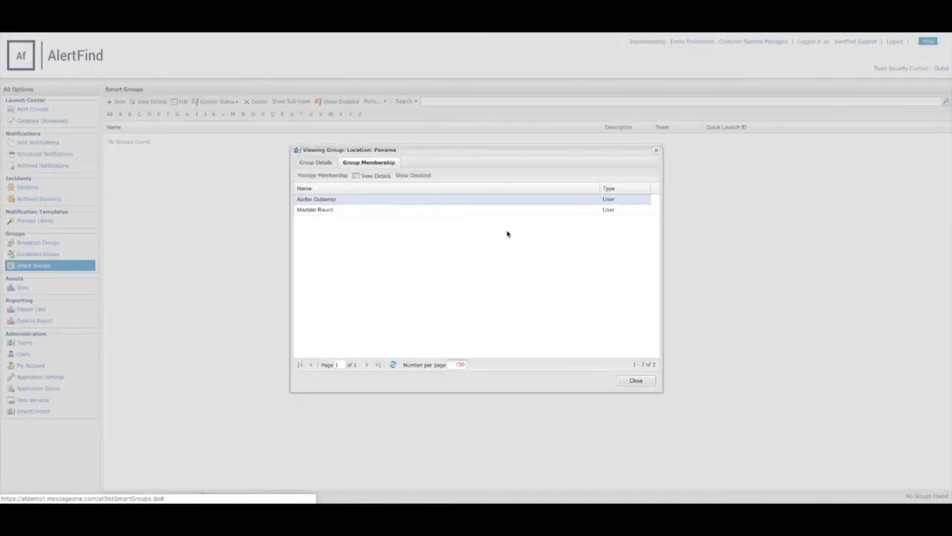
{"action": "left_click", "coordinate": [635, 380]}
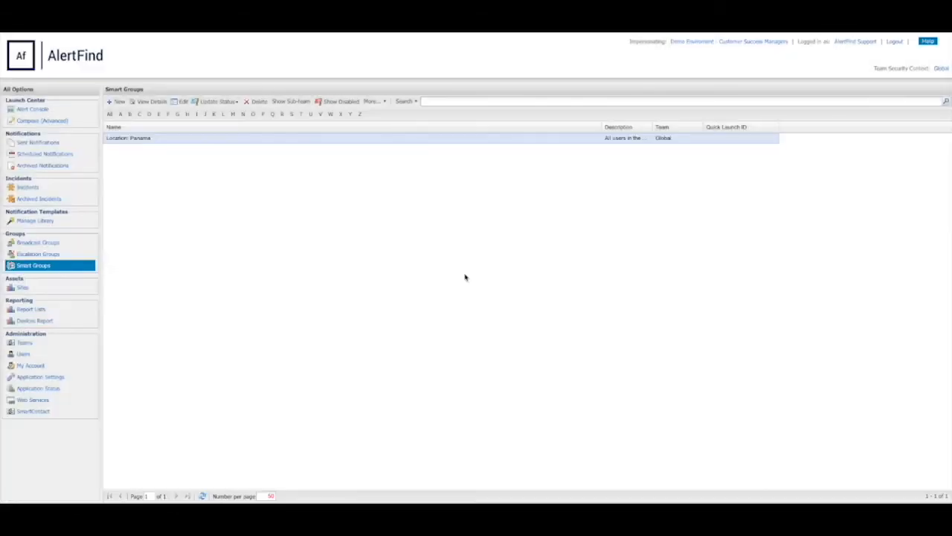
Edit the Location: Panama group's criteria and add a second filter where Department equals "Panama".
{"action": "double_click", "coordinate": [150, 138]}
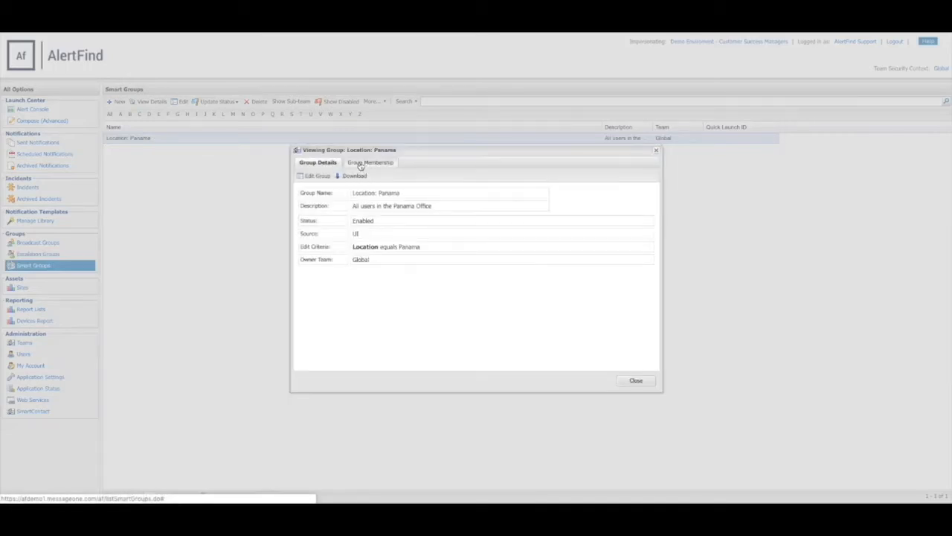
{"action": "left_click", "coordinate": [310, 176]}
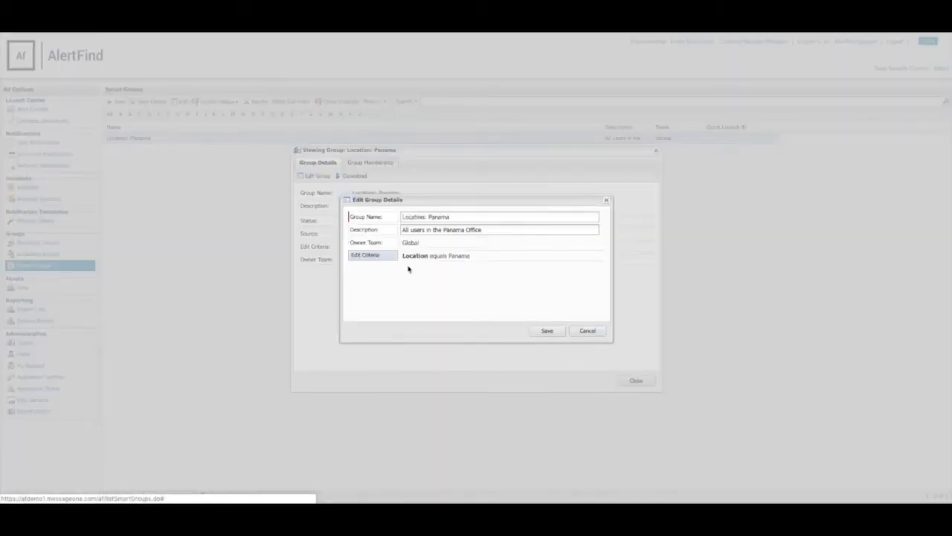
{"action": "left_click", "coordinate": [375, 259]}
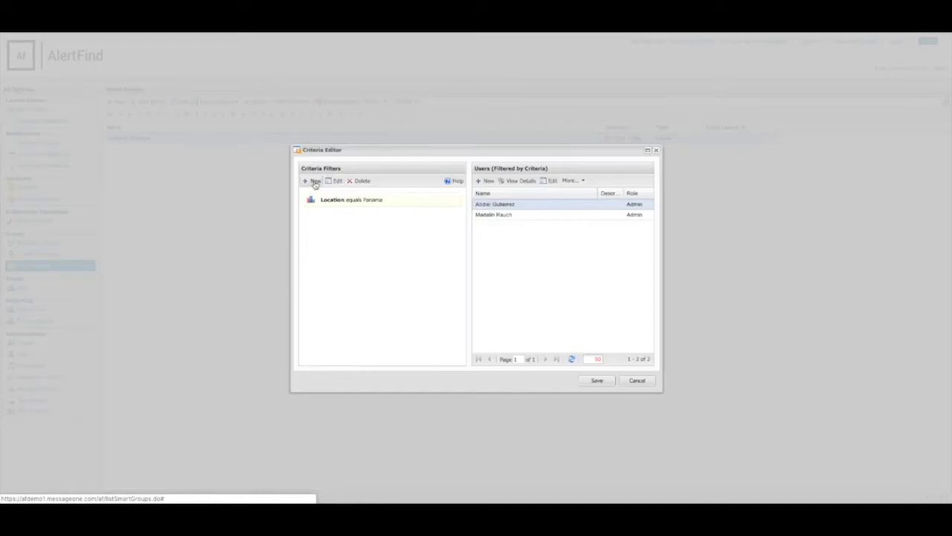
{"action": "left_click", "coordinate": [313, 180]}
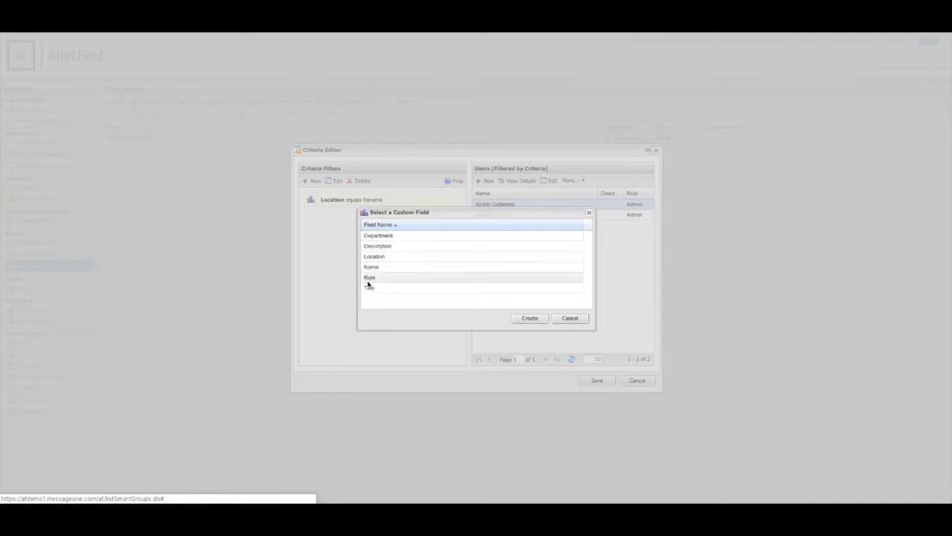
{"action": "double_click", "coordinate": [389, 239]}
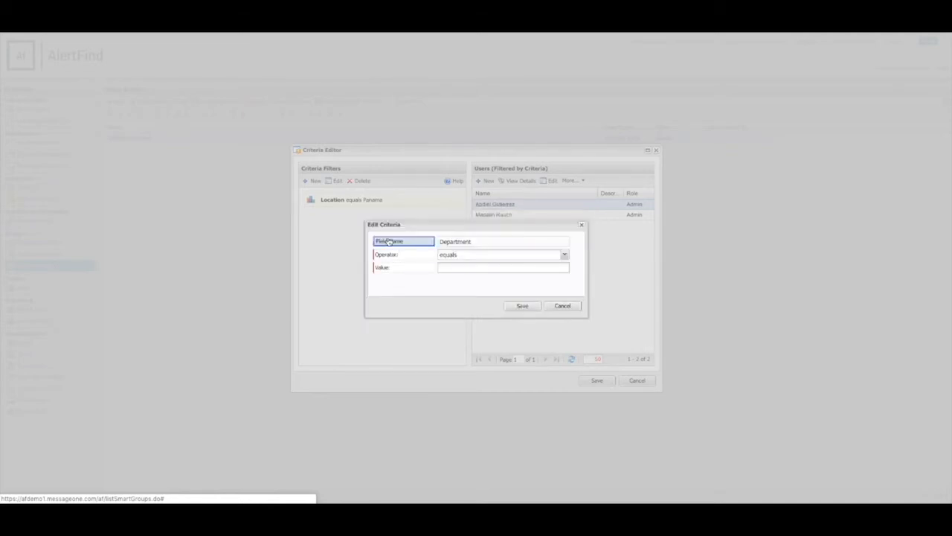
{"action": "left_click", "coordinate": [550, 266]}
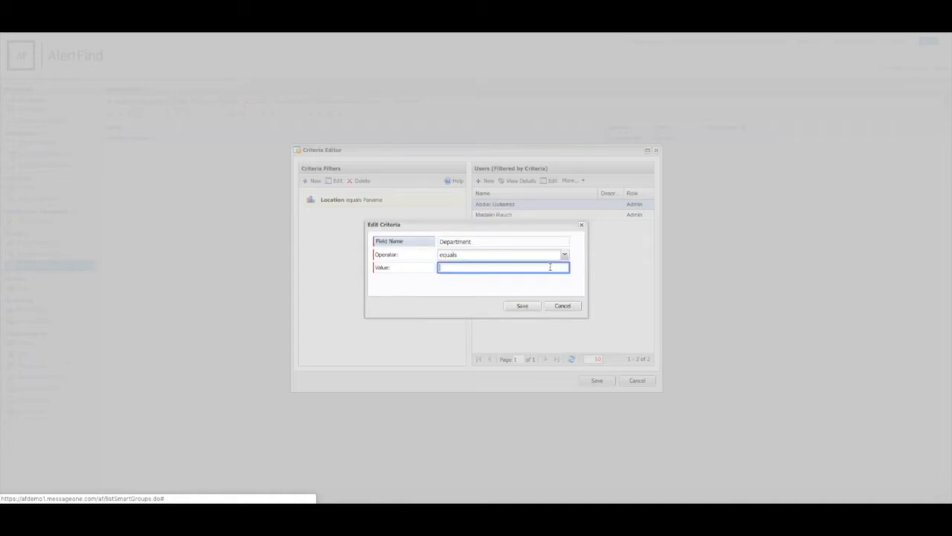
{"action": "type", "text": "Panama"}
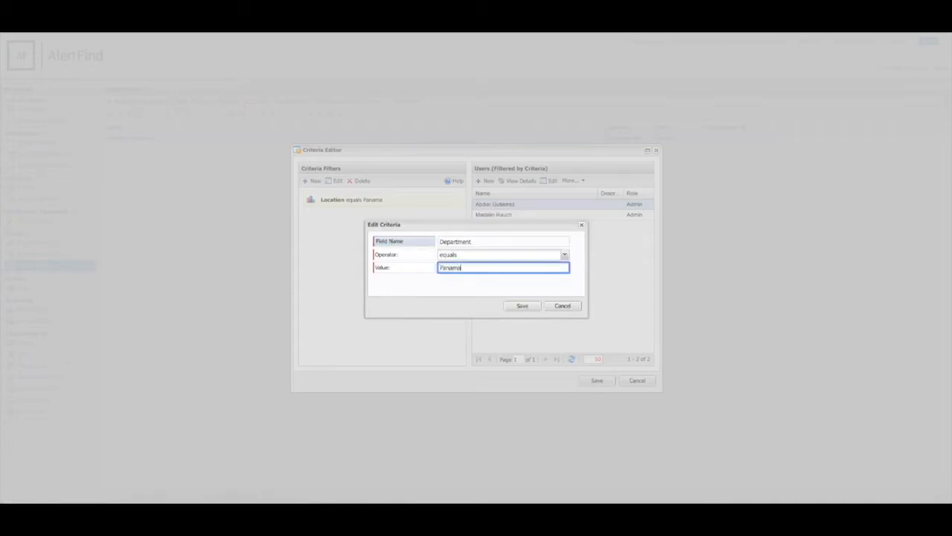
{"action": "left_click", "coordinate": [516, 306]}
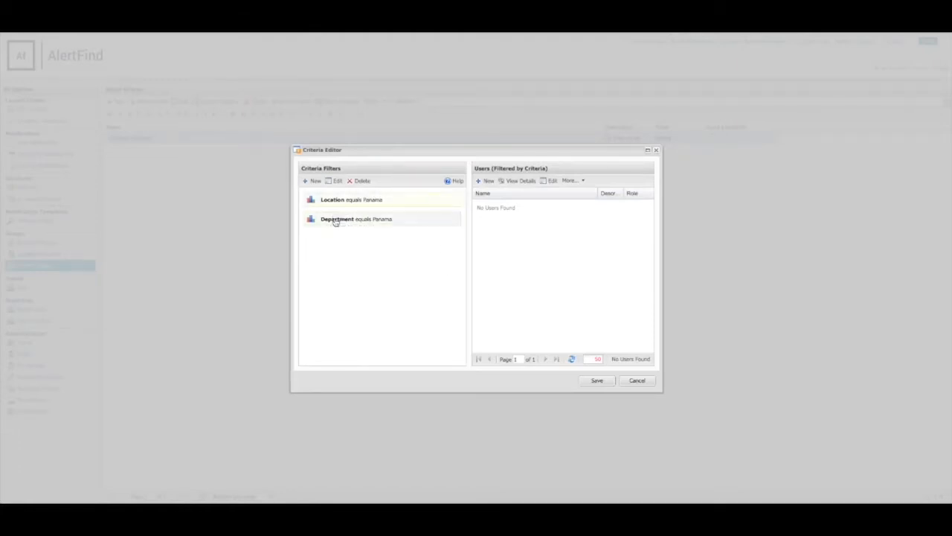
Delete the Department criterion, save the Location: Panama group, and close its details.
{"action": "left_click", "coordinate": [362, 181]}
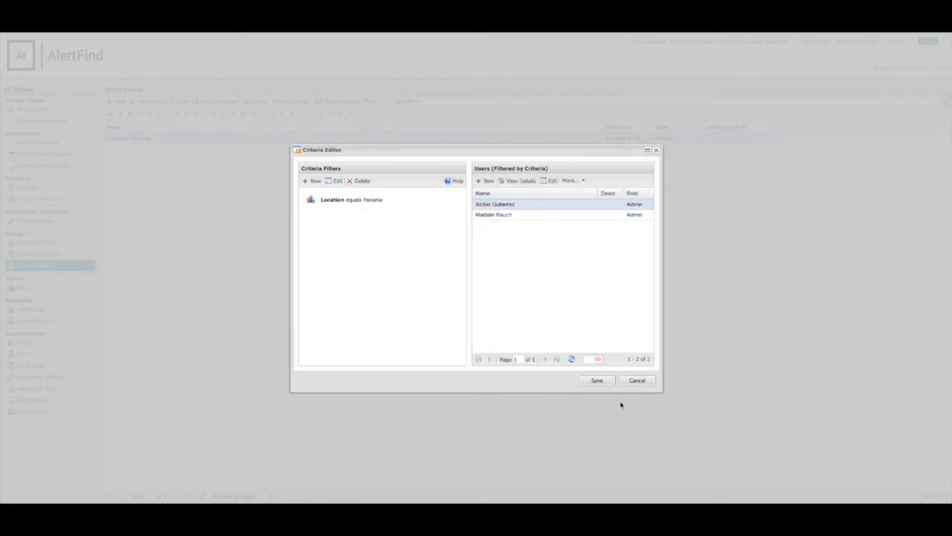
{"action": "left_click", "coordinate": [598, 381]}
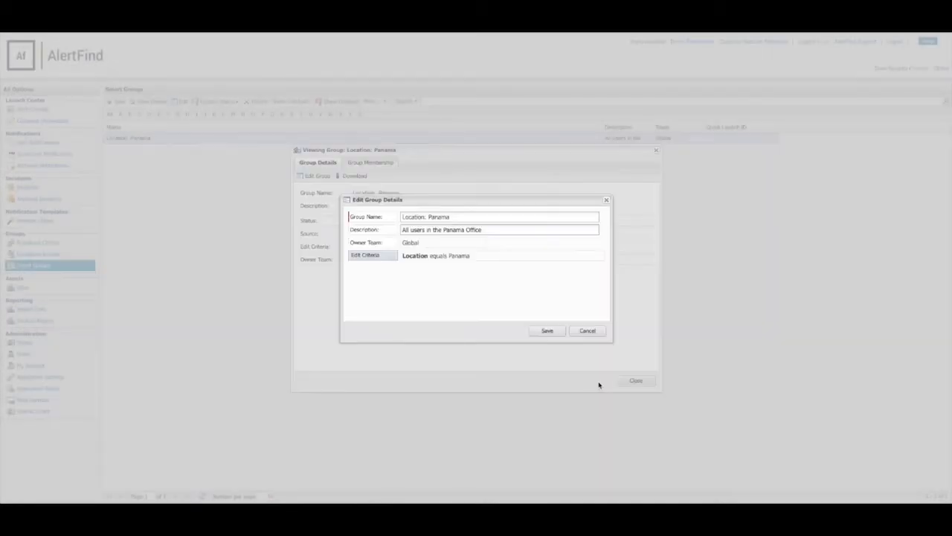
{"action": "left_click", "coordinate": [547, 332]}
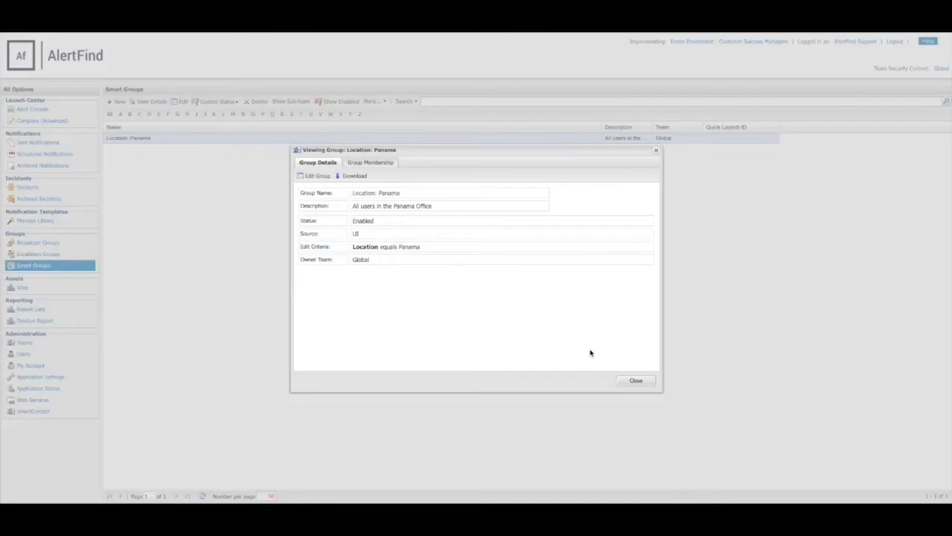
{"action": "left_click", "coordinate": [636, 381]}
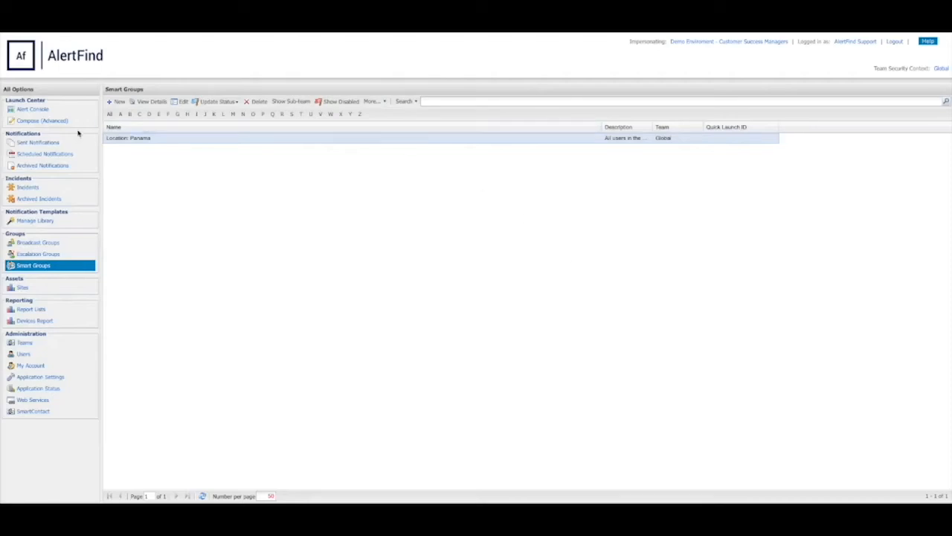
Open the Location: Panama smart group's editable details for review, and return to the smart groups list without changing them.
{"action": "left_click", "coordinate": [446, 102]}
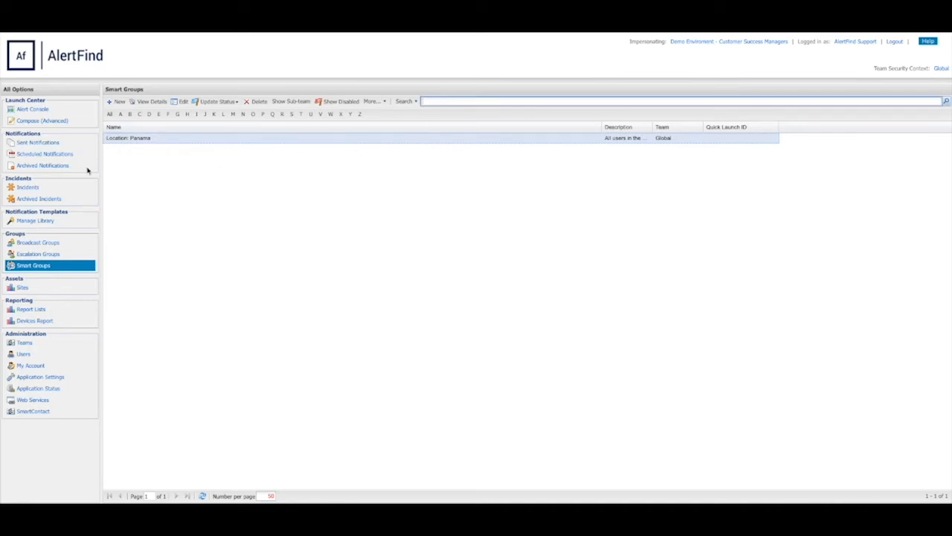
{"action": "left_click", "coordinate": [130, 145]}
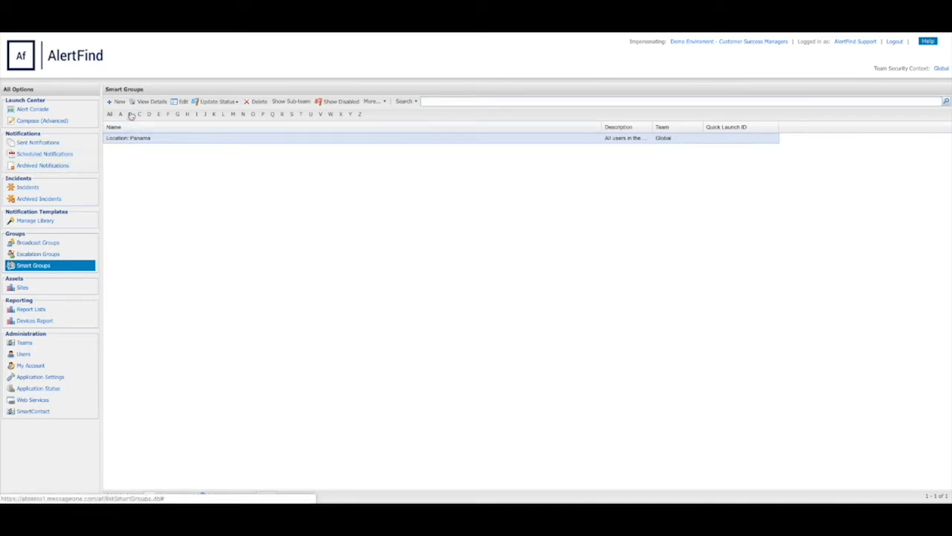
{"action": "left_click", "coordinate": [180, 102]}
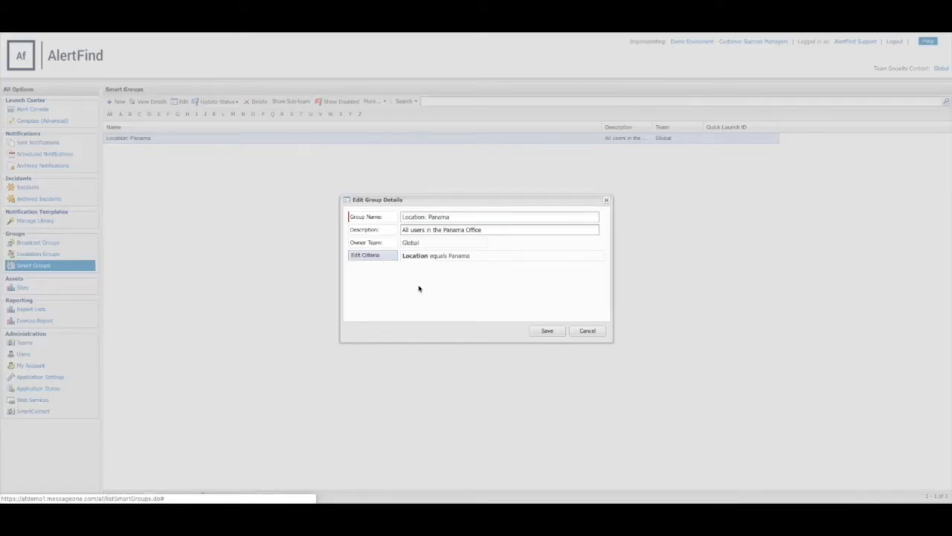
{"action": "left_click", "coordinate": [35, 267]}
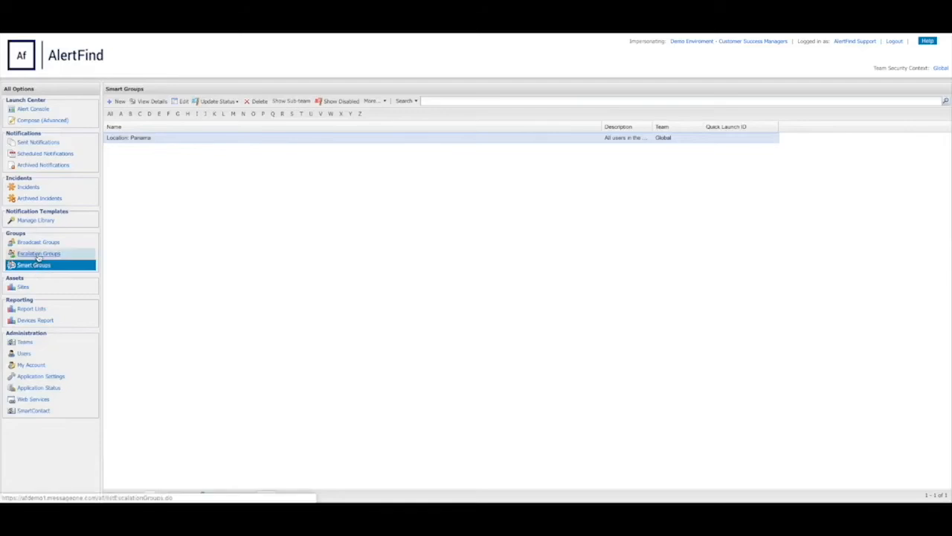
Create an escalation group named "First Responder" with the description "First Respond" and an auto-generated unique quick launch ID.
{"action": "left_click", "coordinate": [40, 254]}
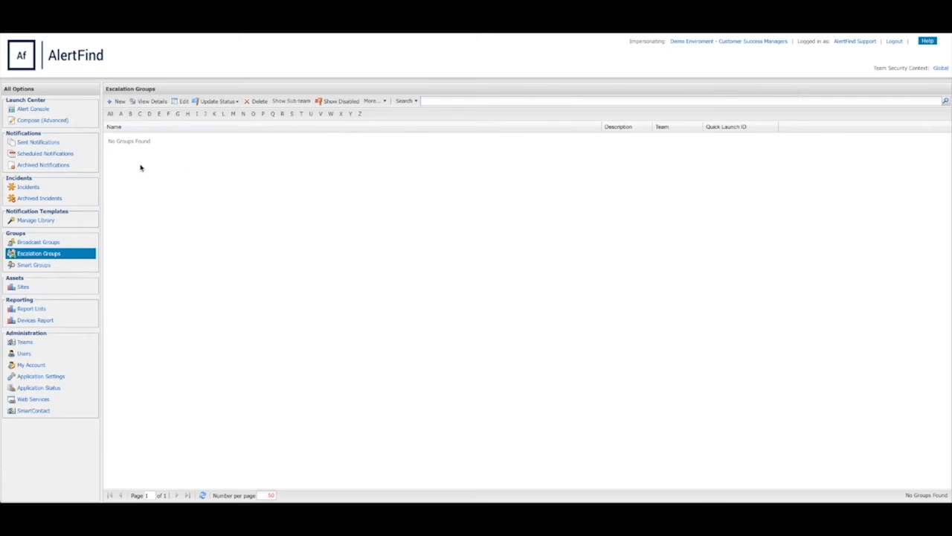
{"action": "left_click", "coordinate": [117, 102]}
{"action": "left_click", "coordinate": [447, 215]}
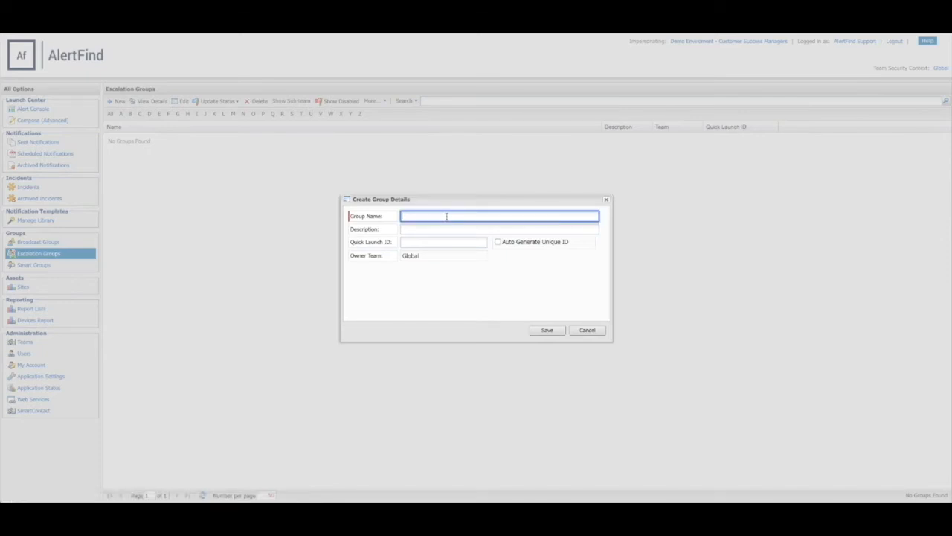
{"action": "type", "text": "First Responder"}
{"action": "left_click", "coordinate": [421, 230]}
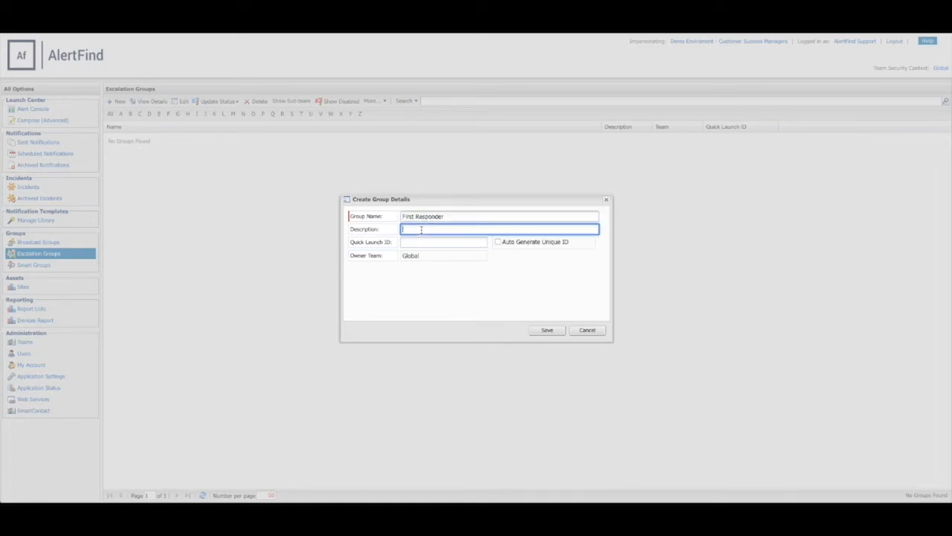
{"action": "type", "text": "First Respon"}
{"action": "left_click", "coordinate": [499, 243]}
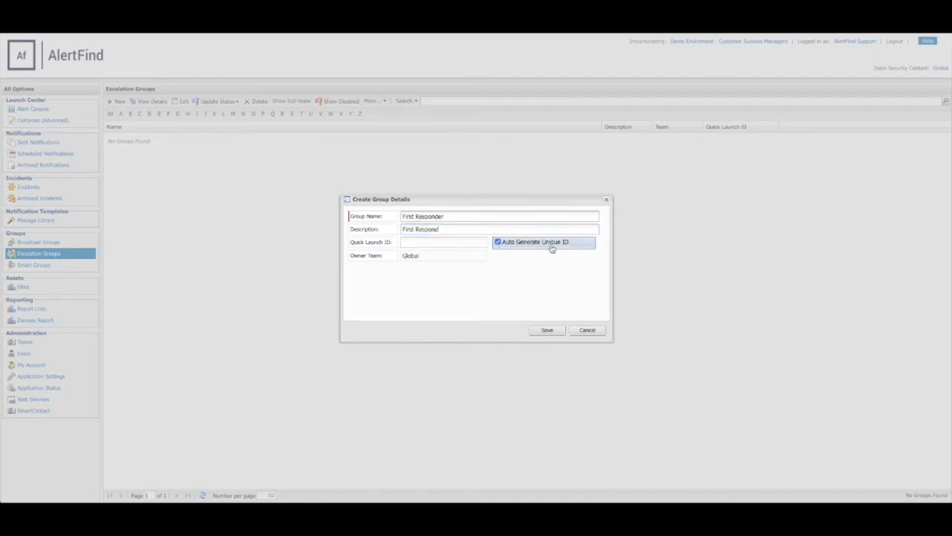
{"action": "left_click", "coordinate": [548, 331]}
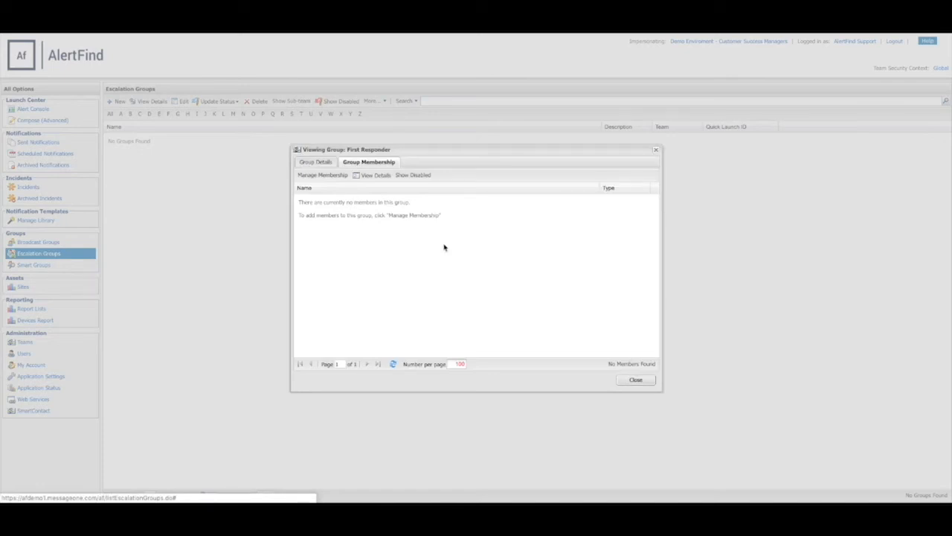
Add the first, second, third, fifth and sixth listed users to the First Responder group's members.
{"action": "left_click", "coordinate": [328, 177]}
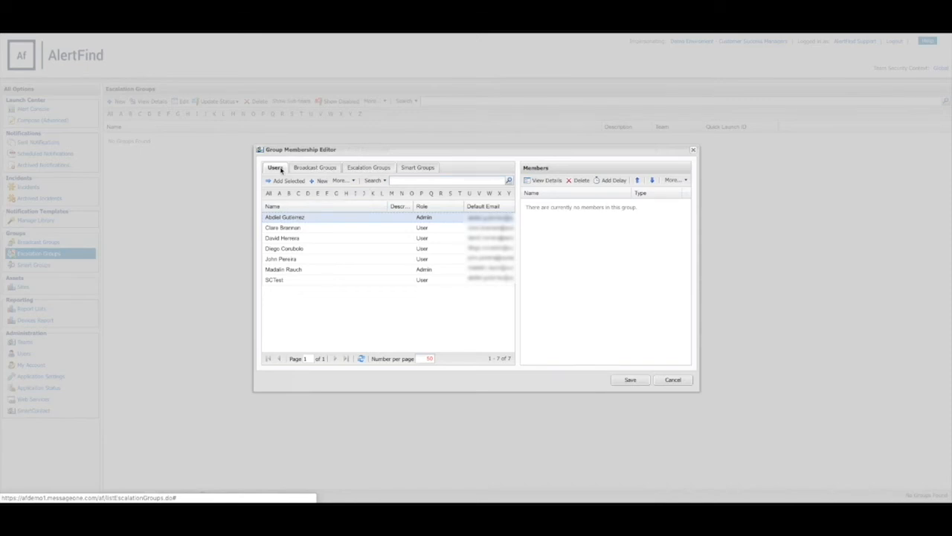
{"action": "left_click", "coordinate": [280, 259], "text": "ctrl"}
{"action": "left_click", "coordinate": [282, 238], "text": "ctrl"}
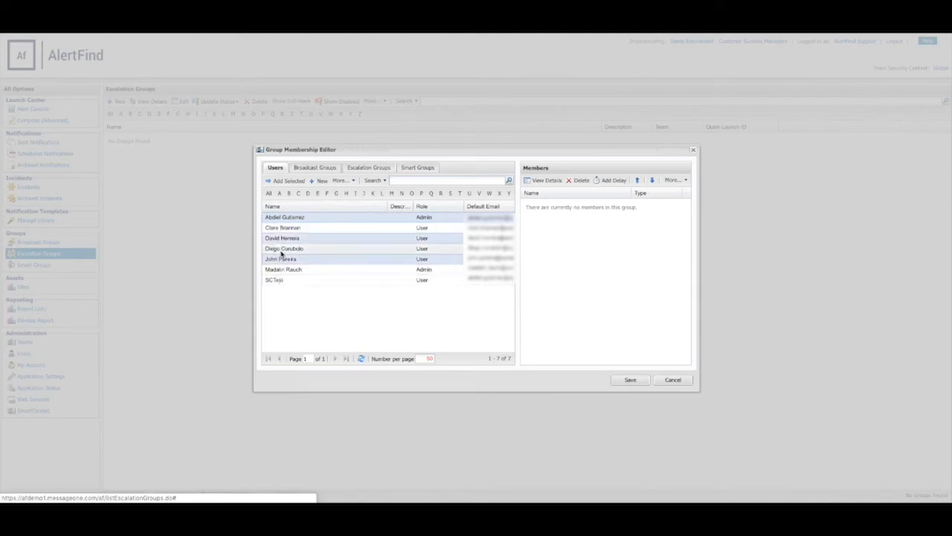
{"action": "left_click", "coordinate": [282, 227], "text": "ctrl"}
{"action": "left_click", "coordinate": [282, 269], "text": "ctrl"}
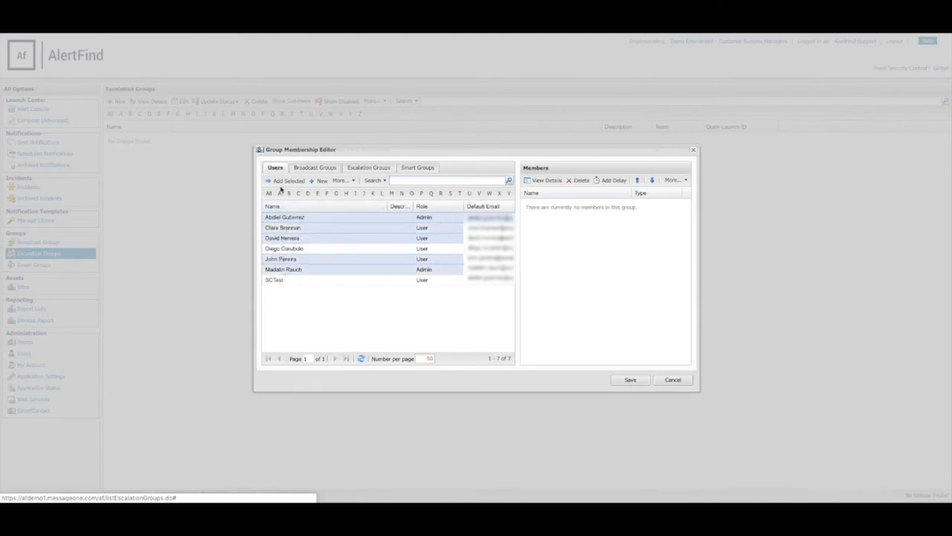
{"action": "left_click", "coordinate": [286, 181]}
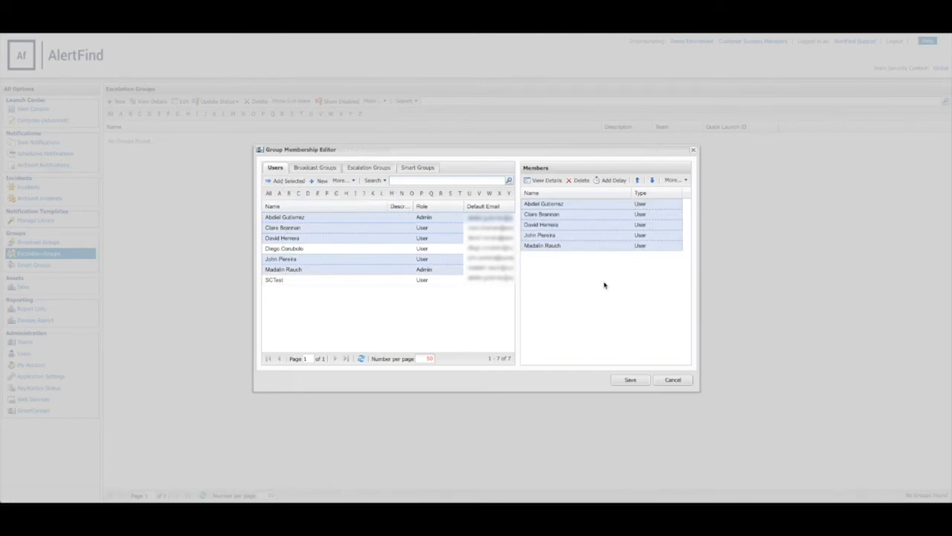
Reorder the members by moving the fourth one to first place and the resulting second one down to fourth place.
{"action": "left_click", "coordinate": [580, 206]}
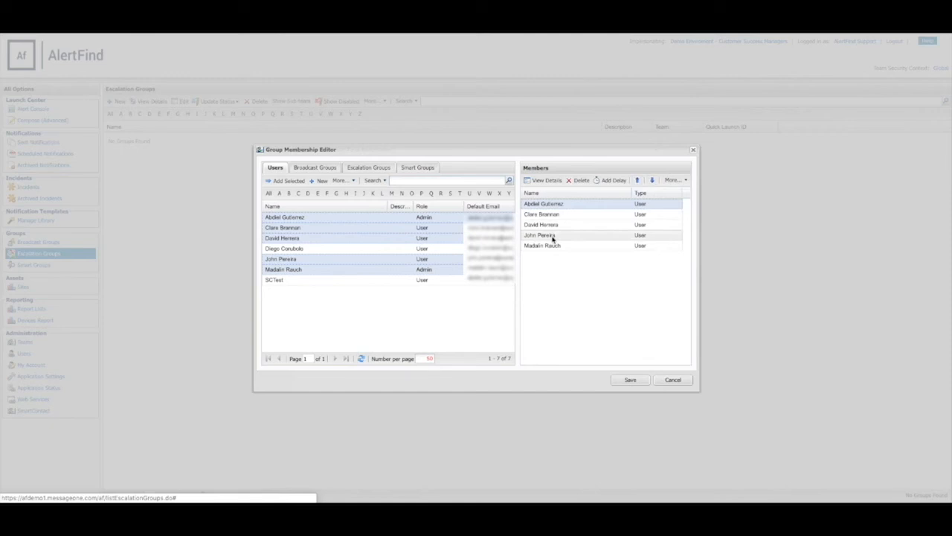
{"action": "left_click", "coordinate": [553, 238]}
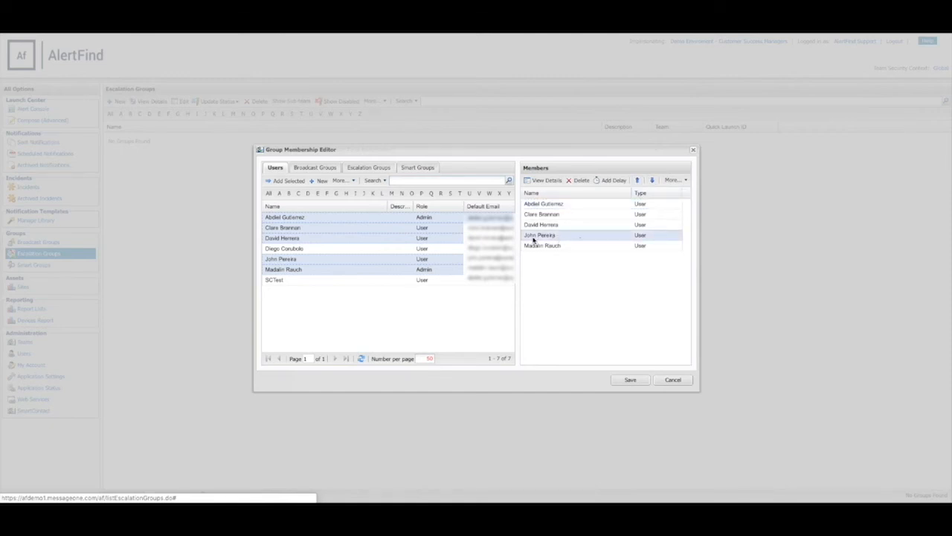
{"action": "left_click", "coordinate": [637, 181]}
{"action": "left_click", "coordinate": [637, 181]}
{"action": "left_click", "coordinate": [637, 181]}
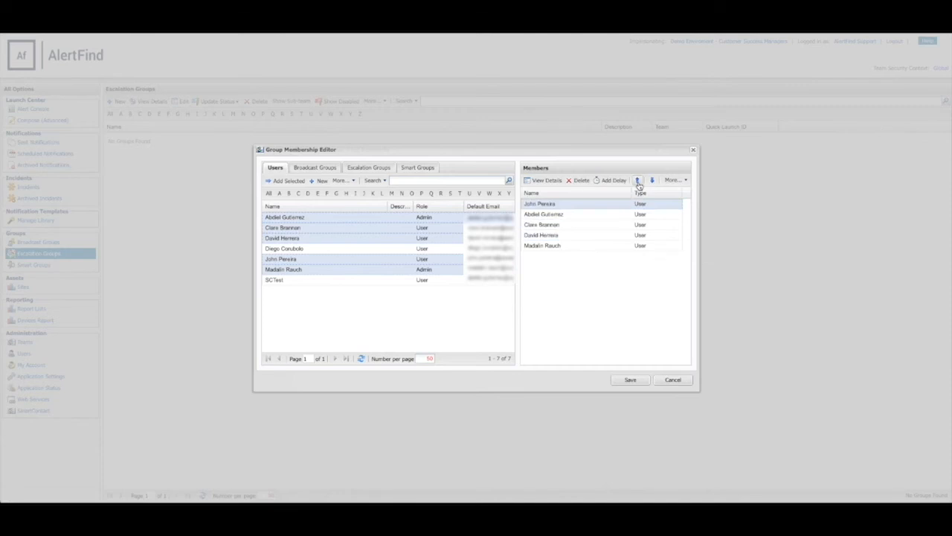
{"action": "left_click_drag", "start_coordinate": [552, 215], "coordinate": [547, 236]}
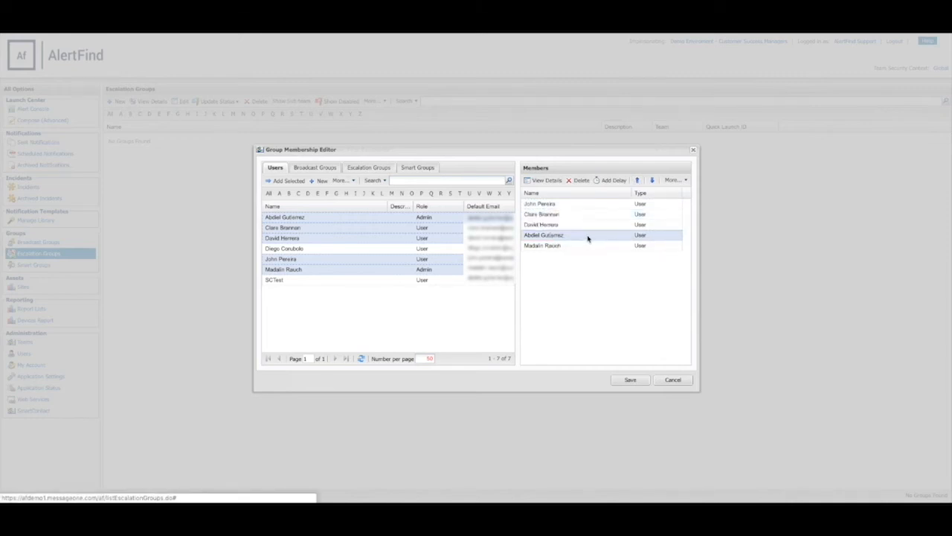
Add a 5-minute escalation delay after the first member and another 5-minute delay after the second member.
{"action": "left_click", "coordinate": [559, 208]}
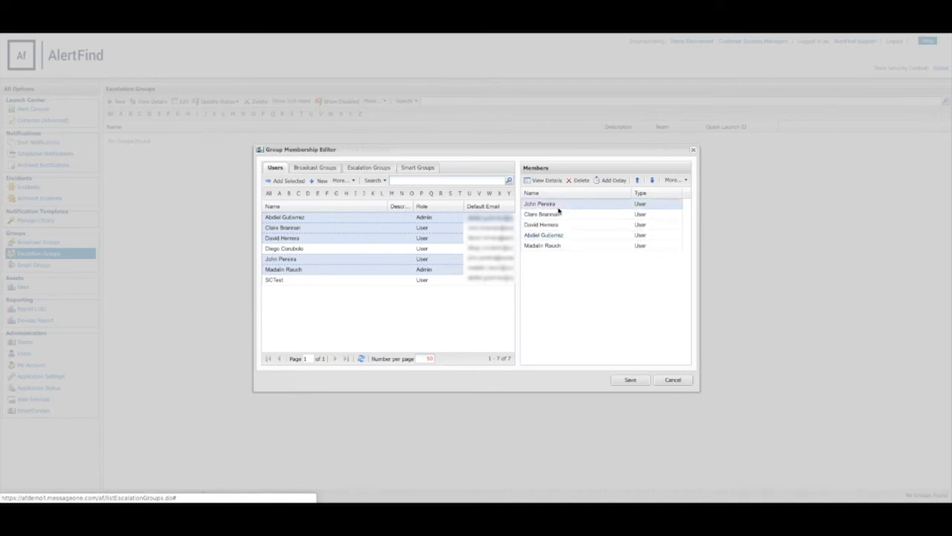
{"action": "left_click", "coordinate": [615, 181]}
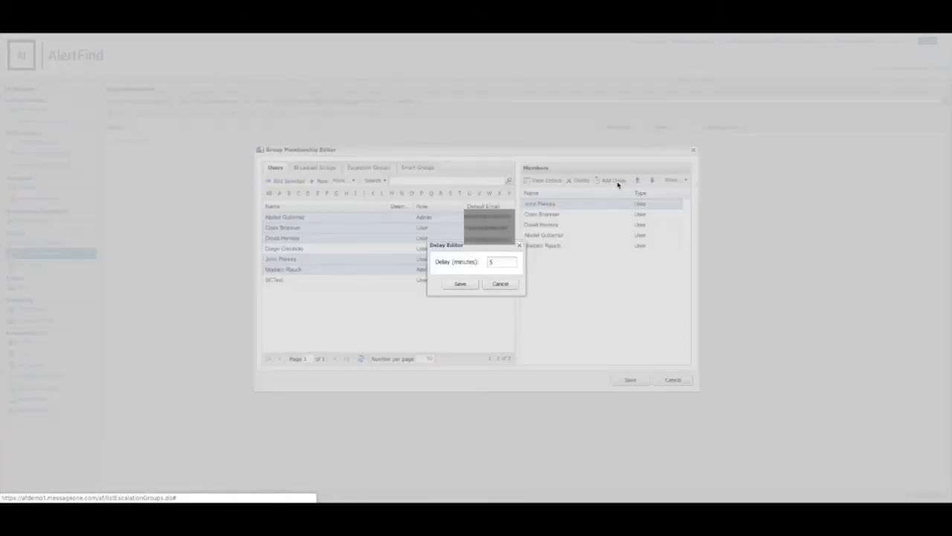
{"action": "left_click", "coordinate": [462, 285]}
{"action": "left_click", "coordinate": [541, 226]}
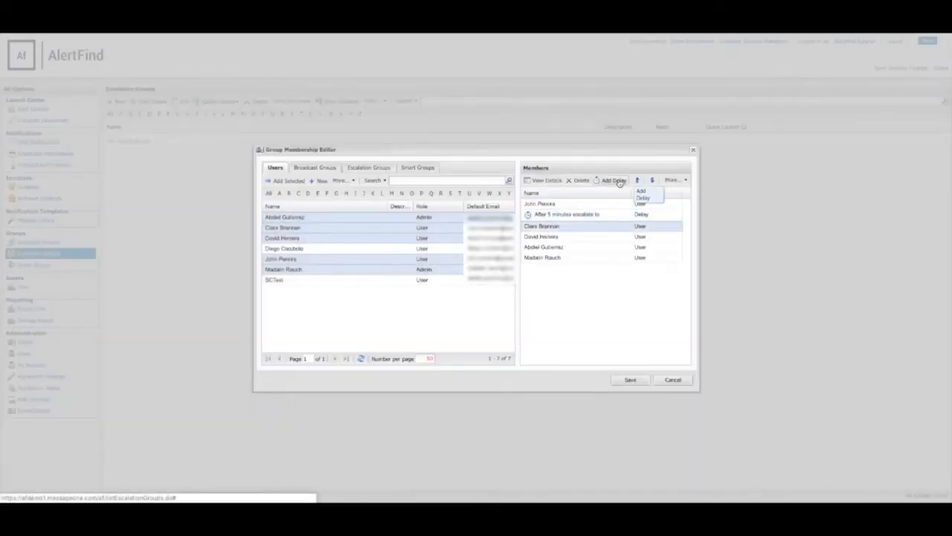
{"action": "left_click", "coordinate": [621, 182]}
{"action": "left_click", "coordinate": [462, 286]}
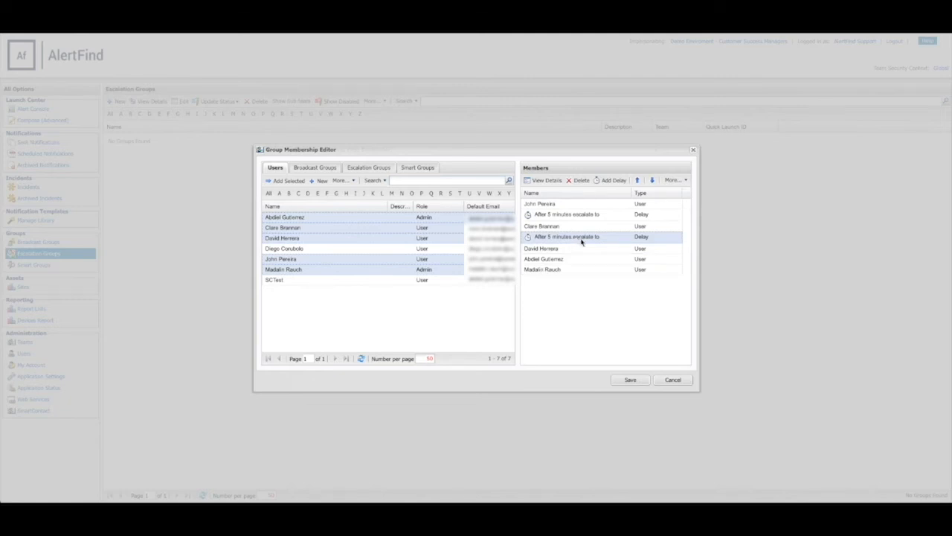
Set the first escalation delay to 1 minute and the second to 15 minutes, and save the First Responder membership.
{"action": "left_click", "coordinate": [544, 206]}
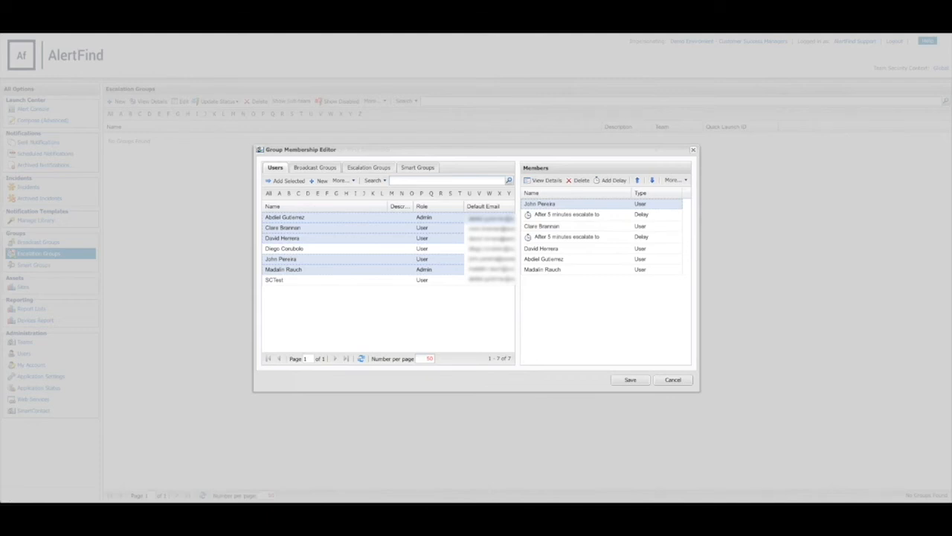
{"action": "double_click", "coordinate": [571, 215]}
{"action": "type", "text": "1"}
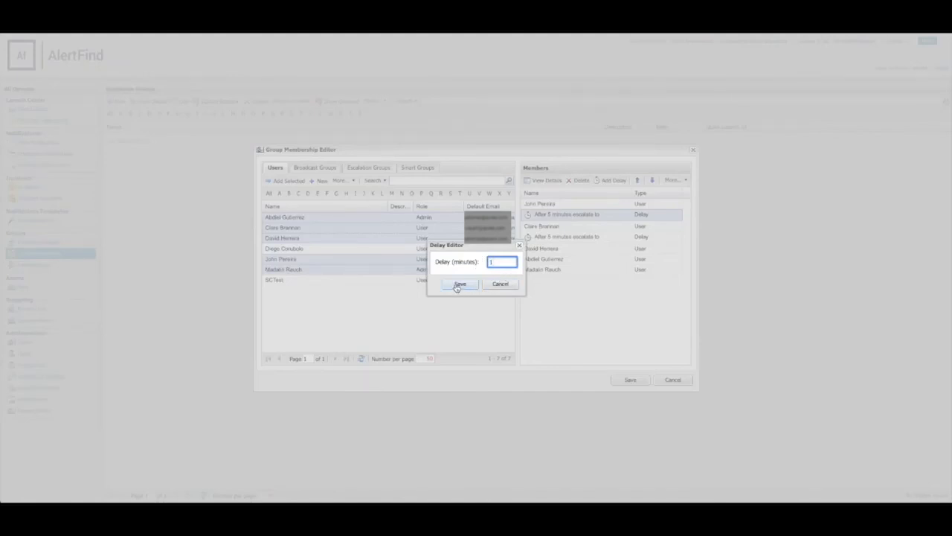
{"action": "left_click", "coordinate": [459, 284]}
{"action": "double_click", "coordinate": [557, 236]}
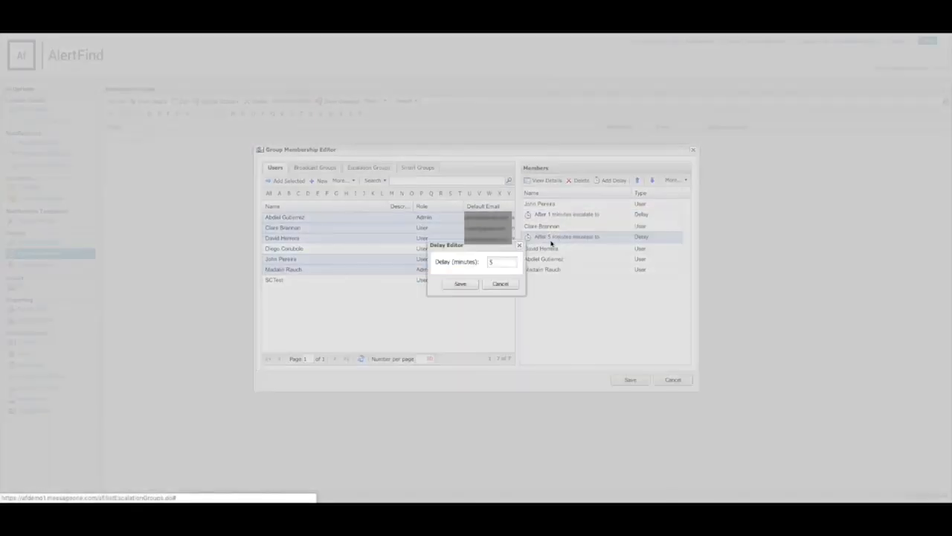
{"action": "type", "text": "15"}
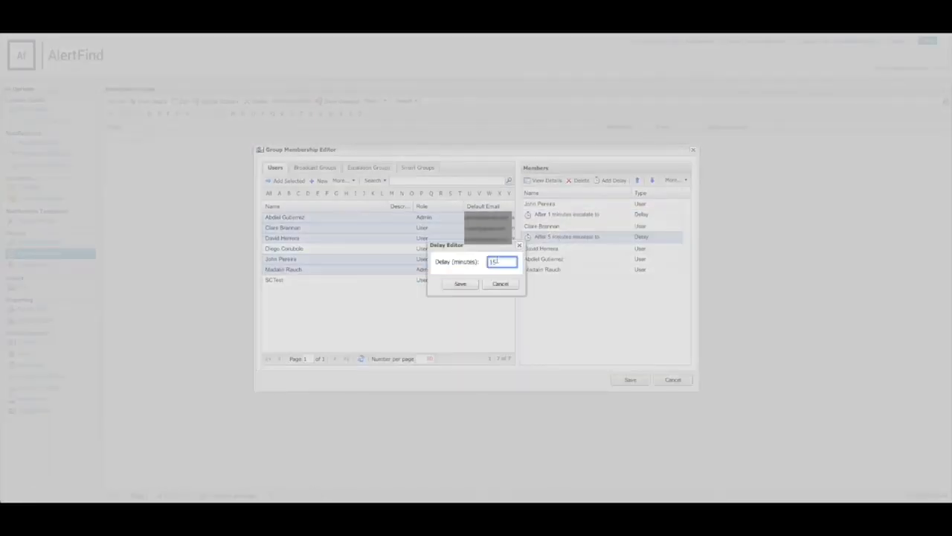
{"action": "left_click", "coordinate": [459, 285]}
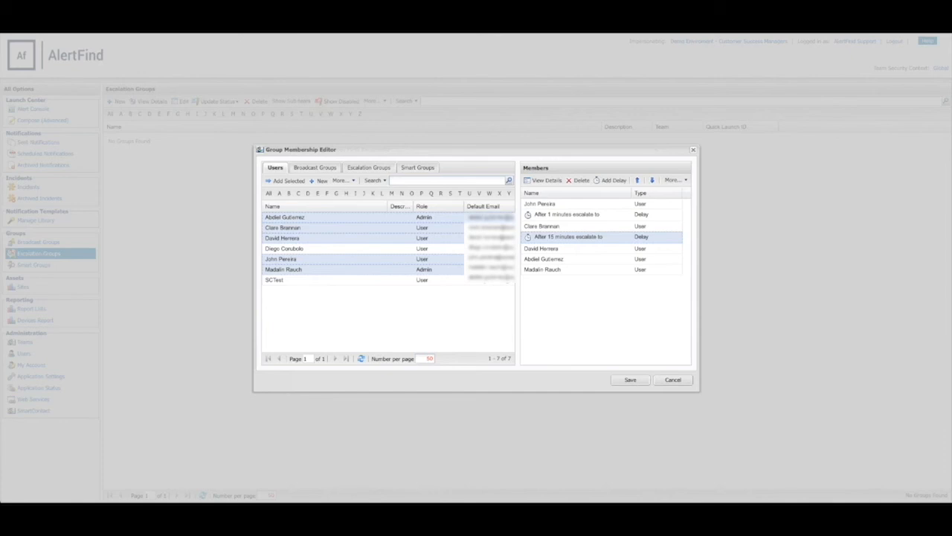
{"action": "left_click", "coordinate": [631, 381]}
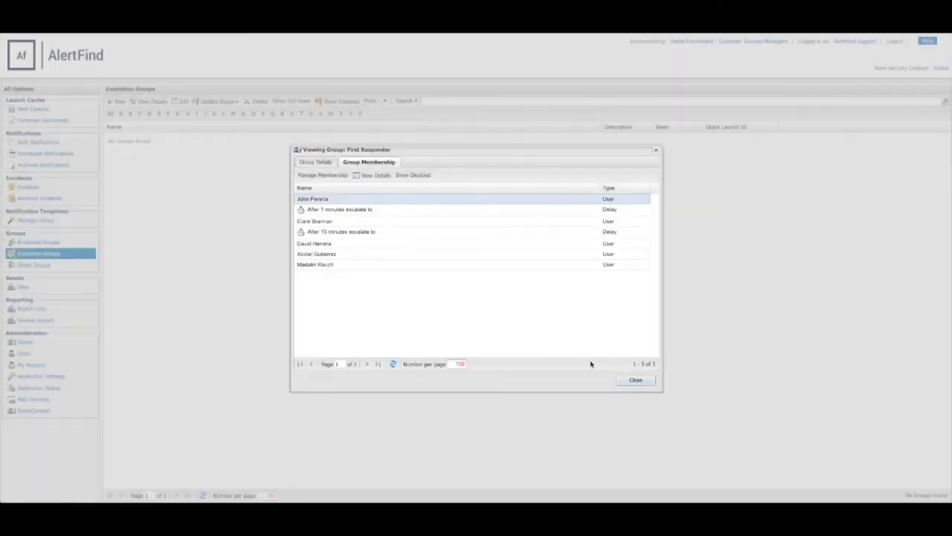
{"action": "left_click", "coordinate": [636, 380]}
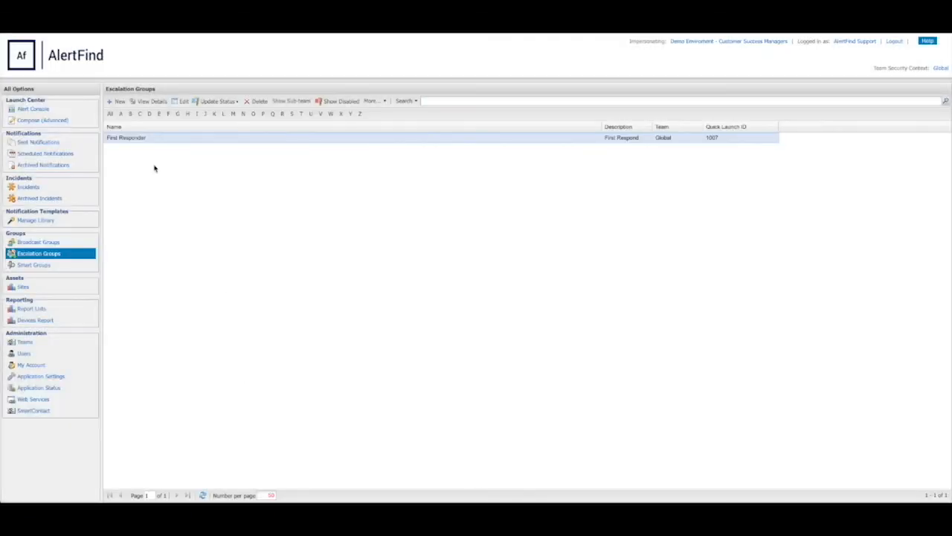